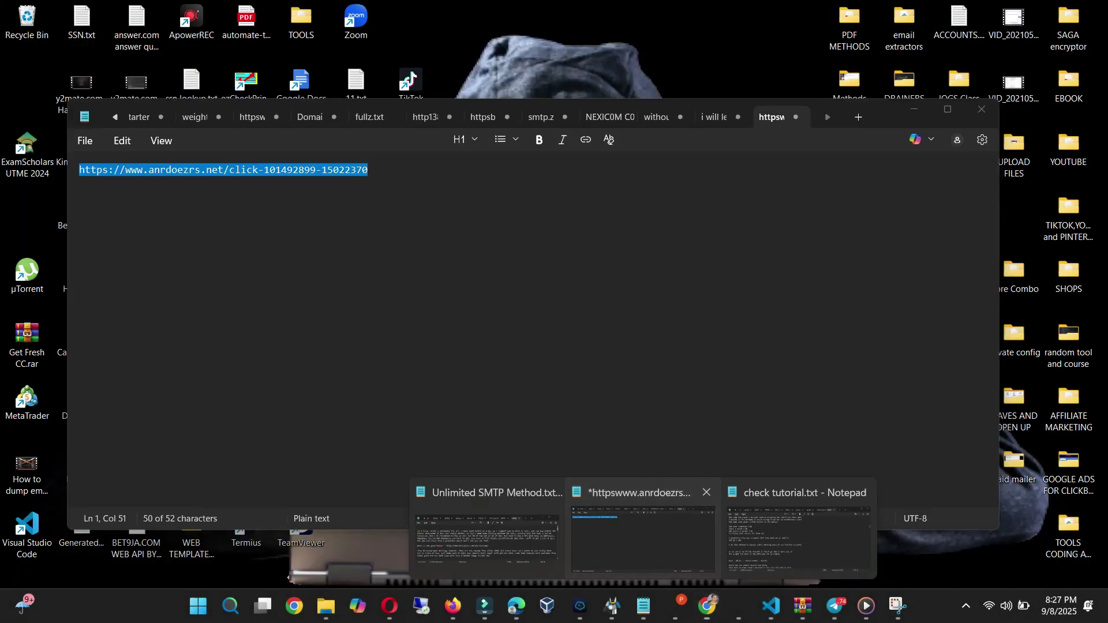
- Copy the VPS provider link from the text note and open it in the Chrome tab
{"action": "left_click", "coordinate": [642, 528]}
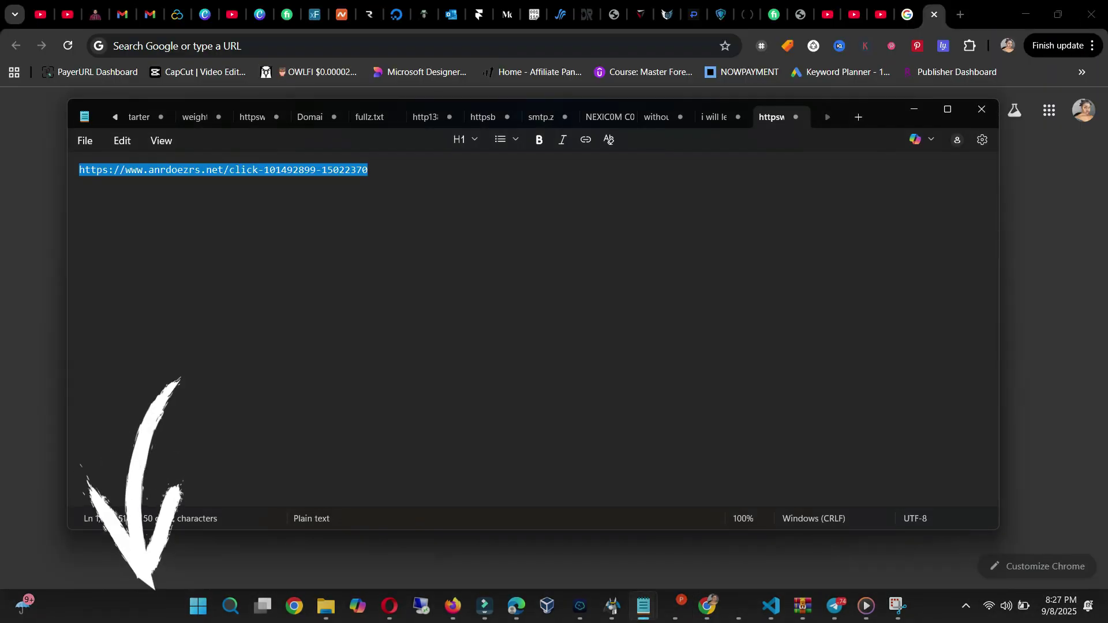
{"action": "right_click", "coordinate": [205, 175]}
{"action": "left_click", "coordinate": [278, 198]}
{"action": "left_click", "coordinate": [278, 198]}
{"action": "left_click", "coordinate": [369, 45]}
{"action": "key", "text": "ctrl+v"}
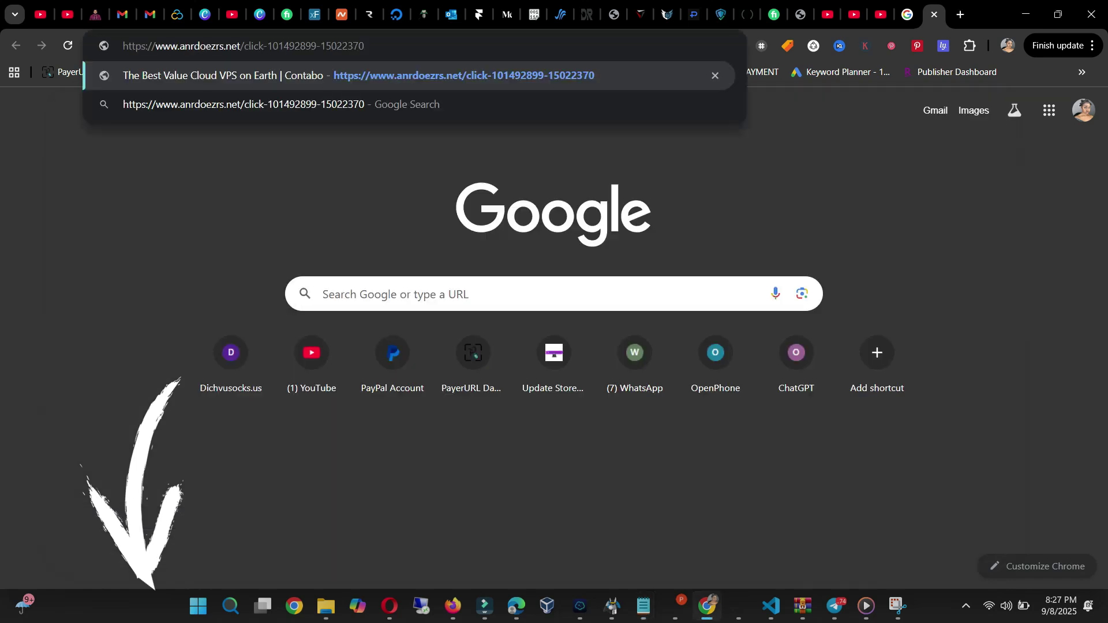
{"action": "key", "text": "Return"}
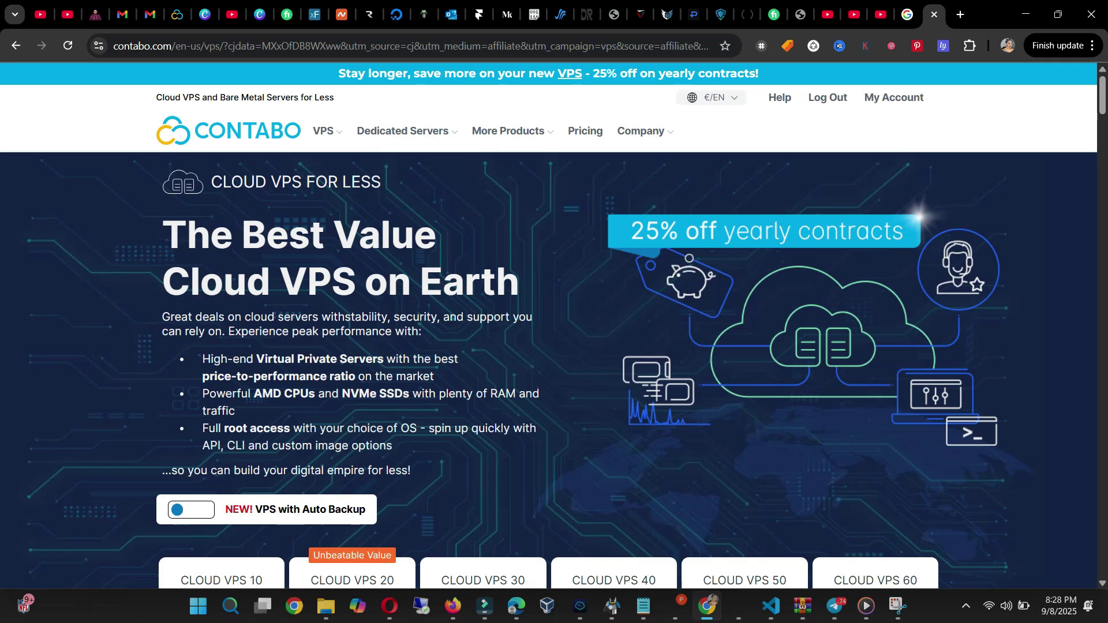
- Open the Cloud VPS offers on the Contabo site and select the Cloud VPS 20 plan
{"action": "mouse_move", "coordinate": [328, 131]}
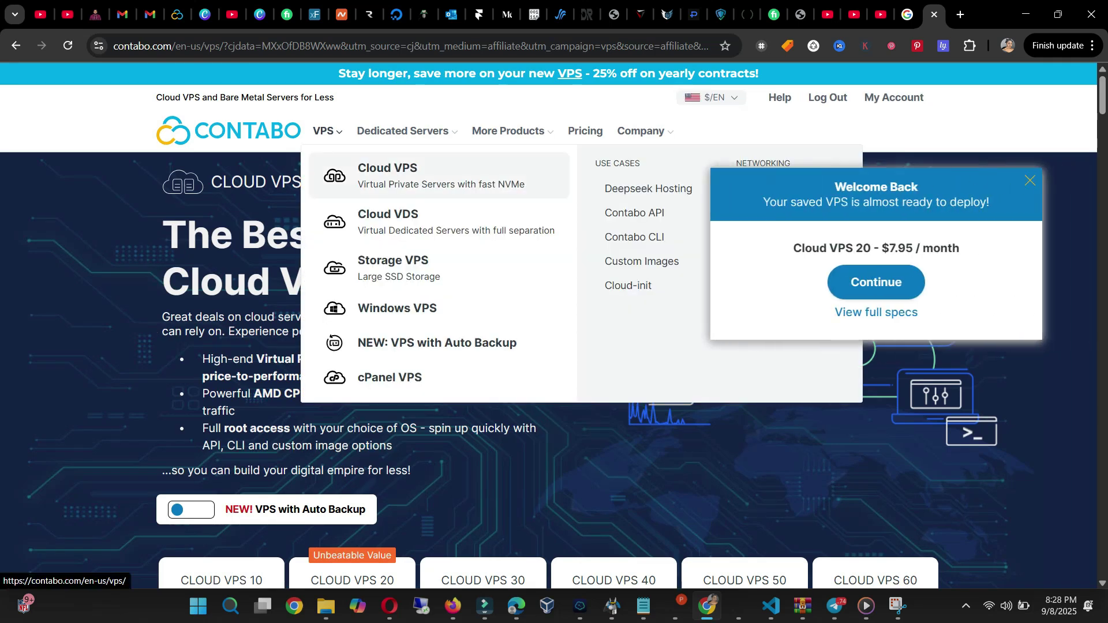
{"action": "left_click", "coordinate": [388, 173]}
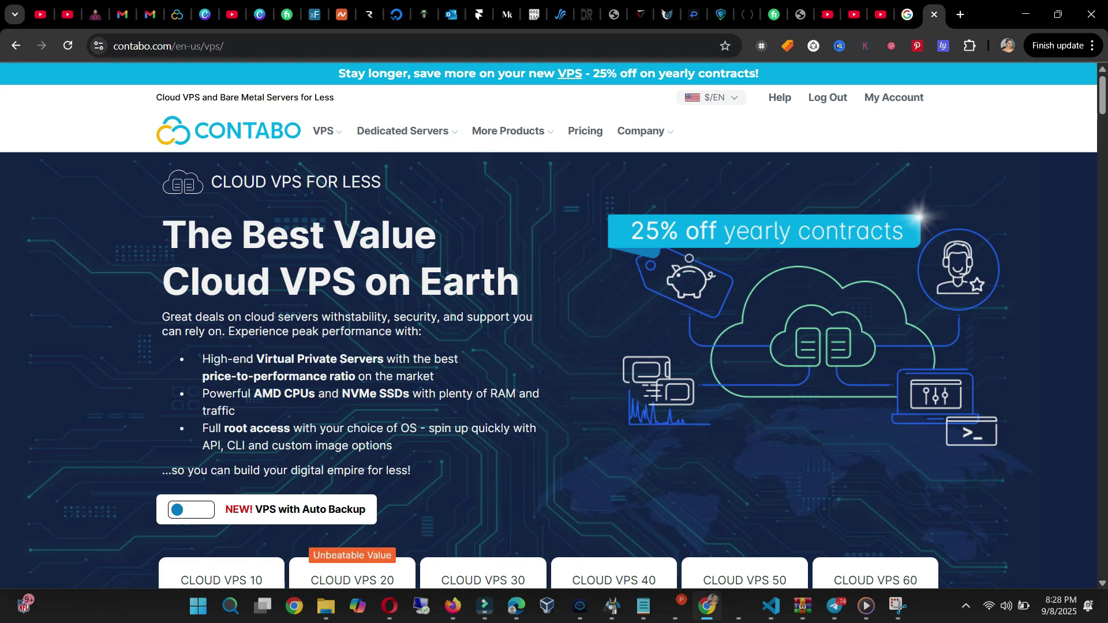
{"action": "scroll", "coordinate": [548, 334], "scroll_direction": "down", "scroll_amount": 7}
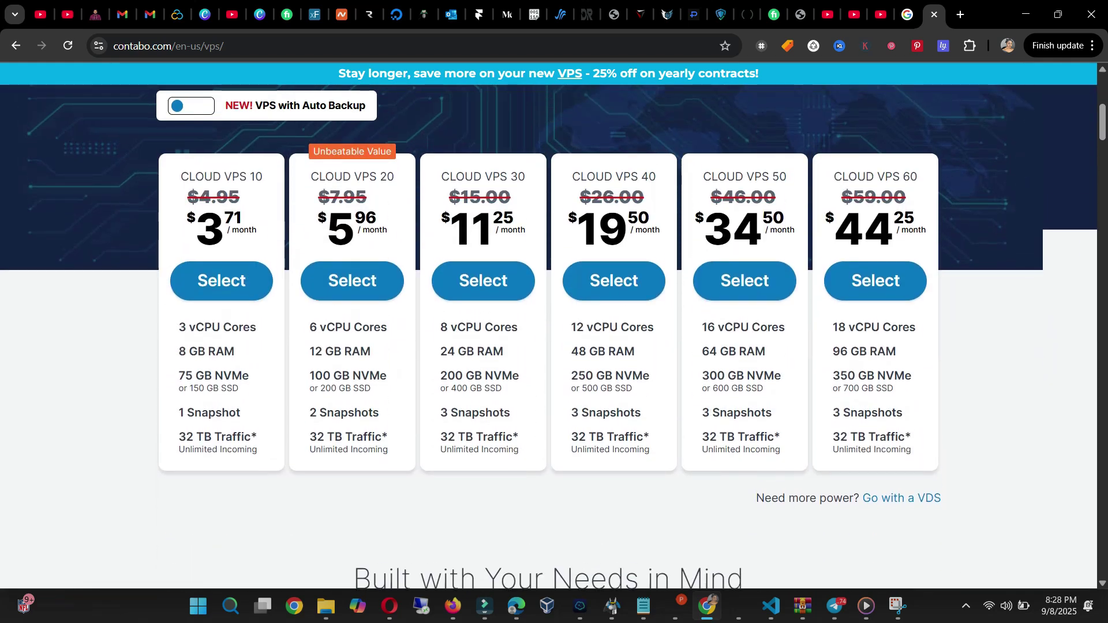
{"action": "scroll", "coordinate": [548, 335], "scroll_direction": "up", "scroll_amount": 7}
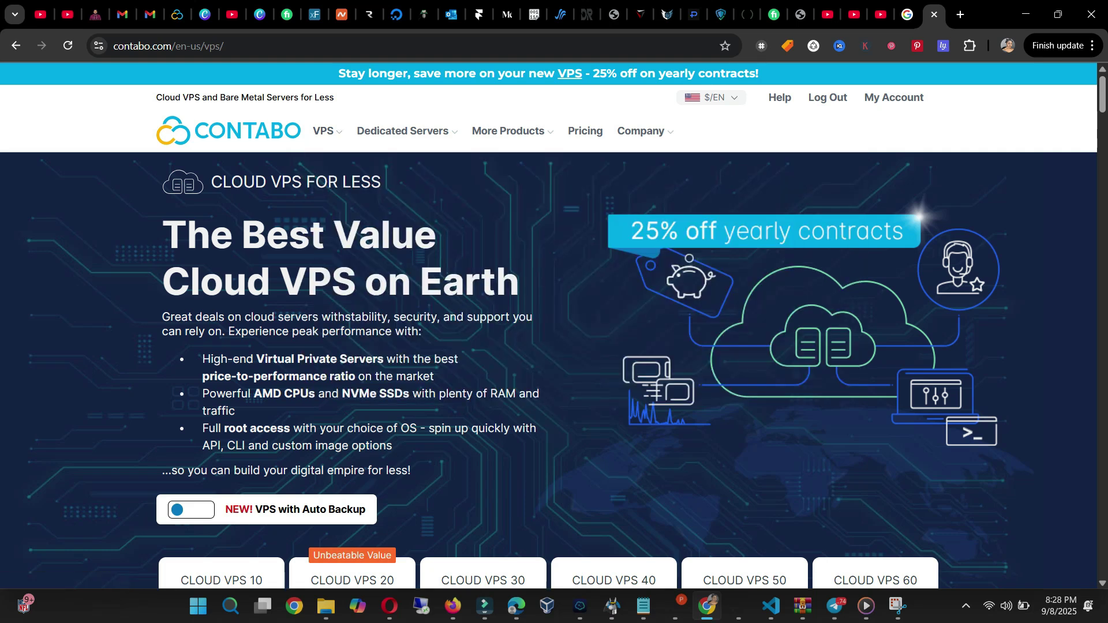
{"action": "scroll", "coordinate": [548, 334], "scroll_direction": "down", "scroll_amount": 5}
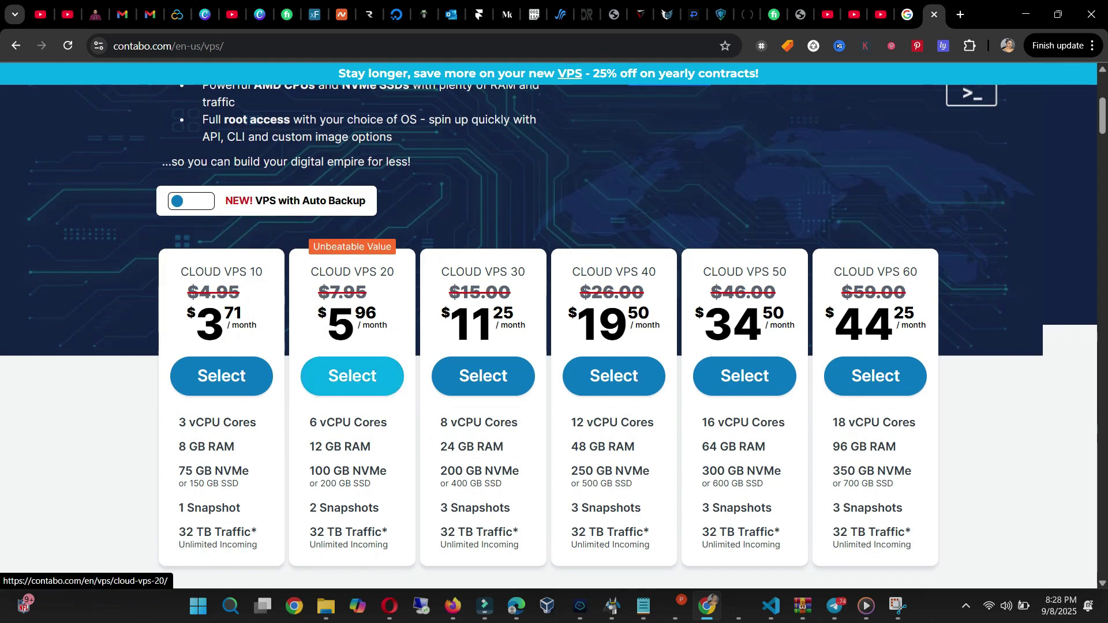
{"action": "left_click", "coordinate": [352, 375]}
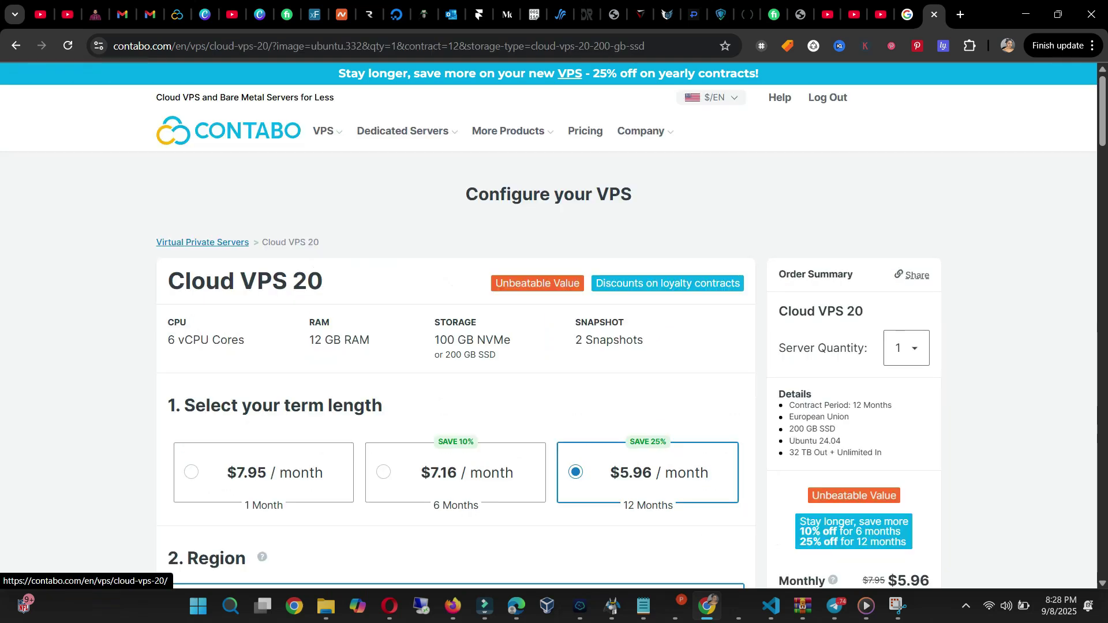
- Switch the term length to 6 months and back to 12 months to compare the pricing
{"action": "scroll", "coordinate": [549, 335], "scroll_direction": "down", "scroll_amount": 4}
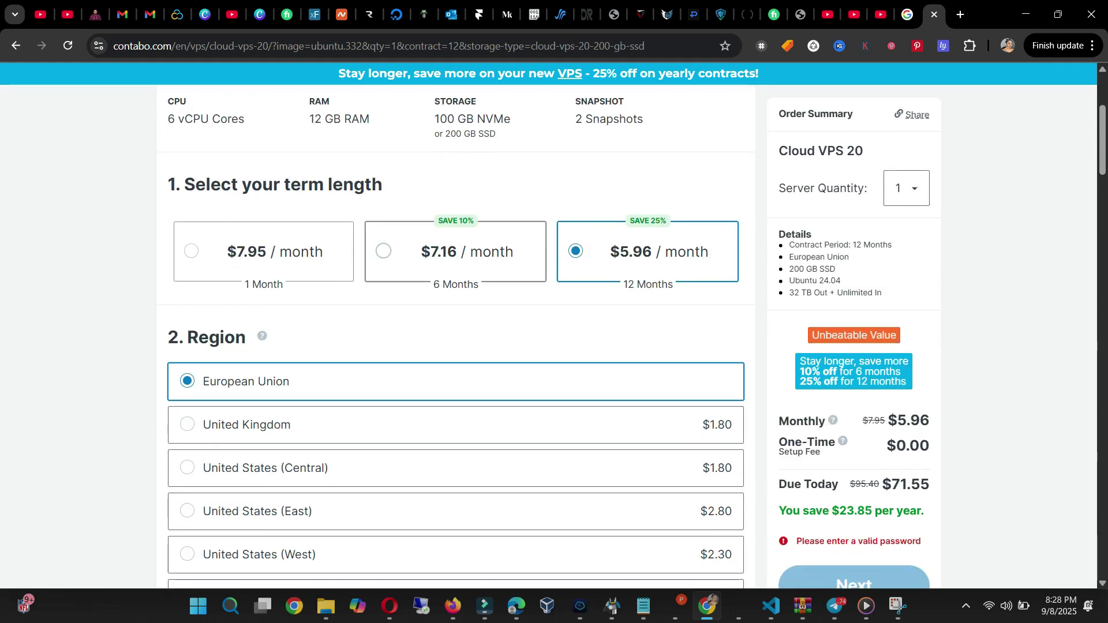
{"action": "left_click", "coordinate": [455, 251]}
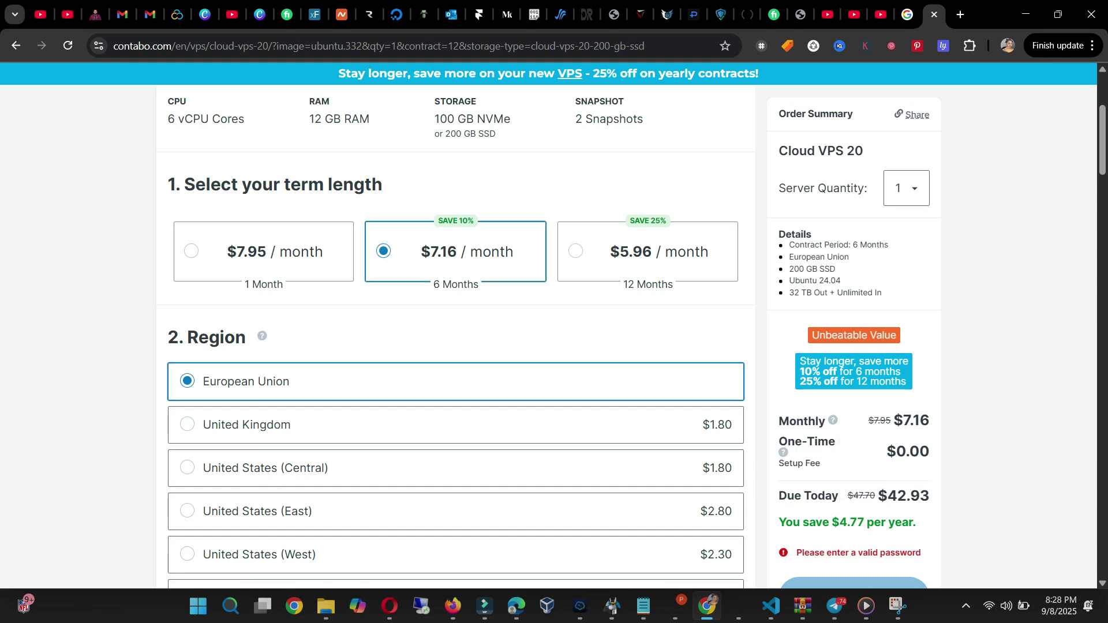
{"action": "left_click", "coordinate": [647, 251]}
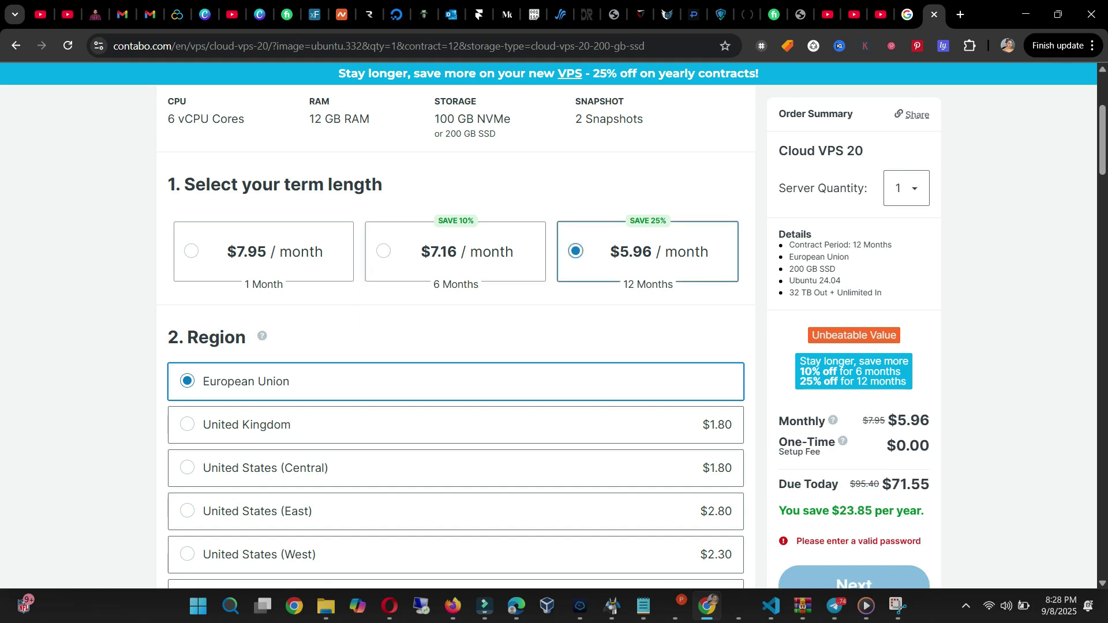
- Enter the server's root password in the login section of the VPS configuration
{"action": "scroll", "coordinate": [647, 251], "scroll_direction": "down", "scroll_amount": 1}
{"action": "scroll", "coordinate": [455, 336], "scroll_direction": "down", "scroll_amount": 9}
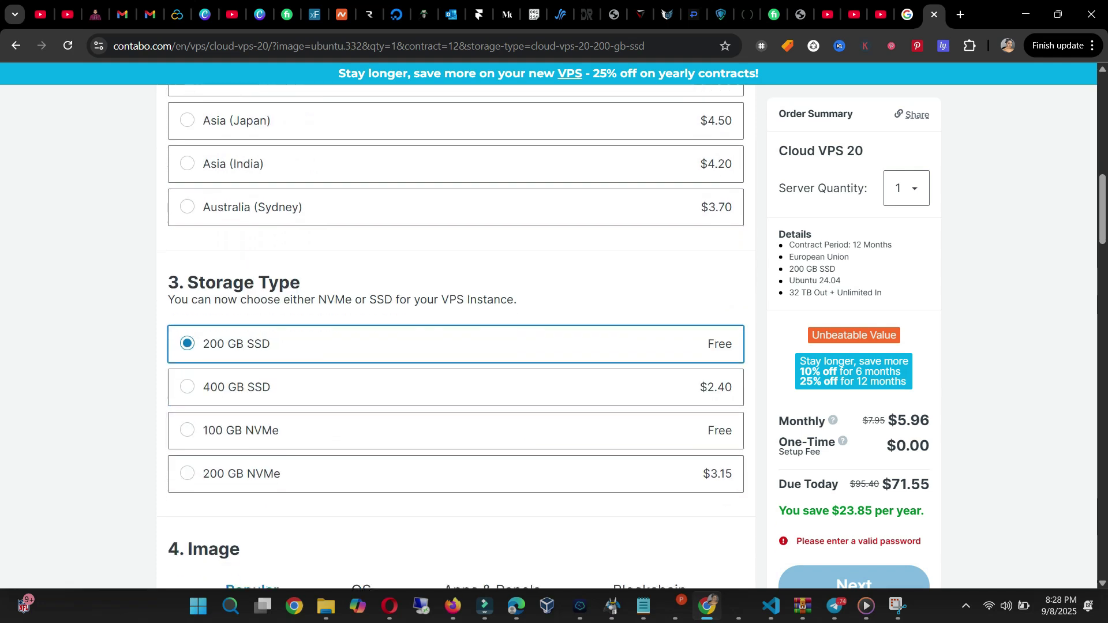
{"action": "scroll", "coordinate": [455, 336], "scroll_direction": "down", "scroll_amount": 11}
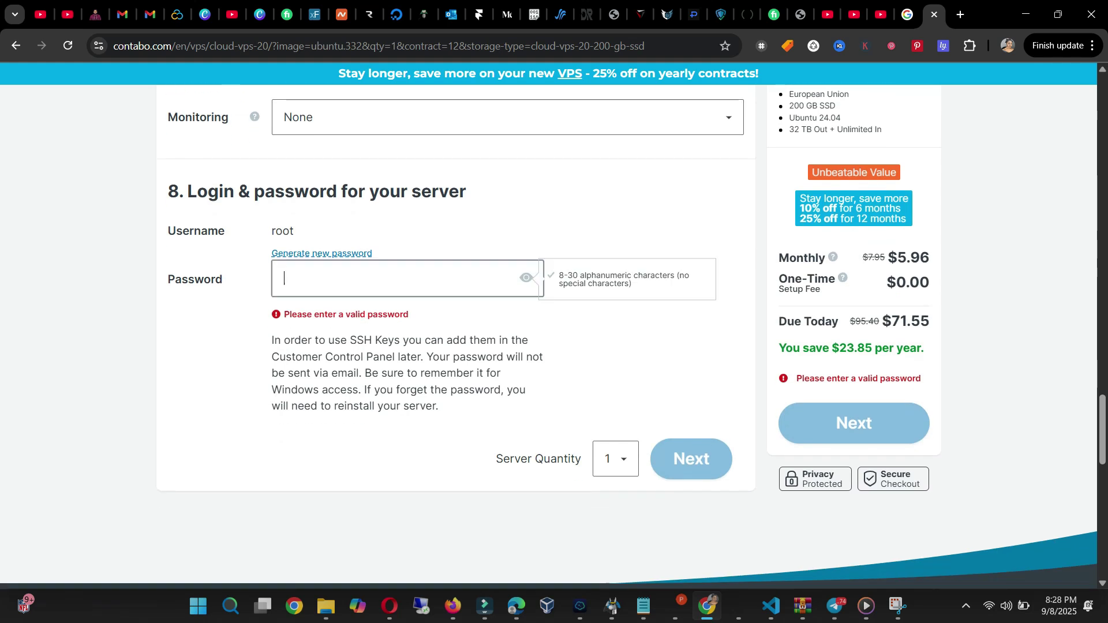
{"action": "type", "text": "••••••••••••••"}
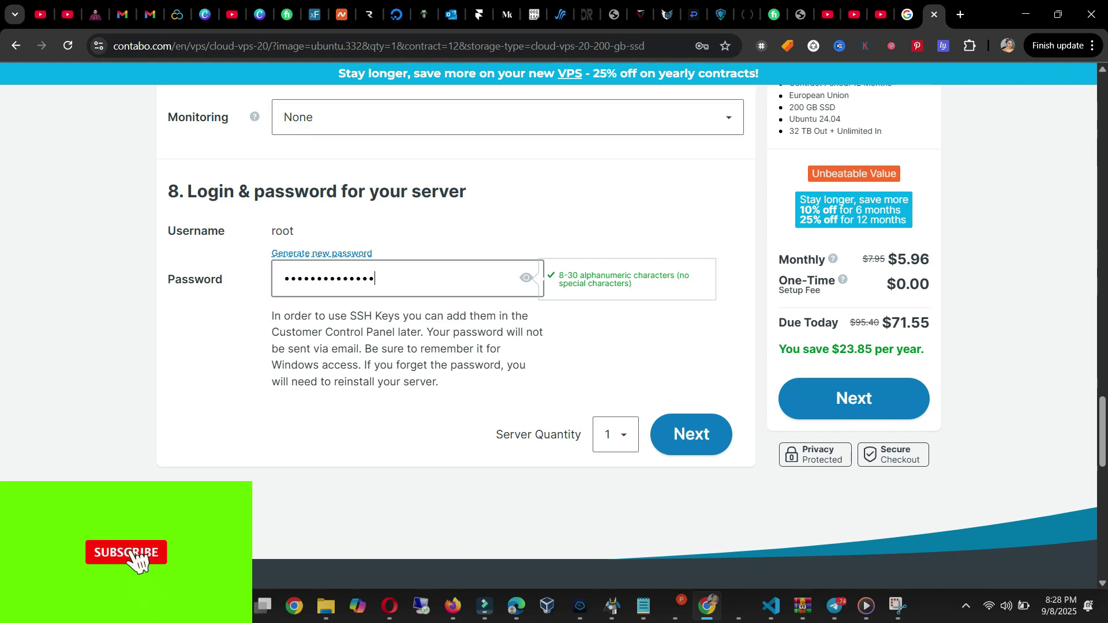
{"action": "key", "text": "Tab"}
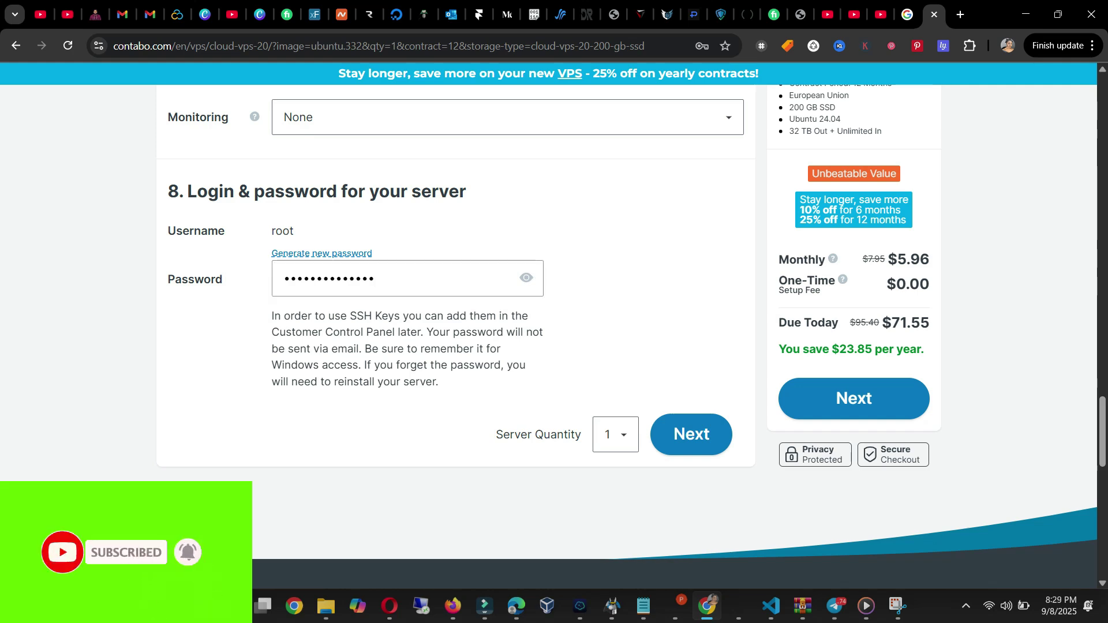
- Review the chosen backup, image, region, storage and term options together with the monthly and setup costs
{"action": "scroll", "coordinate": [626, 328], "scroll_direction": "up", "scroll_amount": 4}
{"action": "scroll", "coordinate": [456, 321], "scroll_direction": "up", "scroll_amount": 12}
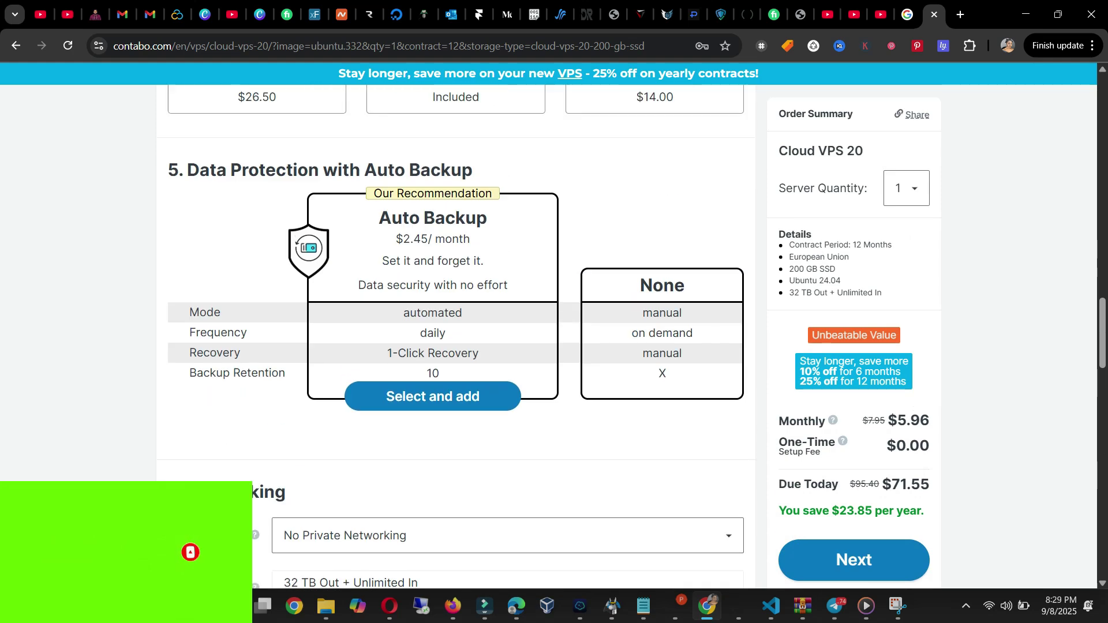
{"action": "scroll", "coordinate": [456, 335], "scroll_direction": "up", "scroll_amount": 13}
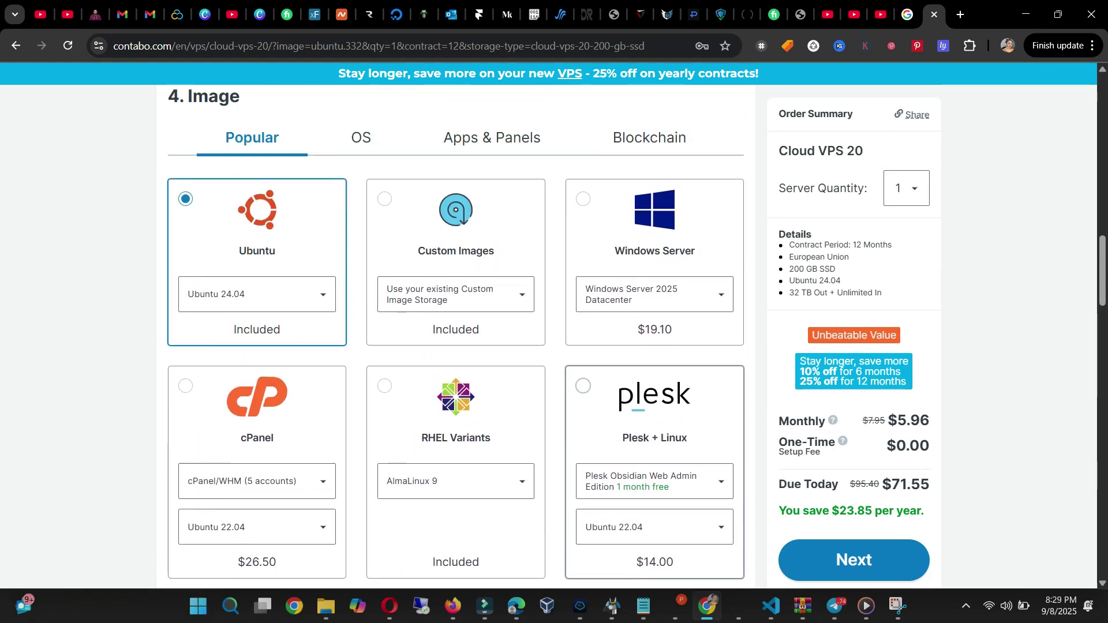
{"action": "scroll", "coordinate": [456, 335], "scroll_direction": "up", "scroll_amount": 12}
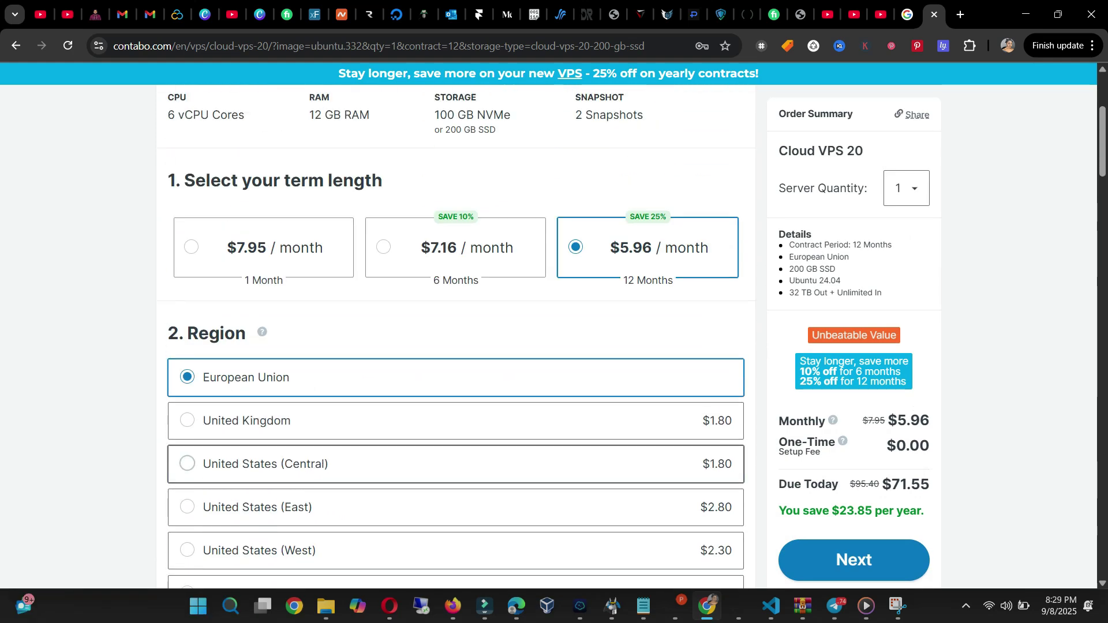
{"action": "scroll", "coordinate": [456, 335], "scroll_direction": "down", "scroll_amount": 13}
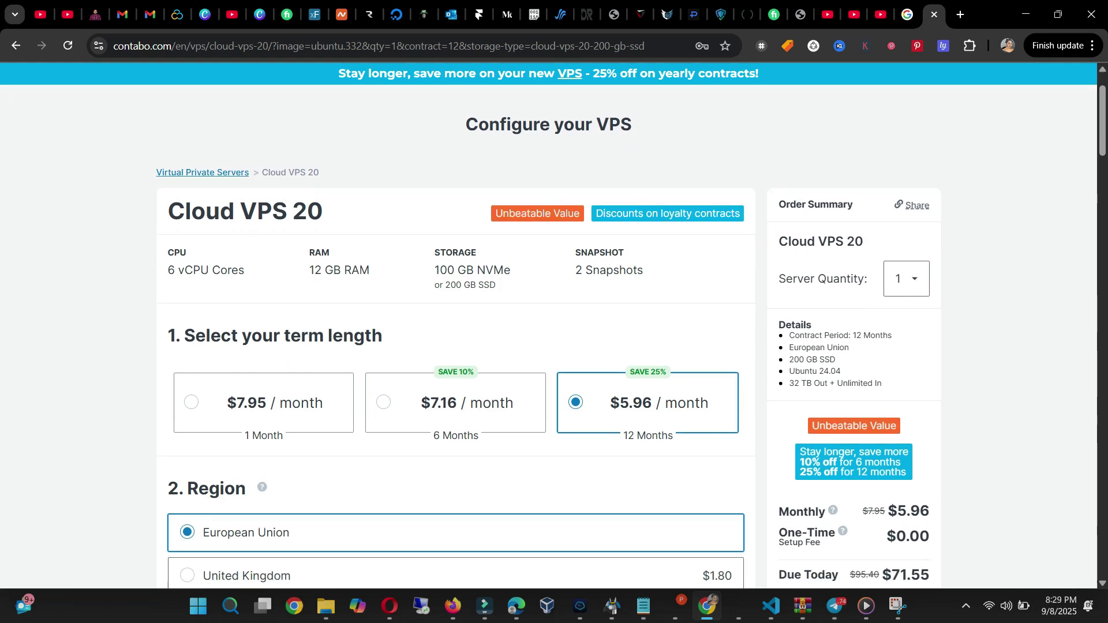
{"action": "scroll", "coordinate": [455, 335], "scroll_direction": "down", "scroll_amount": 2}
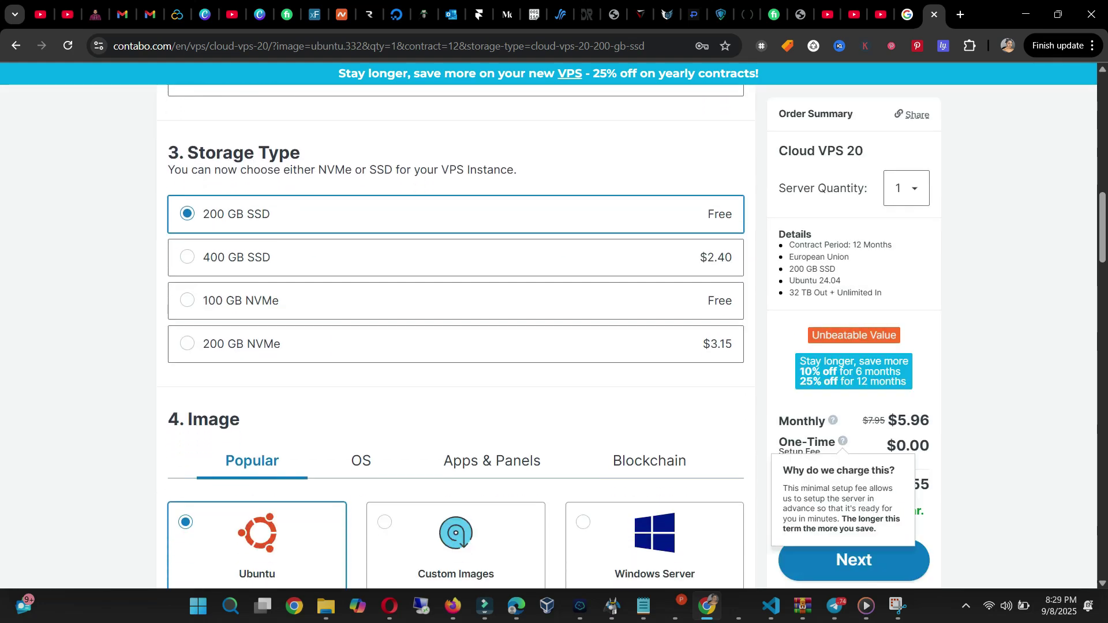
{"action": "mouse_move", "coordinate": [833, 420]}
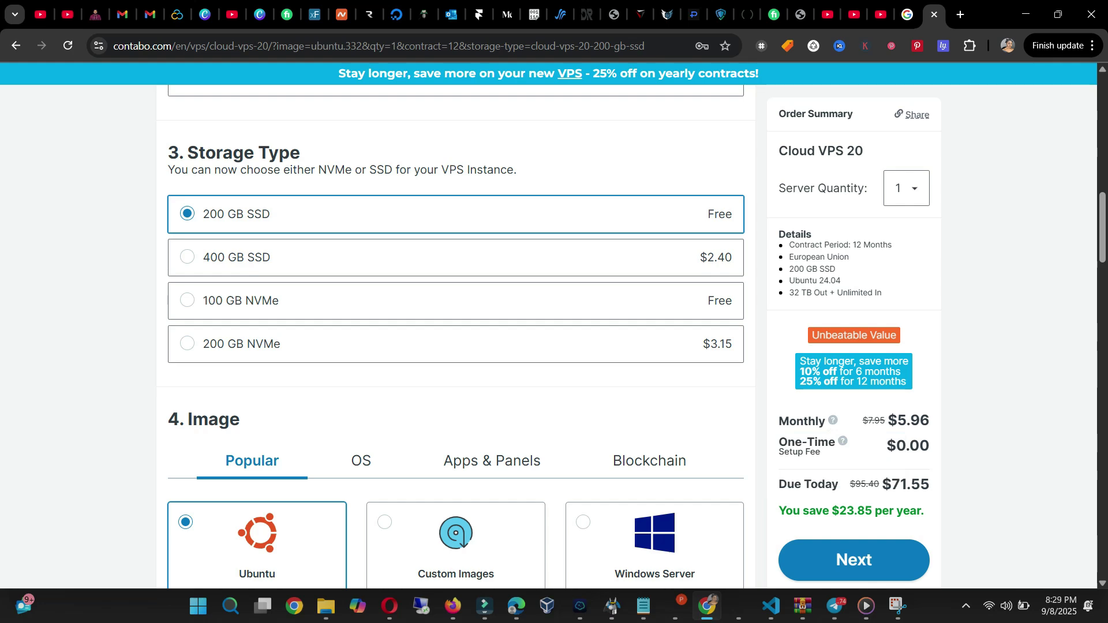
{"action": "scroll", "coordinate": [456, 346], "scroll_direction": "up", "scroll_amount": 7}
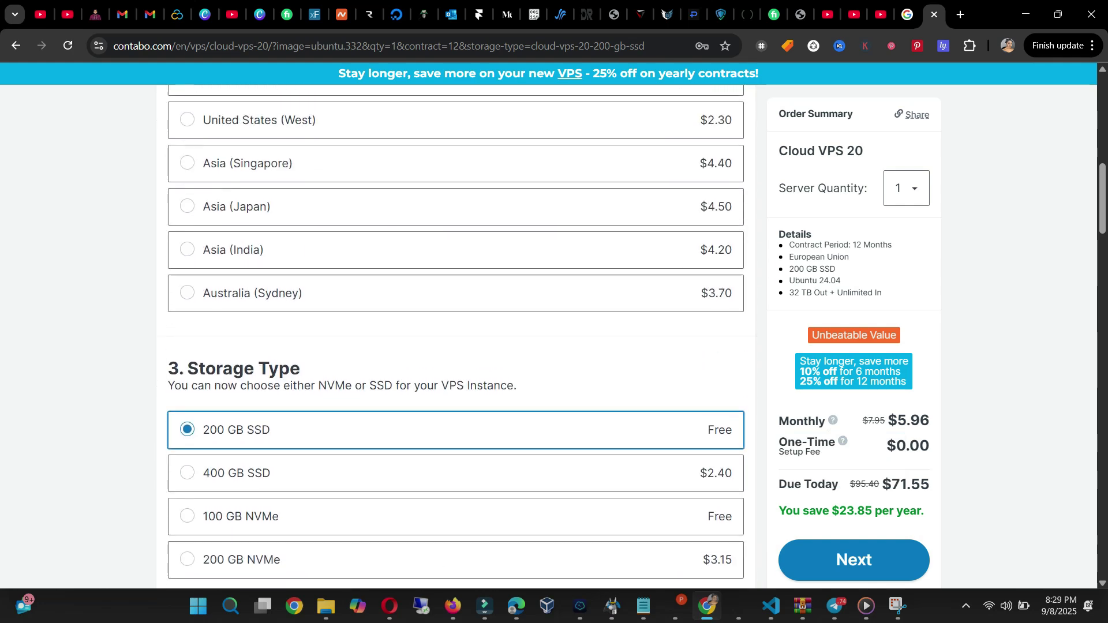
{"action": "scroll", "coordinate": [456, 347], "scroll_direction": "up", "scroll_amount": 8}
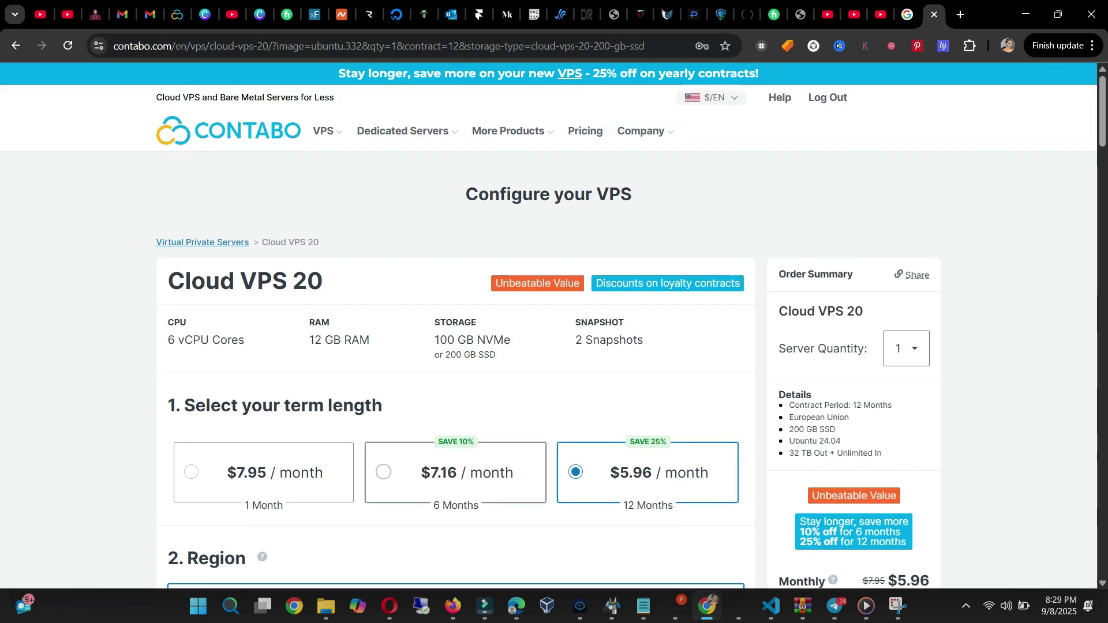
- Set the Cloud VPS 20 term length to 6 months and proceed to the order review
{"action": "left_click", "coordinate": [455, 472]}
{"action": "scroll", "coordinate": [455, 472], "scroll_direction": "down", "scroll_amount": 3}
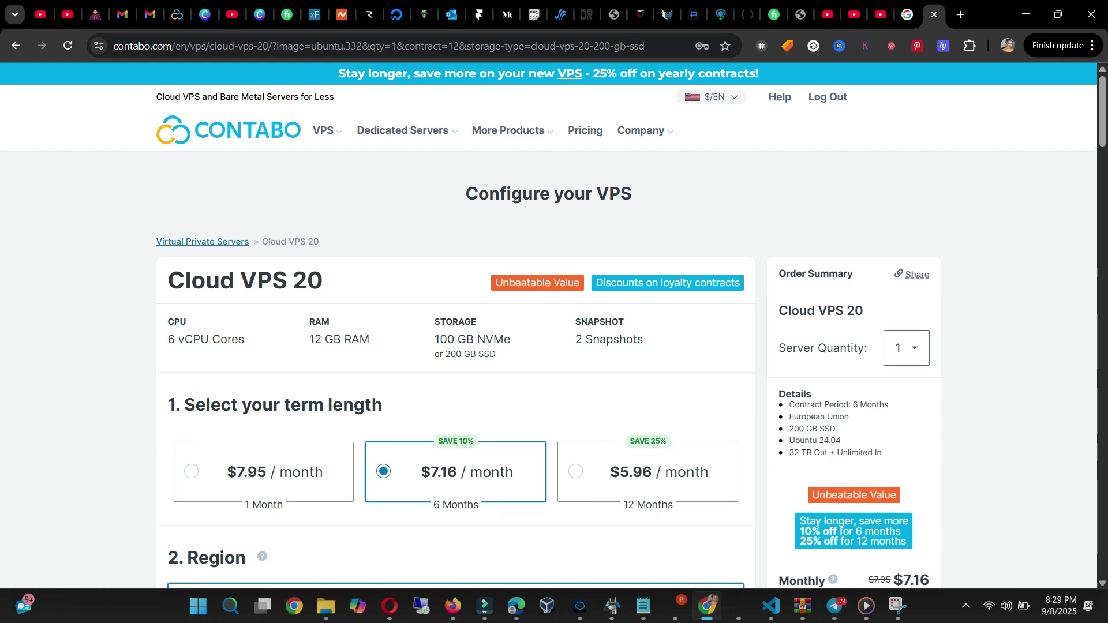
{"action": "scroll", "coordinate": [456, 346], "scroll_direction": "down", "scroll_amount": 4}
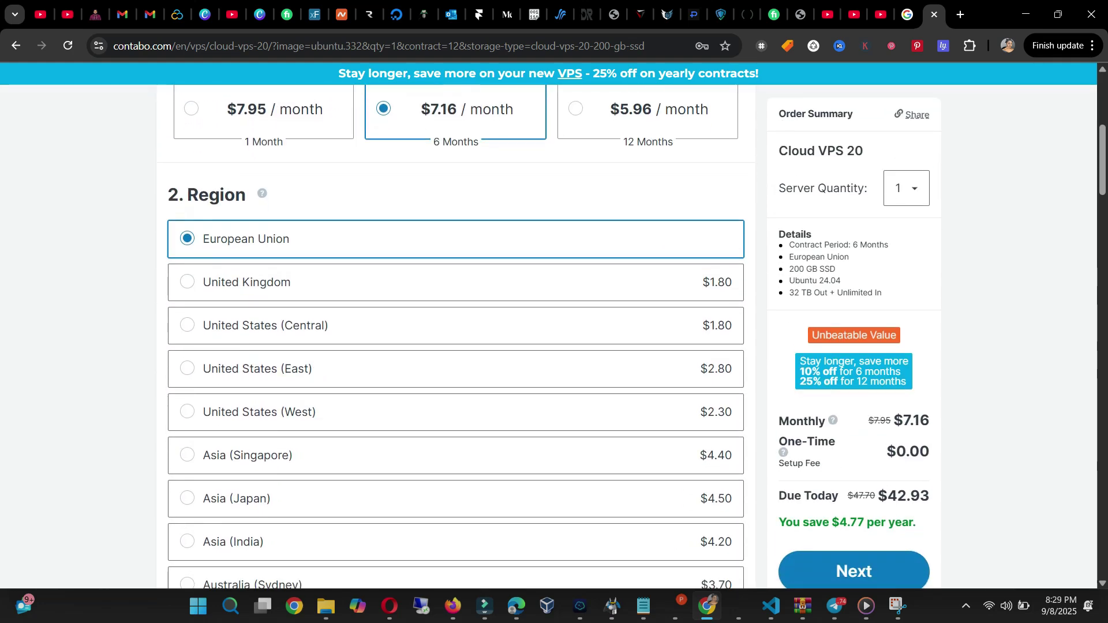
{"action": "mouse_move", "coordinate": [782, 456]}
{"action": "scroll", "coordinate": [456, 337], "scroll_direction": "down", "scroll_amount": 15}
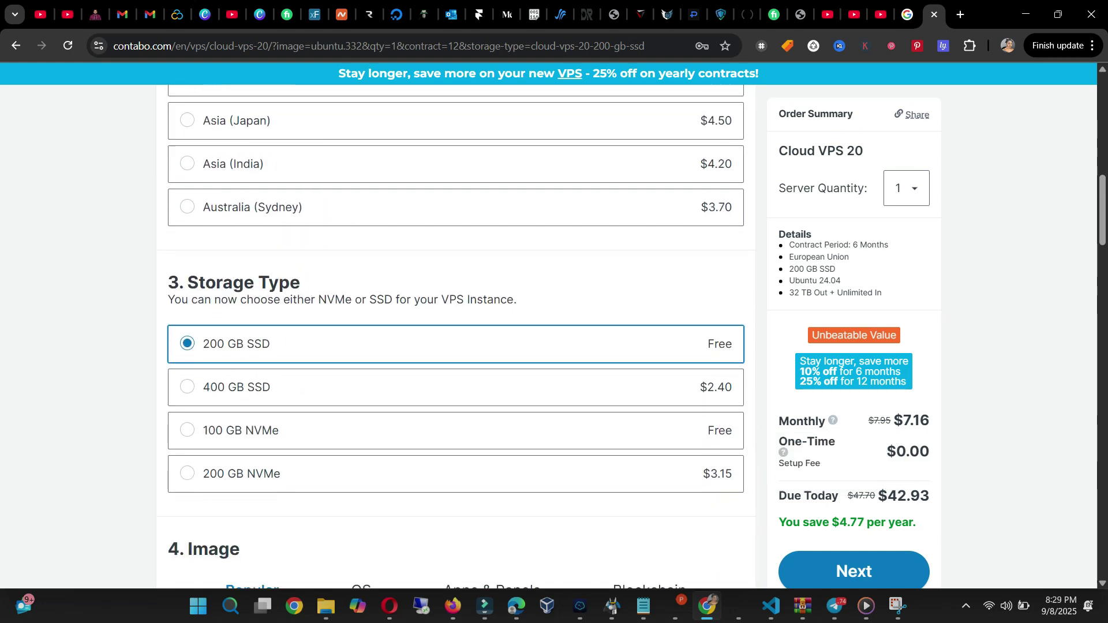
{"action": "scroll", "coordinate": [456, 337], "scroll_direction": "down", "scroll_amount": 15}
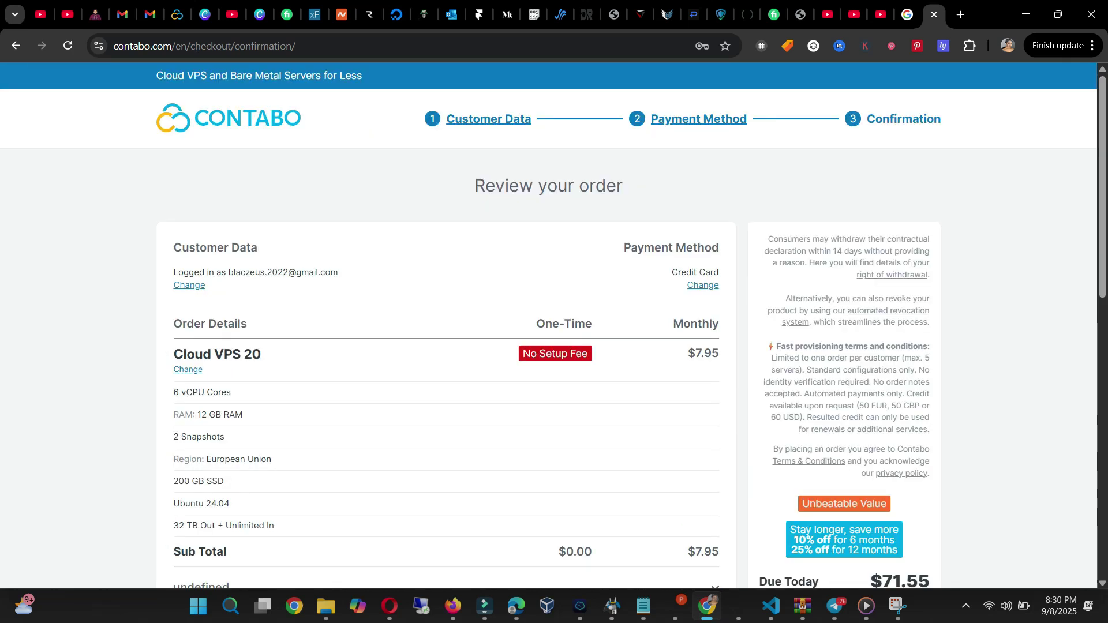
- Add Auto Backup to the order and set its contract term to 6 months
{"action": "scroll", "coordinate": [554, 324], "scroll_direction": "down", "scroll_amount": 4}
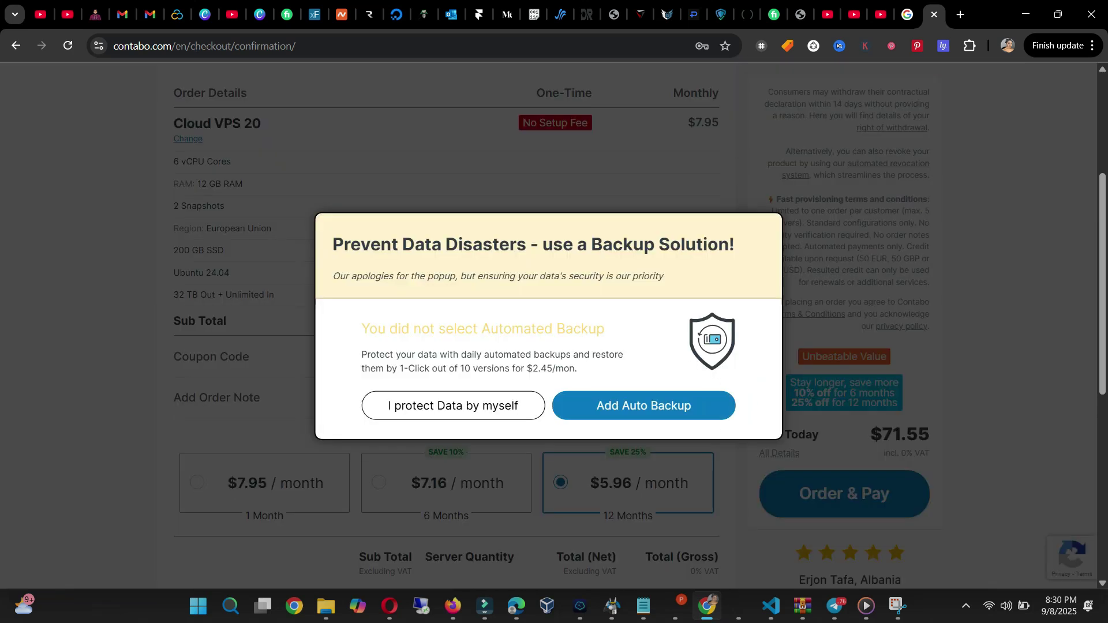
{"action": "left_click", "coordinate": [643, 406]}
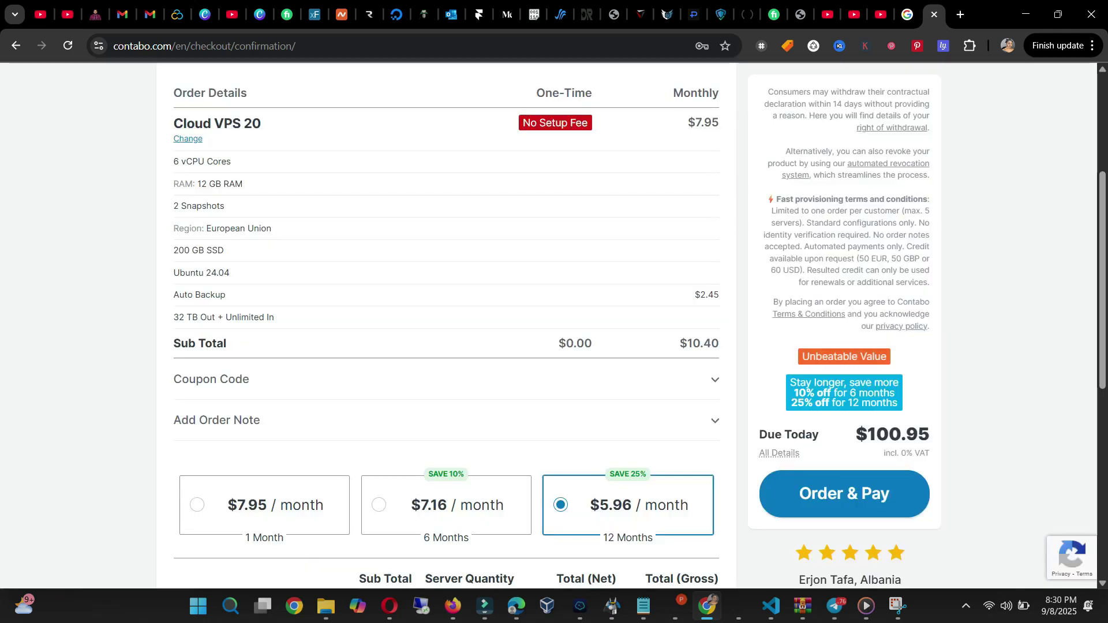
{"action": "scroll", "coordinate": [446, 323], "scroll_direction": "down", "scroll_amount": 4}
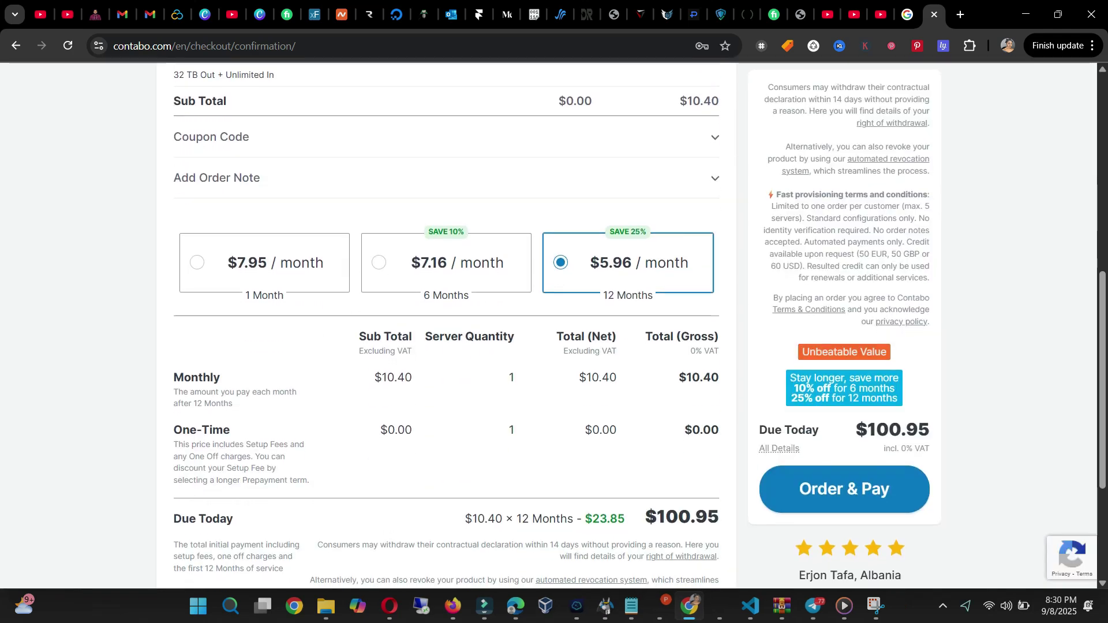
{"action": "left_click", "coordinate": [446, 263]}
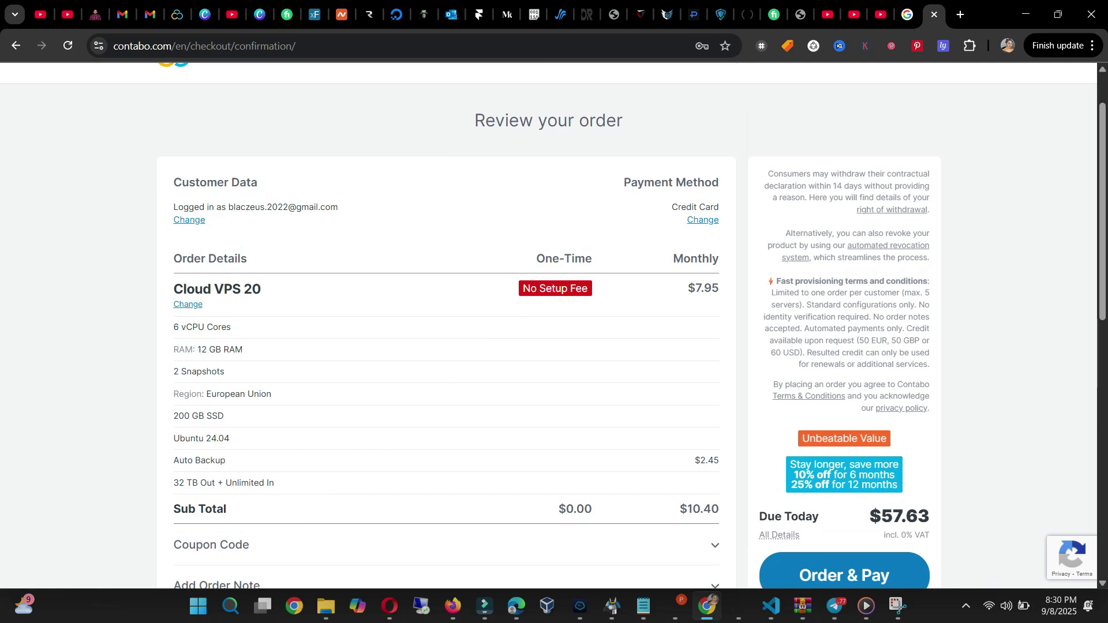
- Check the order details and submit the Cloud VPS 20 order for payment
{"action": "scroll", "coordinate": [446, 323], "scroll_direction": "down", "scroll_amount": 4}
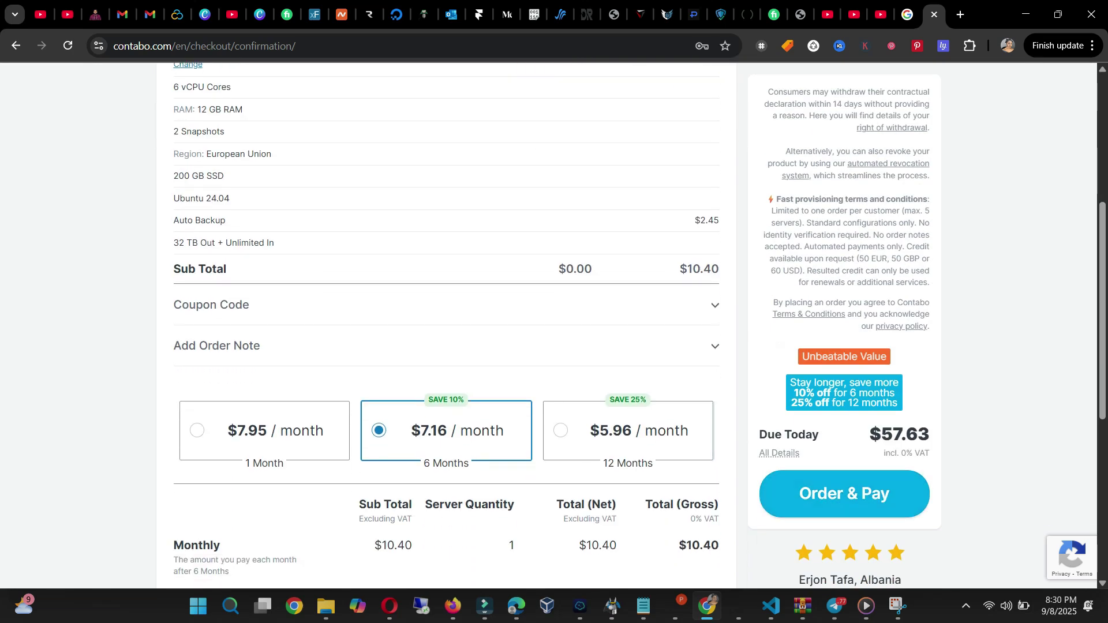
{"action": "left_click", "coordinate": [844, 493]}
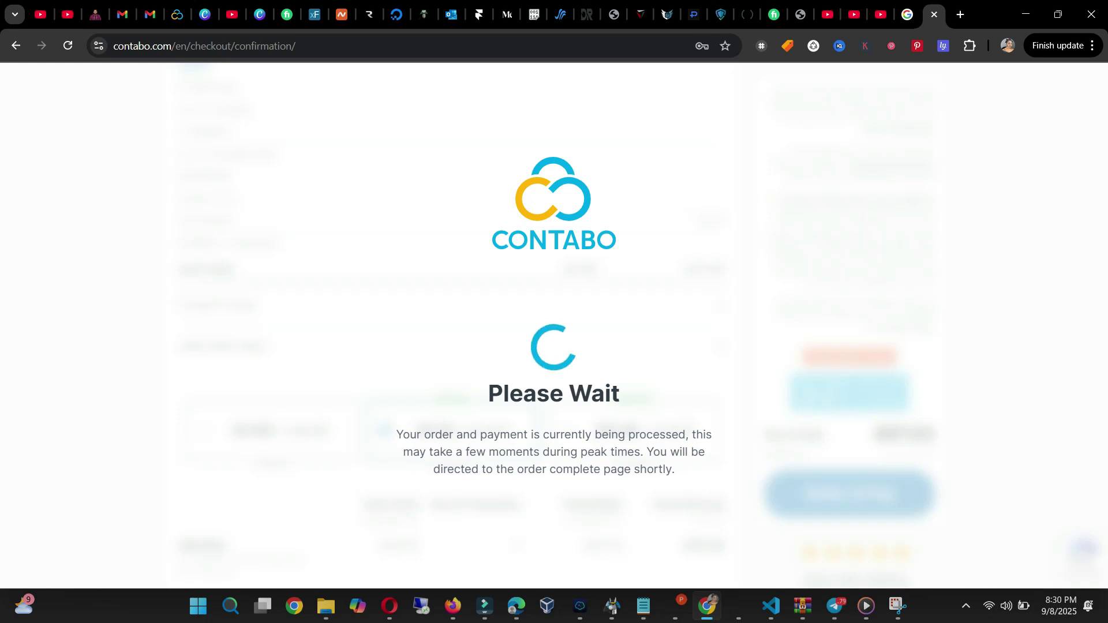
{"action": "mouse_move", "coordinate": [834, 606]}
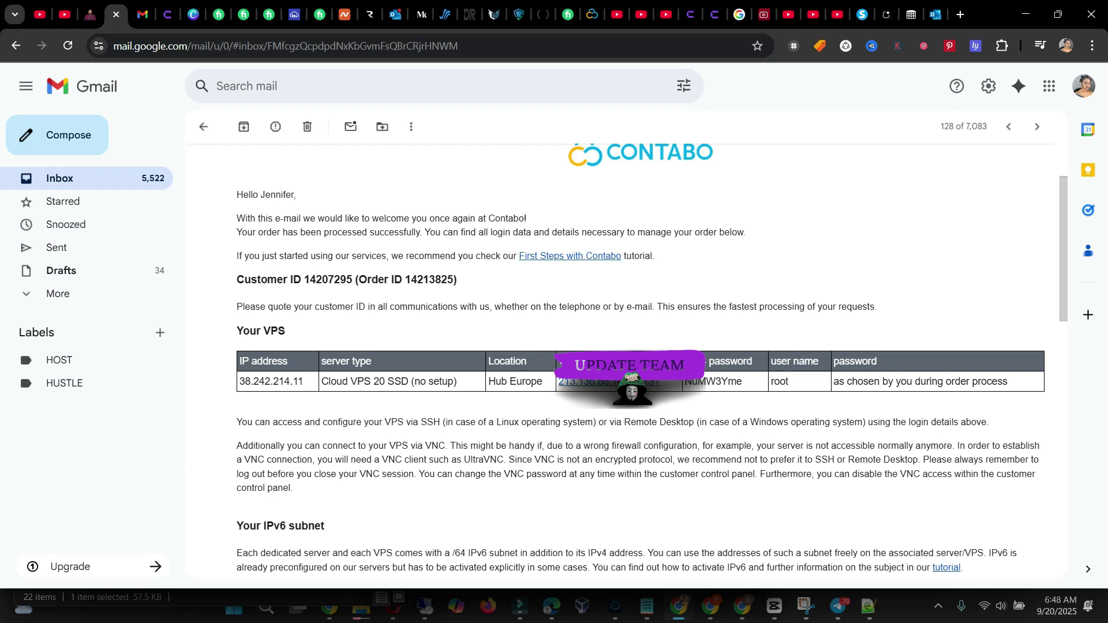
- Compare the new server's IP address in the login-data e-mail with the VPS list in the Contabo customer panel
{"action": "mouse_move", "coordinate": [679, 606]}
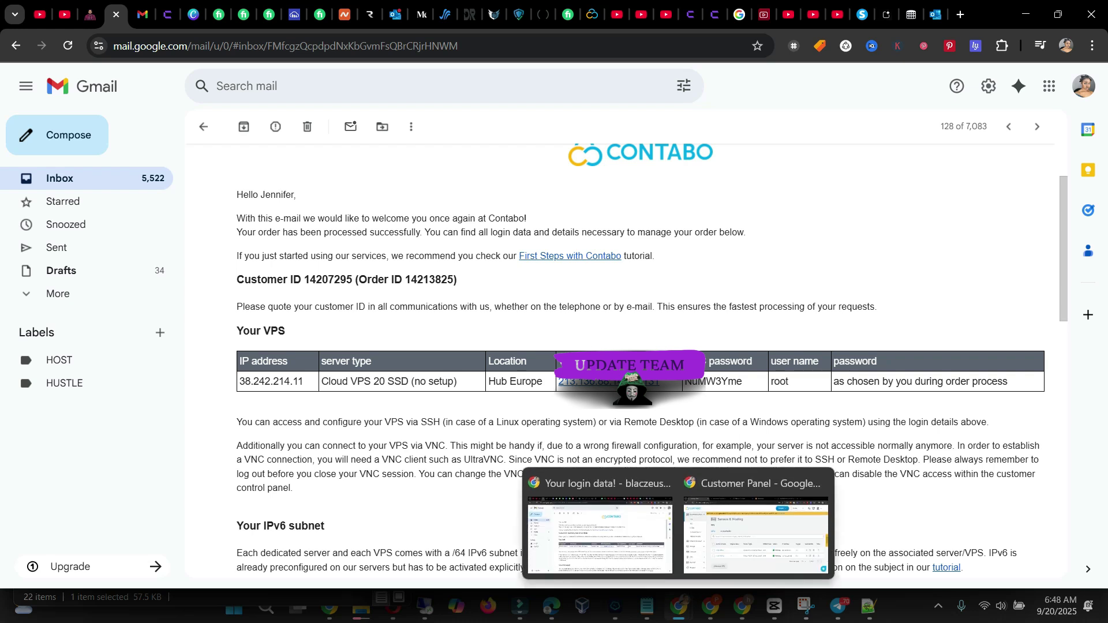
{"action": "left_click", "coordinate": [756, 534]}
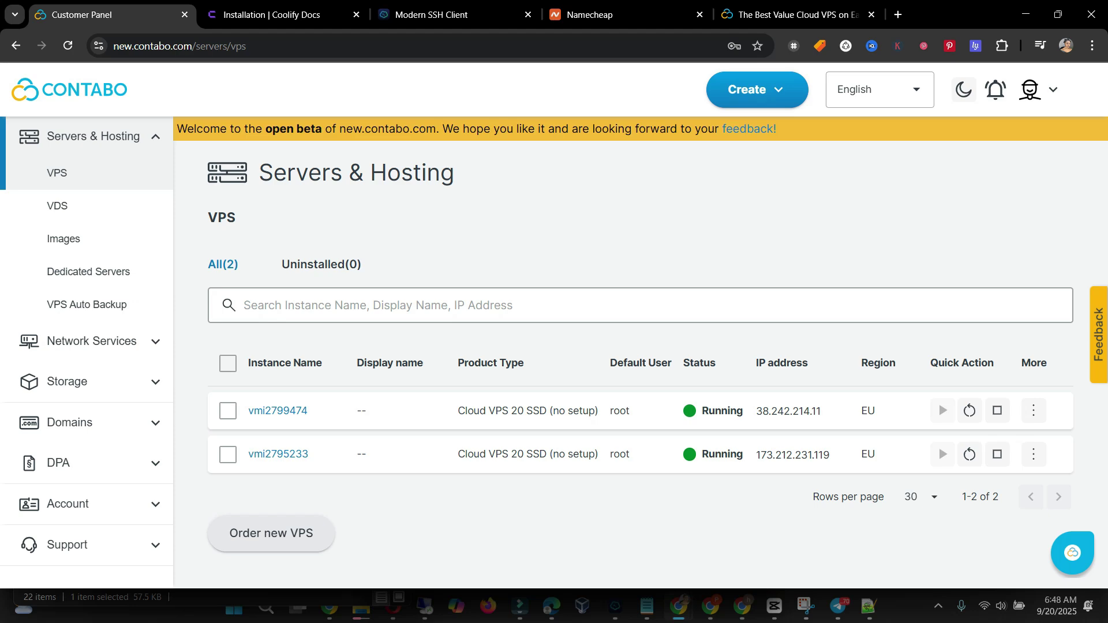
{"action": "mouse_move", "coordinate": [679, 606]}
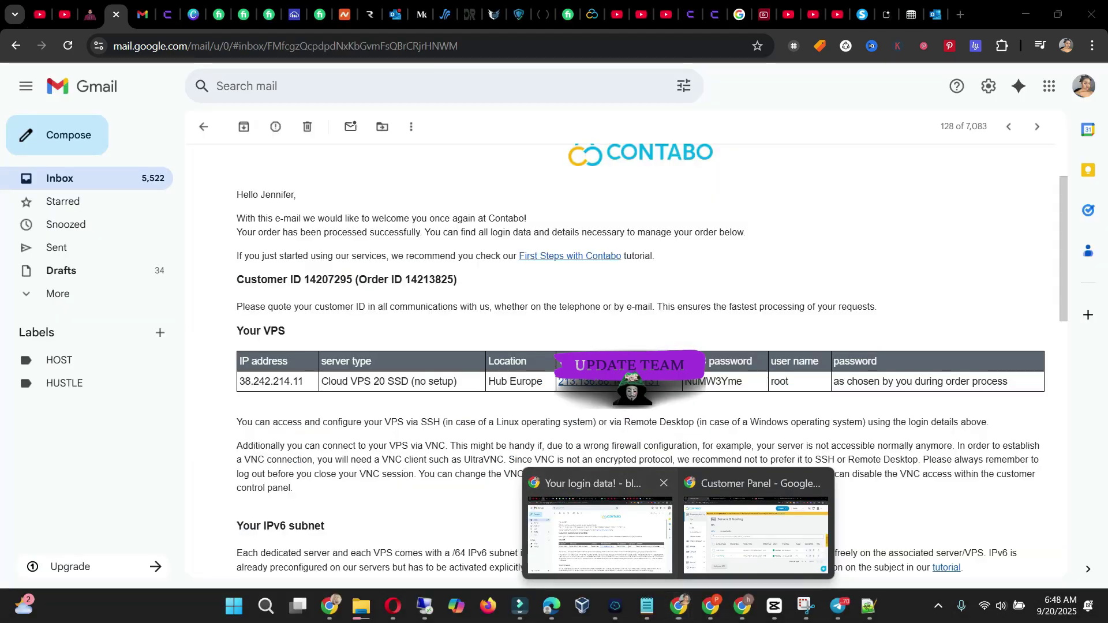
{"action": "left_click", "coordinate": [599, 528]}
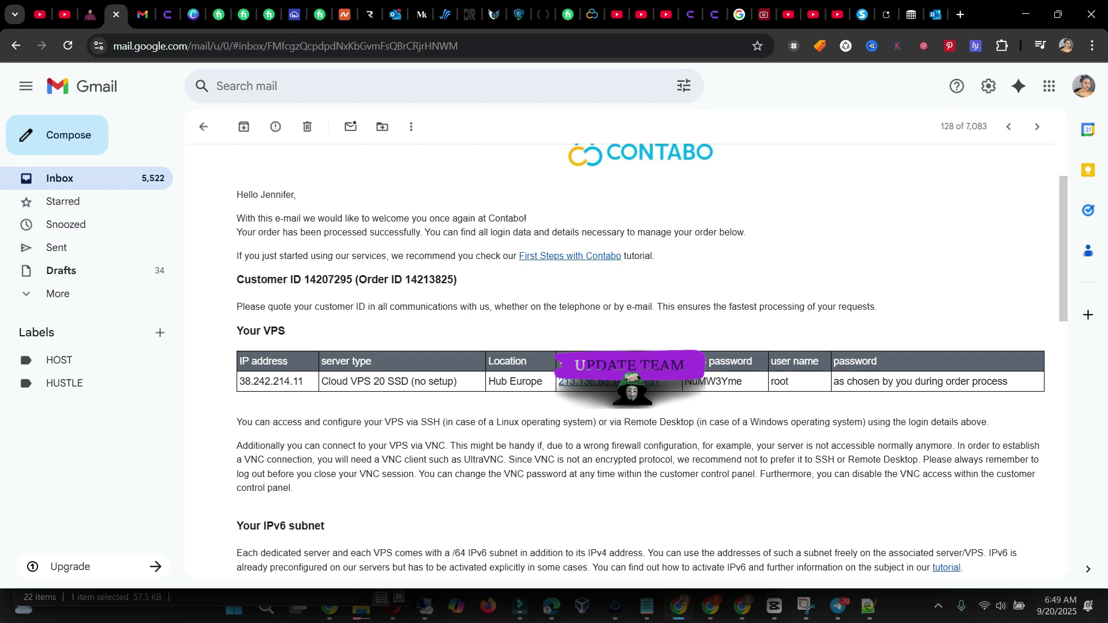
{"action": "left_click_drag", "start_coordinate": [304, 381], "coordinate": [238, 370]}
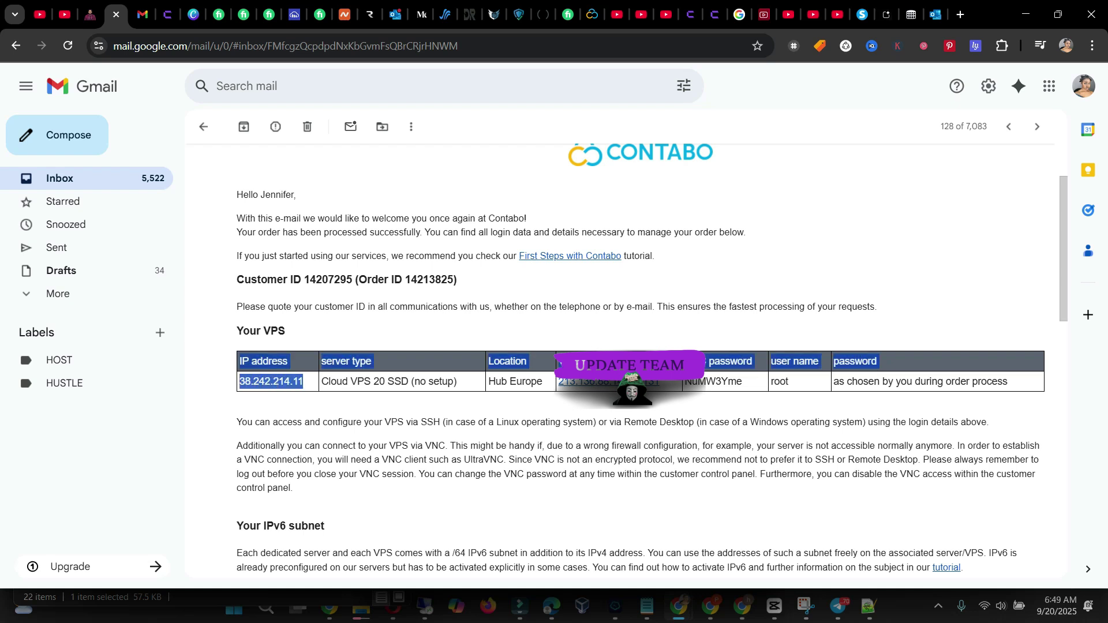
{"action": "left_click", "coordinate": [304, 381]}
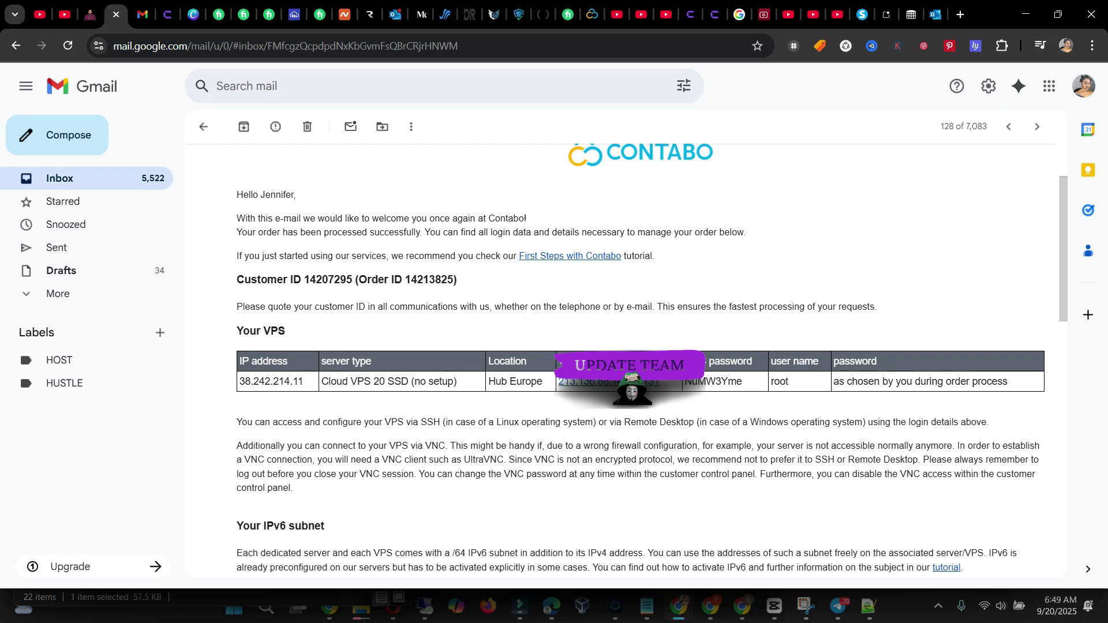
- Switch to the Termius website in the browser and open its login page
{"action": "mouse_move", "coordinate": [678, 606]}
{"action": "left_click", "coordinate": [744, 557]}
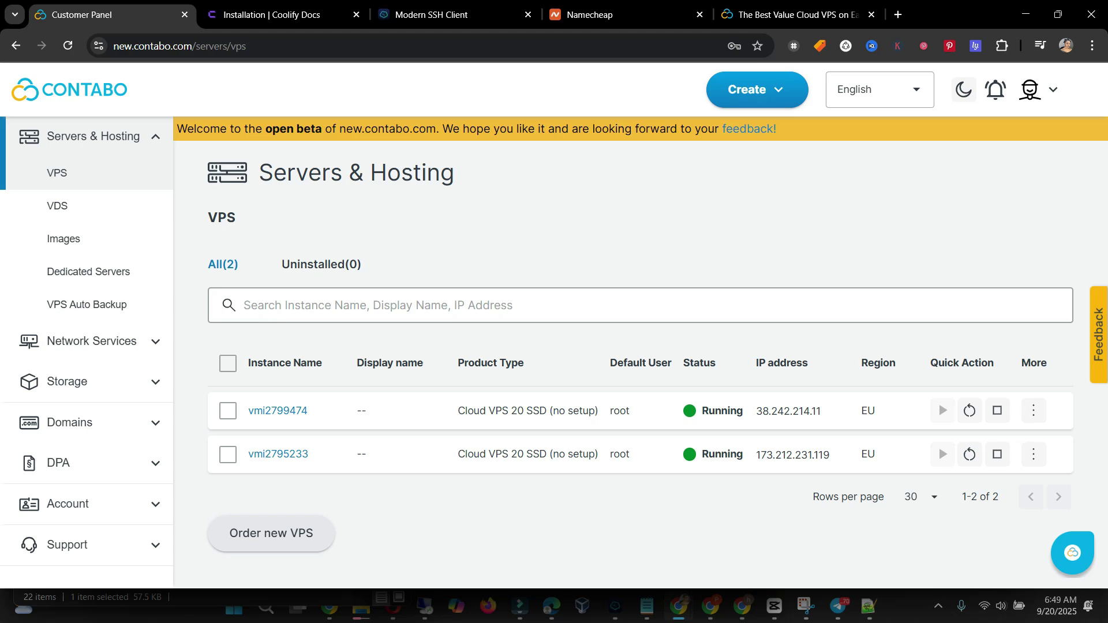
{"action": "left_click", "coordinate": [456, 15]}
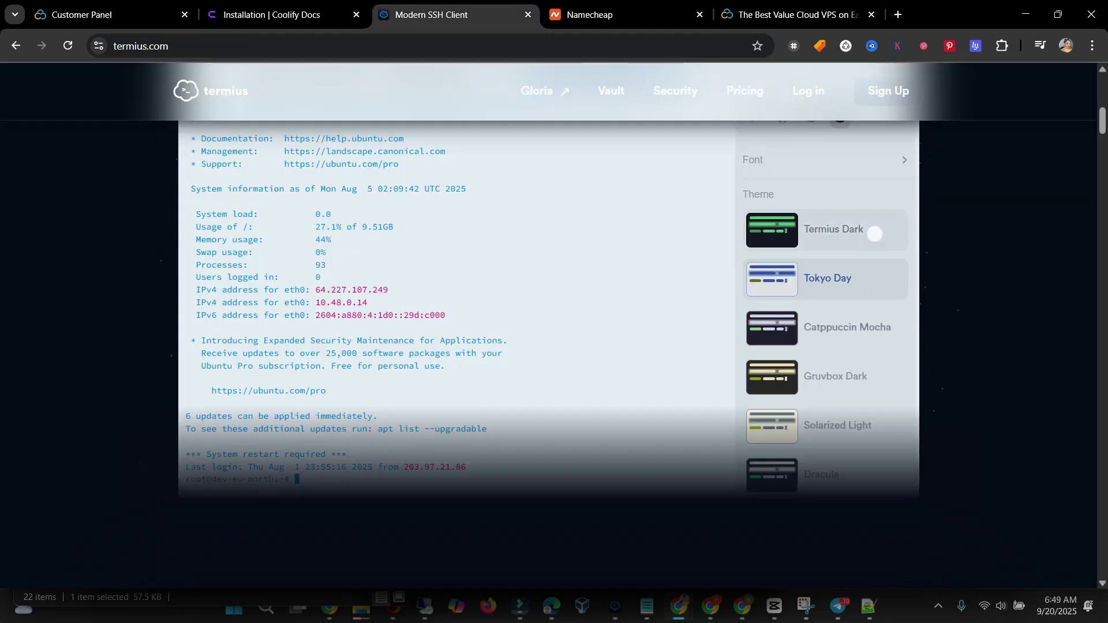
{"action": "scroll", "coordinate": [554, 323], "scroll_direction": "up", "scroll_amount": 10}
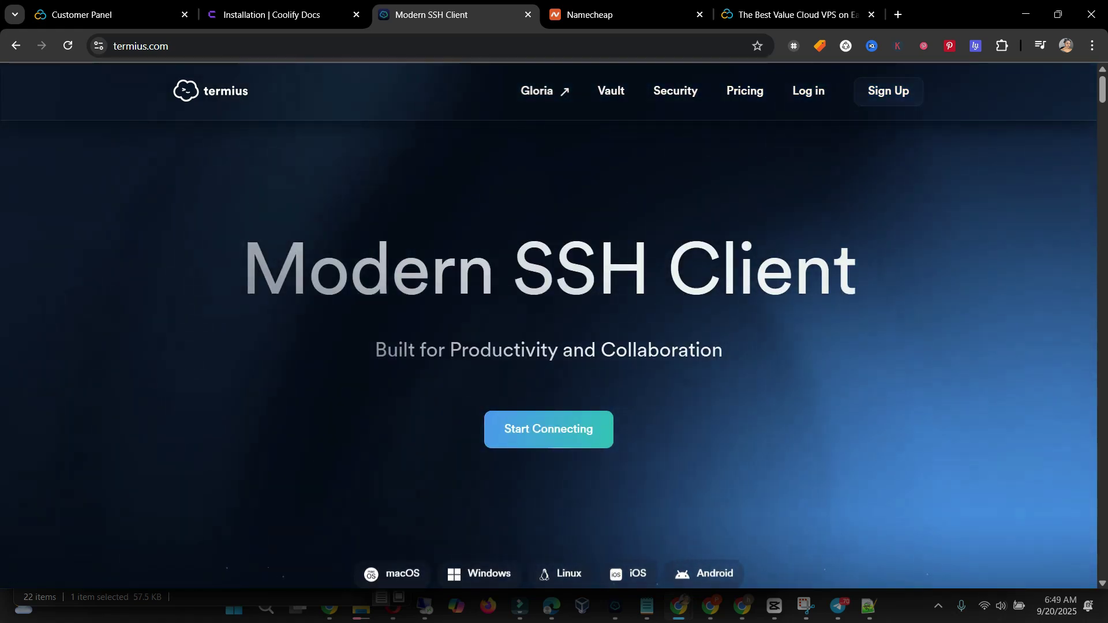
{"action": "left_click", "coordinate": [809, 90]}
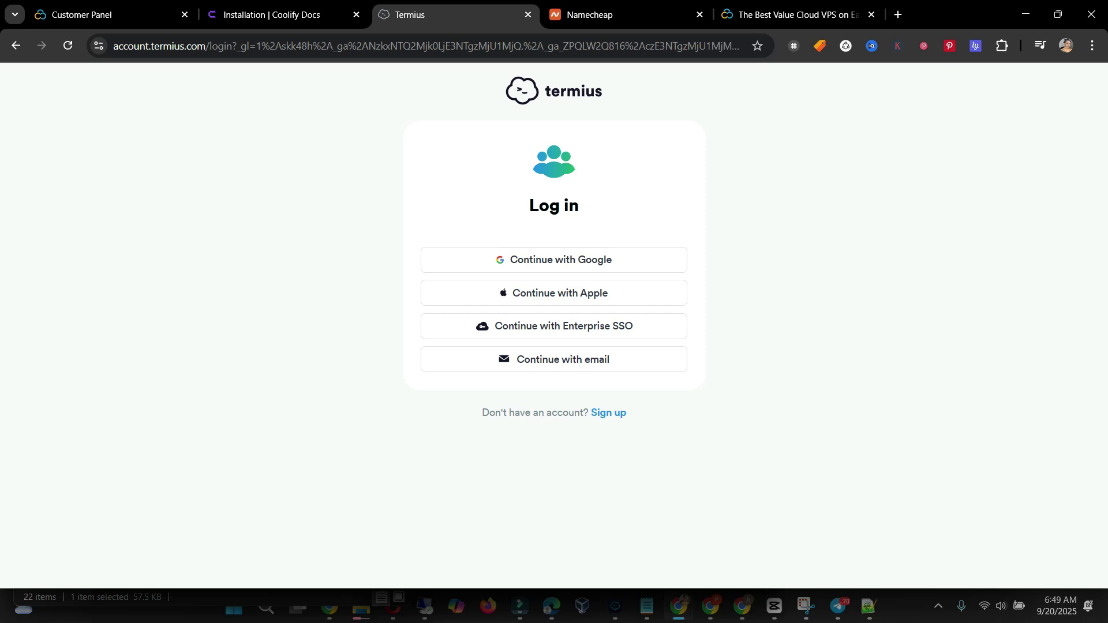
- Start a new host in the Termius desktop app with the address 38.242.214.11, copied from the Contabo VPS list
{"action": "left_click", "coordinate": [615, 606]}
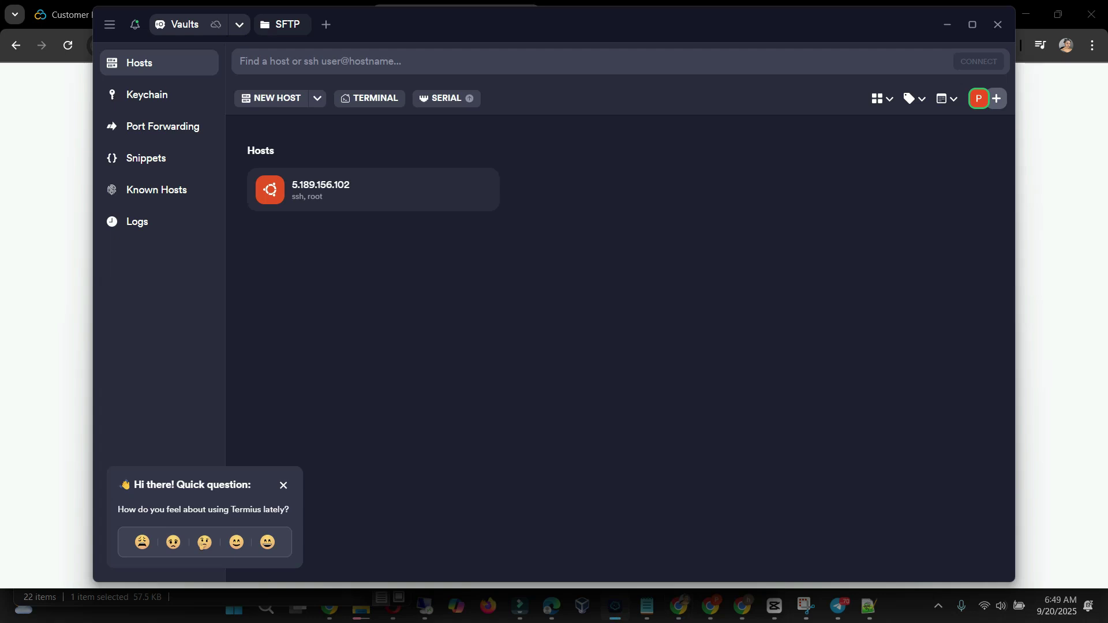
{"action": "left_click", "coordinate": [271, 98]}
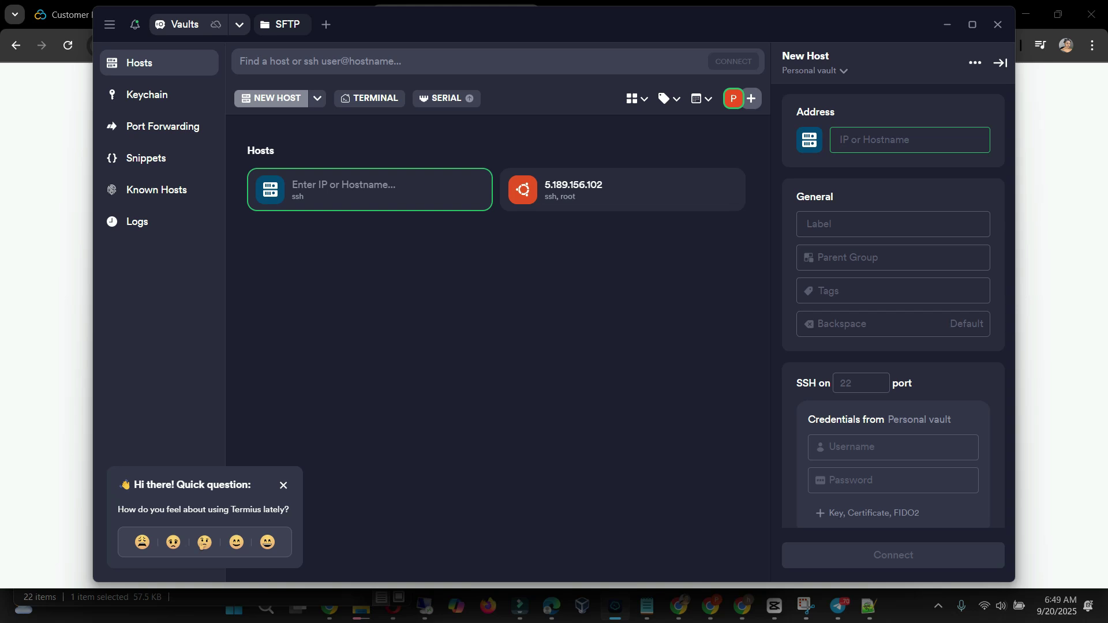
{"action": "key", "text": "alt+Tab"}
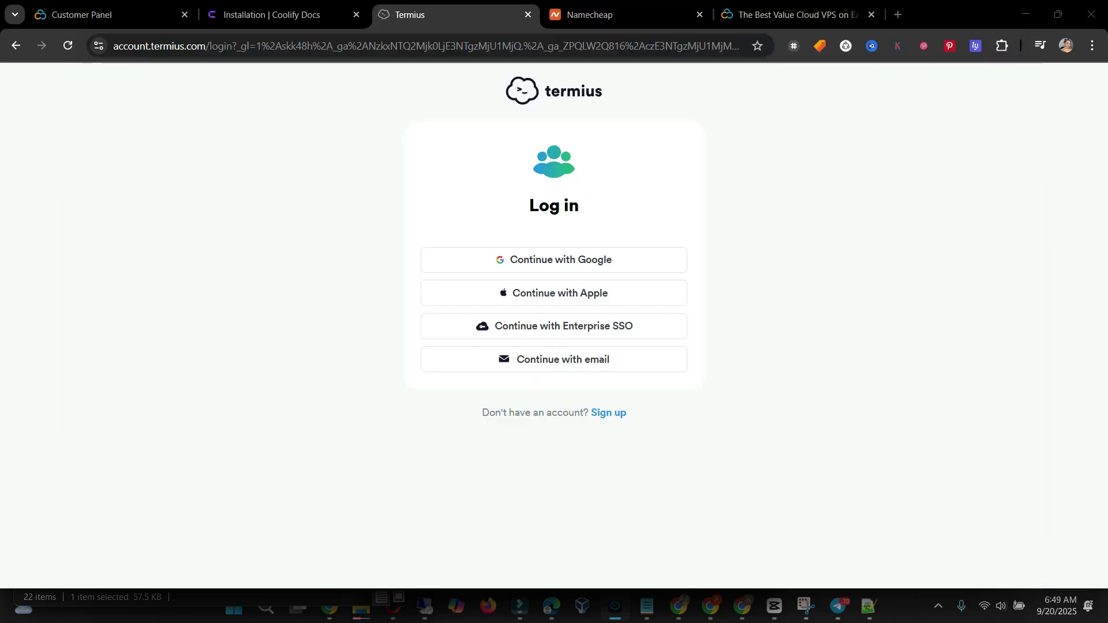
{"action": "key", "text": "ctrl+1"}
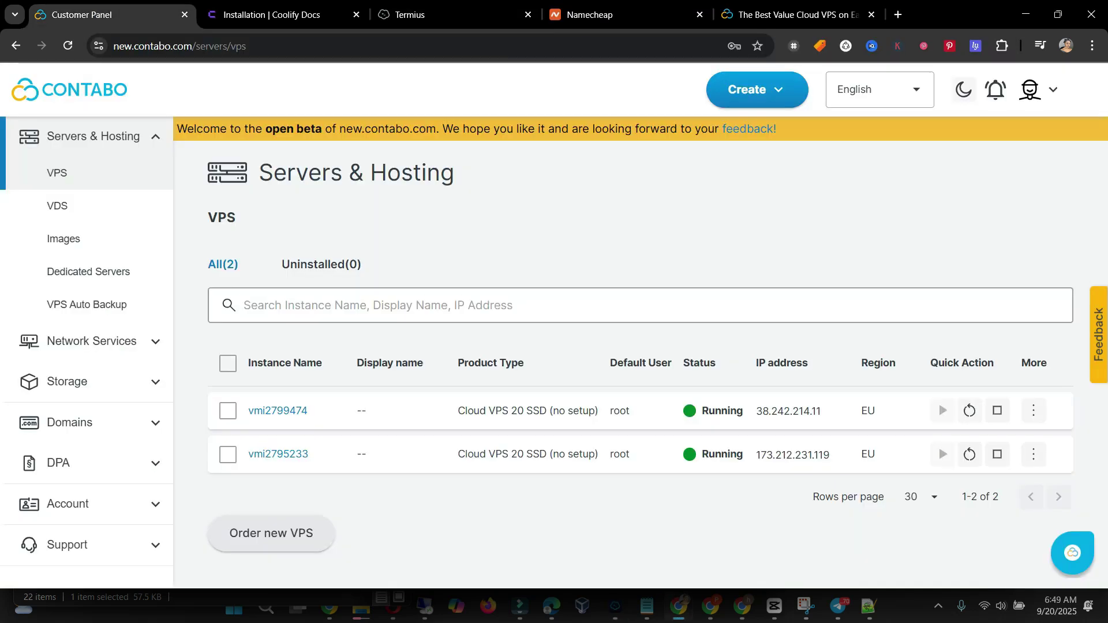
{"action": "mouse_move", "coordinate": [789, 411]}
{"action": "left_click_drag", "start_coordinate": [756, 411], "coordinate": [823, 411]}
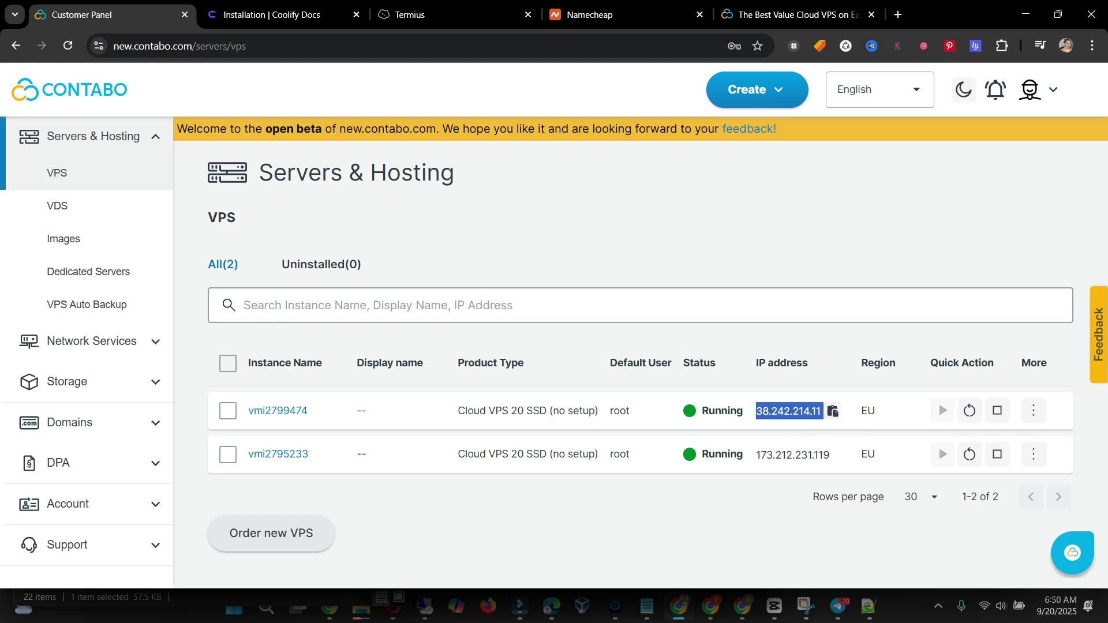
{"action": "right_click", "coordinate": [809, 425]}
{"action": "left_click", "coordinate": [837, 229]}
{"action": "mouse_move", "coordinate": [679, 606]}
{"action": "left_click", "coordinate": [614, 606]}
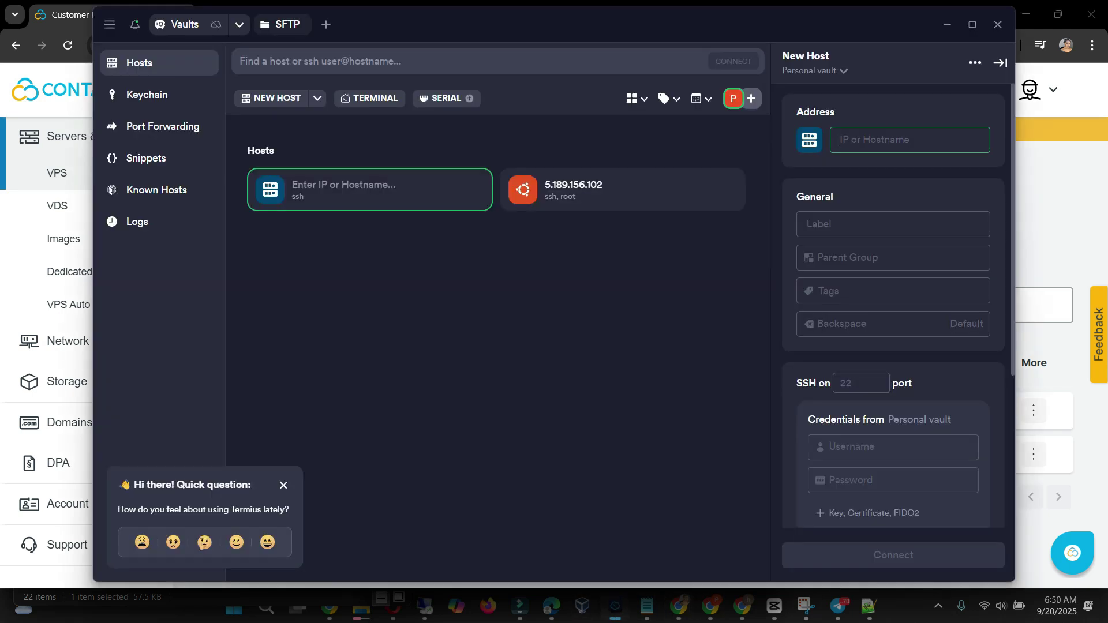
{"action": "key", "text": "ctrl+v"}
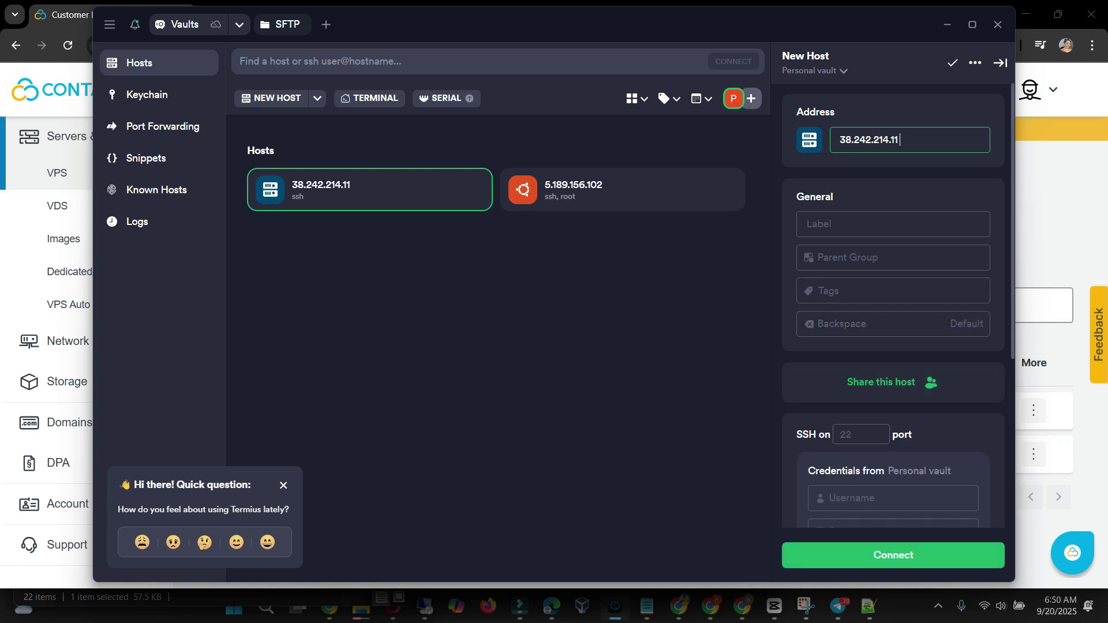
- Label the host "New Host" and set its SSH username to root
{"action": "left_click", "coordinate": [807, 224]}
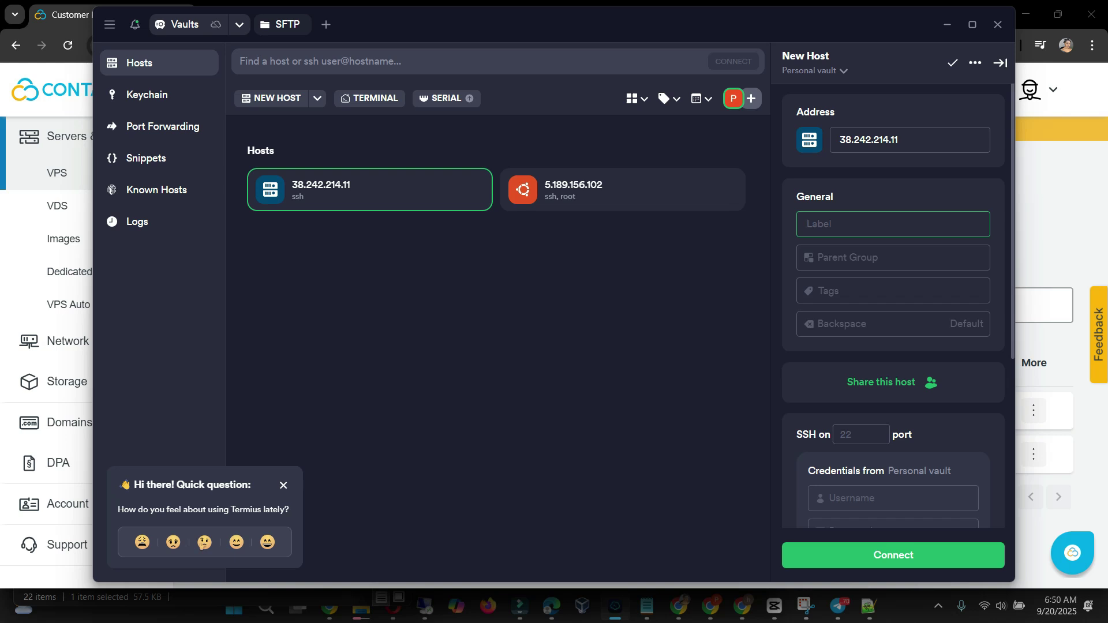
{"action": "type", "text": "N"}
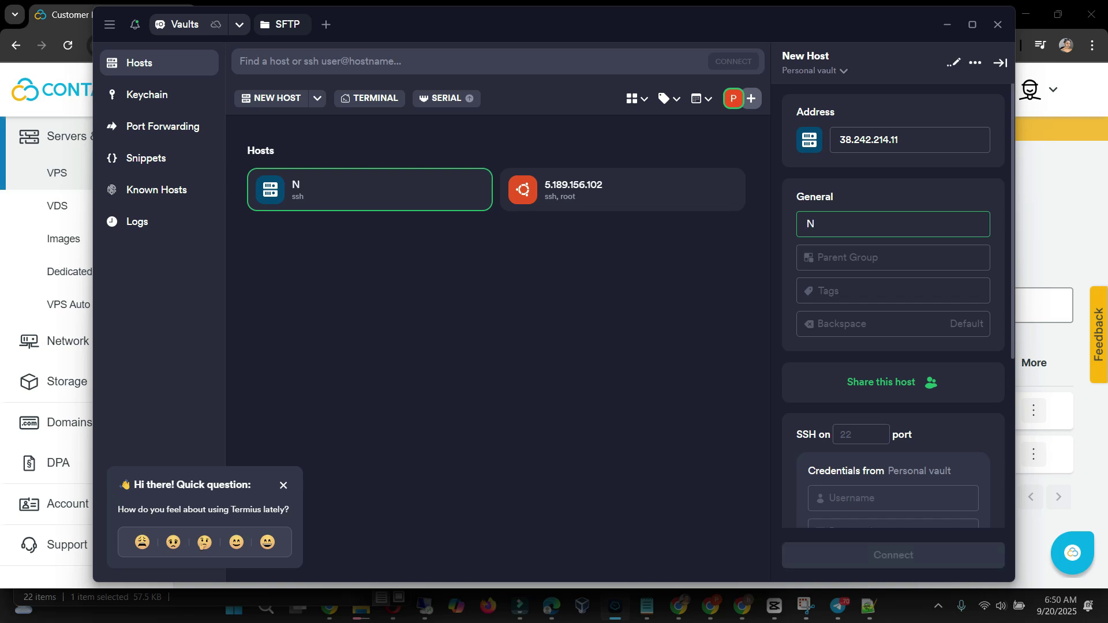
{"action": "type", "text": "ew Host"}
{"action": "scroll", "coordinate": [893, 306], "scroll_direction": "down", "scroll_amount": 1}
{"action": "scroll", "coordinate": [894, 306], "scroll_direction": "down", "scroll_amount": 3}
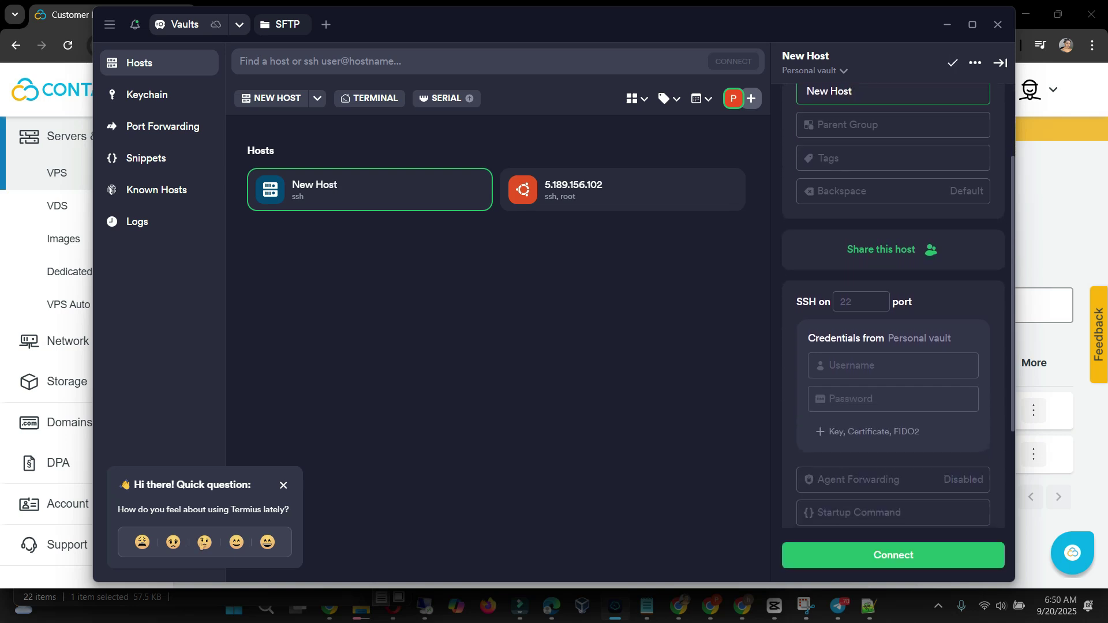
{"action": "left_click", "coordinate": [892, 347]}
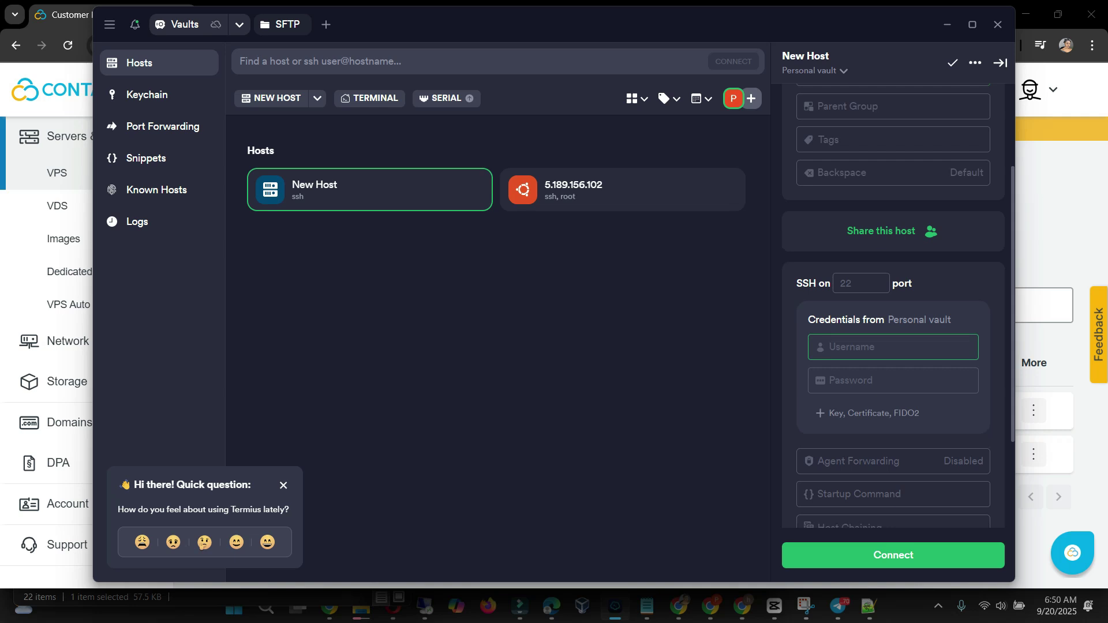
{"action": "type", "text": "roo"}
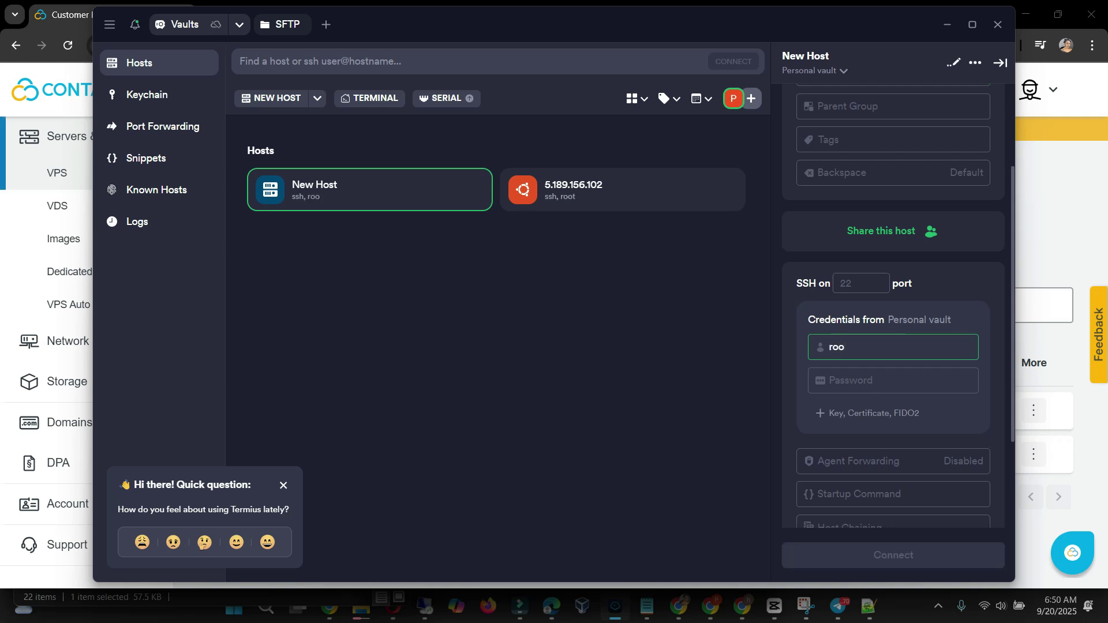
{"action": "type", "text": "t"}
- Enter the server's root password and connect to the host, accepting its new fingerprint
{"action": "left_click", "coordinate": [892, 380]}
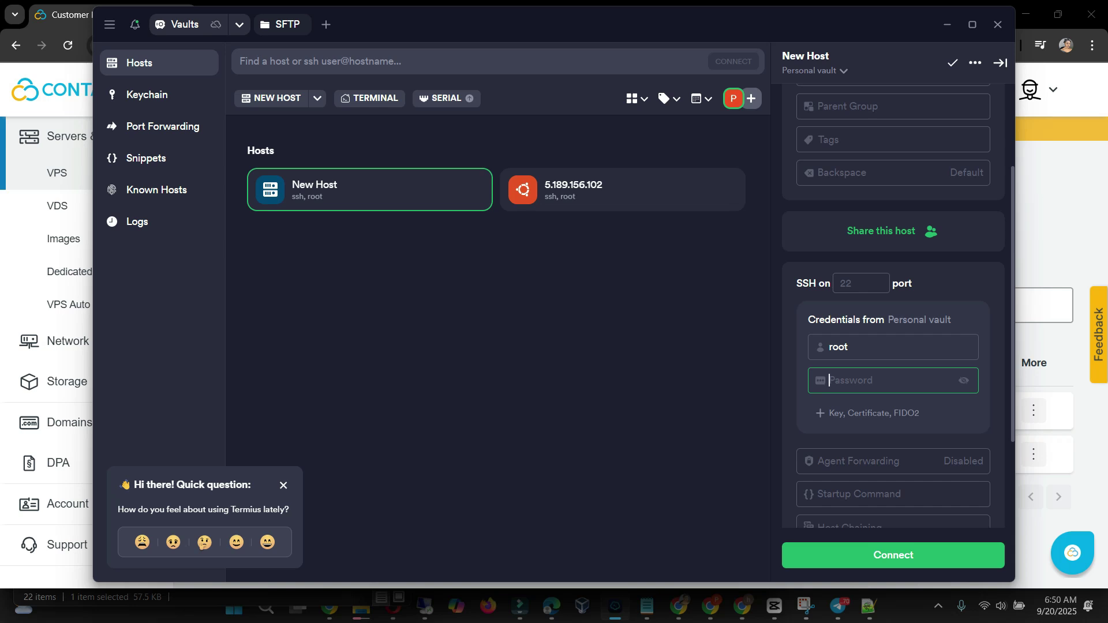
{"action": "type", "text": "•••••••"}
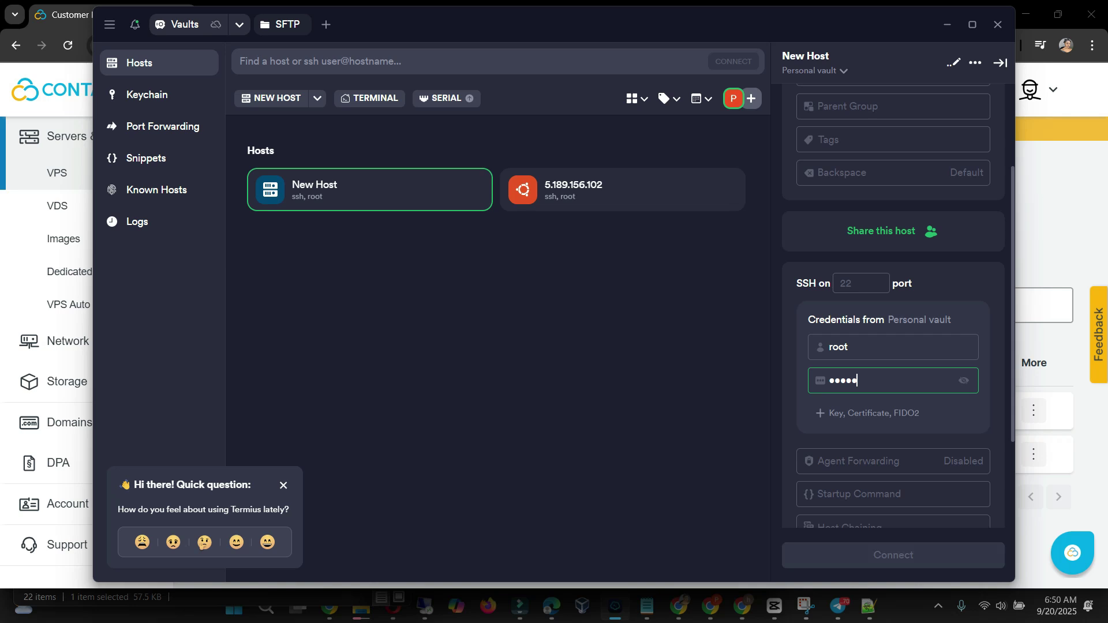
{"action": "type", "text": "•••••••"}
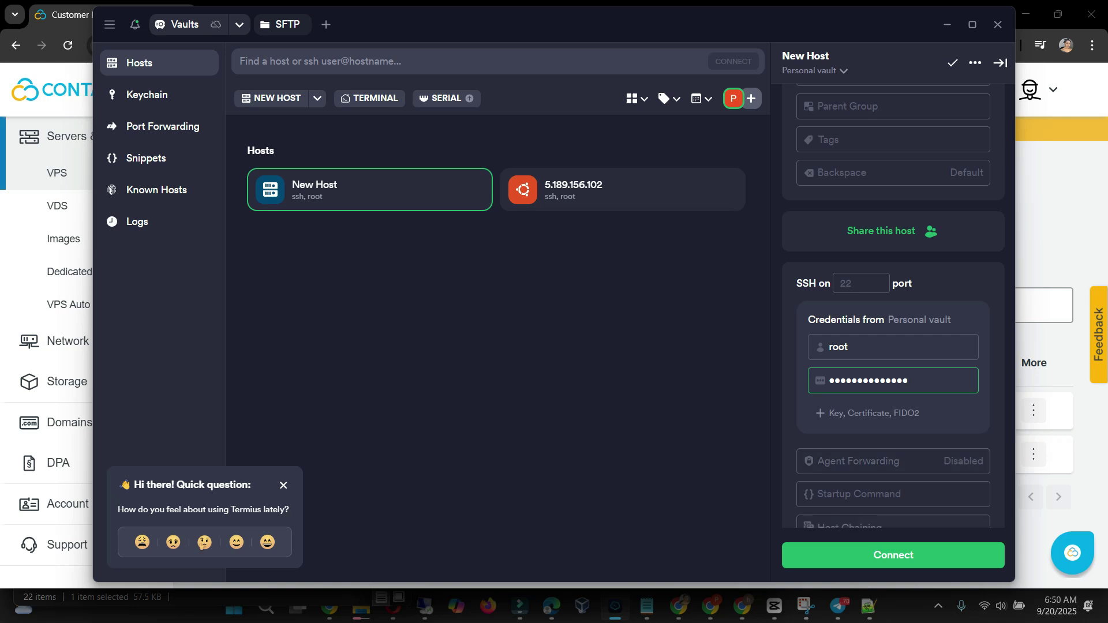
{"action": "left_click", "coordinate": [857, 555]}
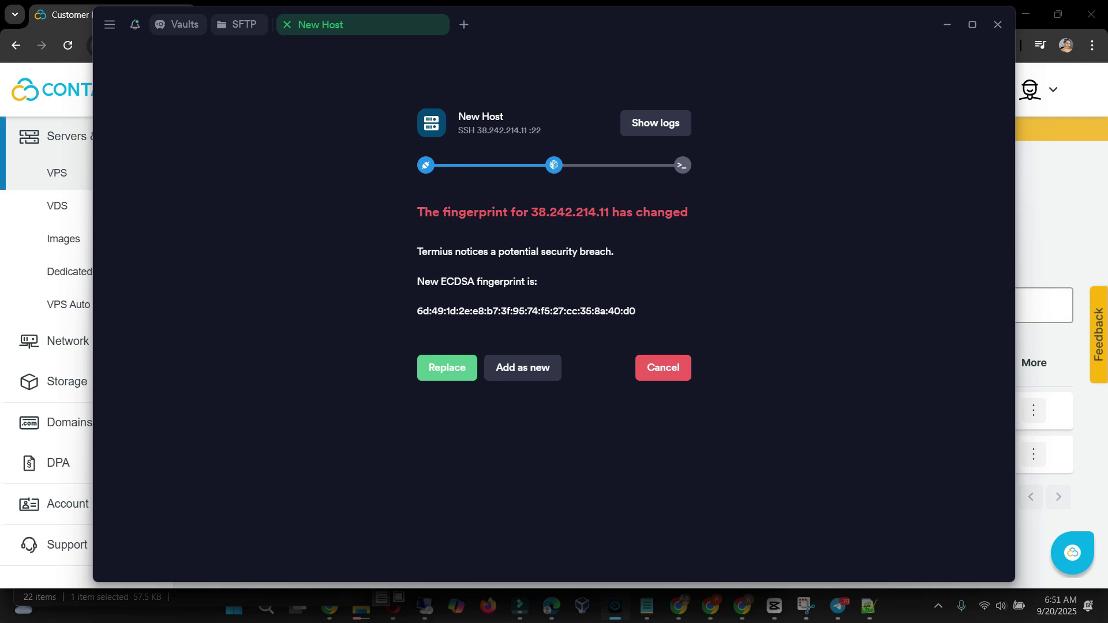
{"action": "key", "text": "Return"}
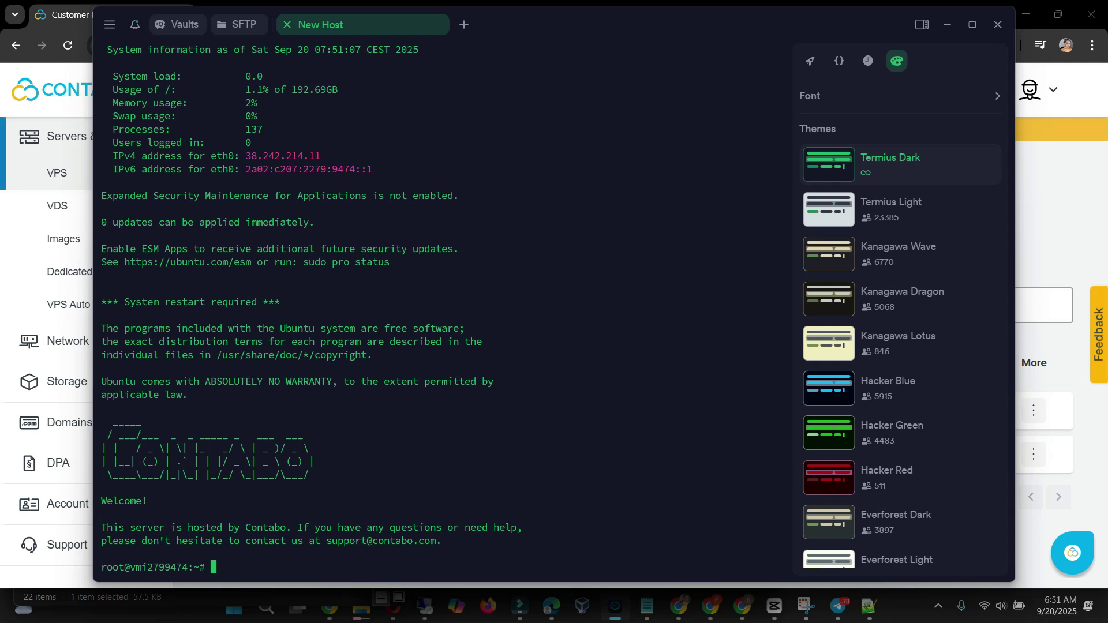
- Switch to the Coolify Docs installation page in the browser and locate the Quick Installation command
{"action": "mouse_move", "coordinate": [711, 606]}
{"action": "left_click", "coordinate": [709, 522]}
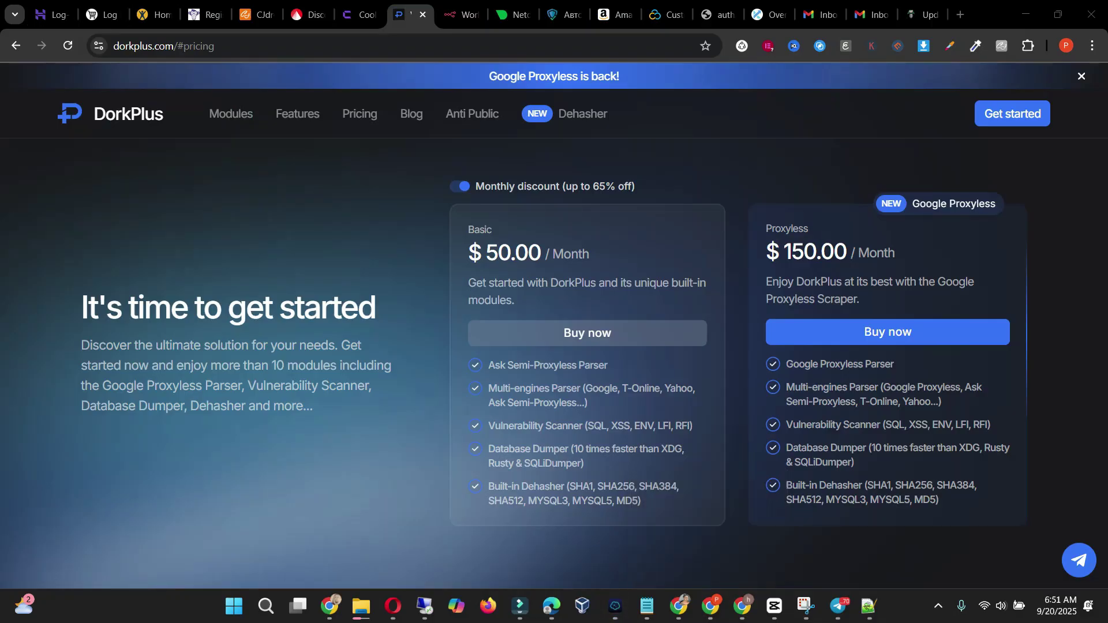
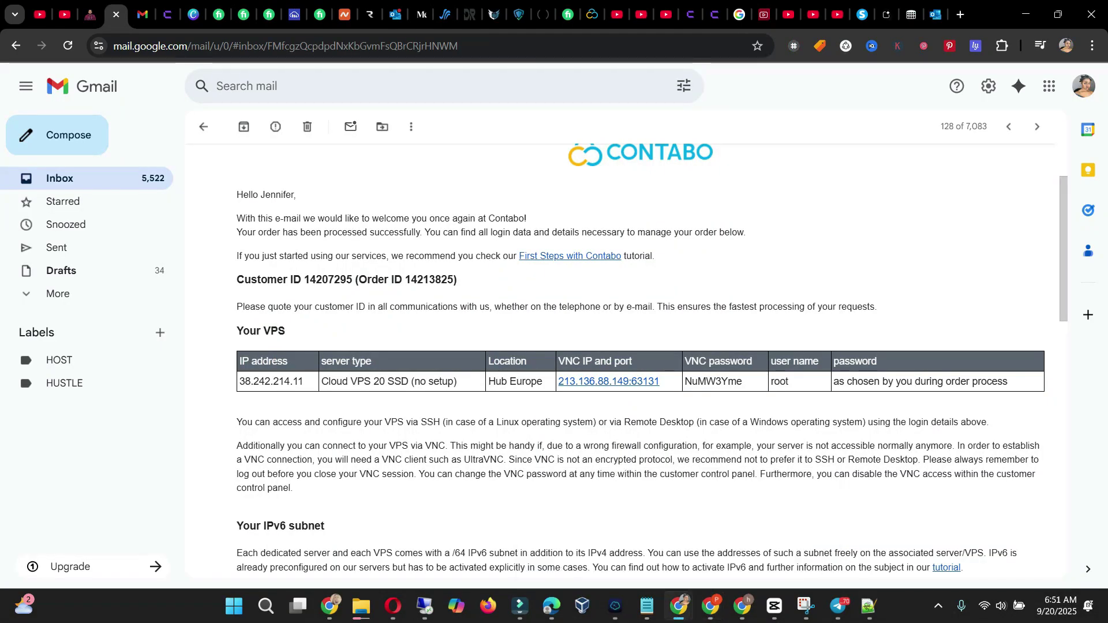
{"action": "mouse_move", "coordinate": [678, 606]}
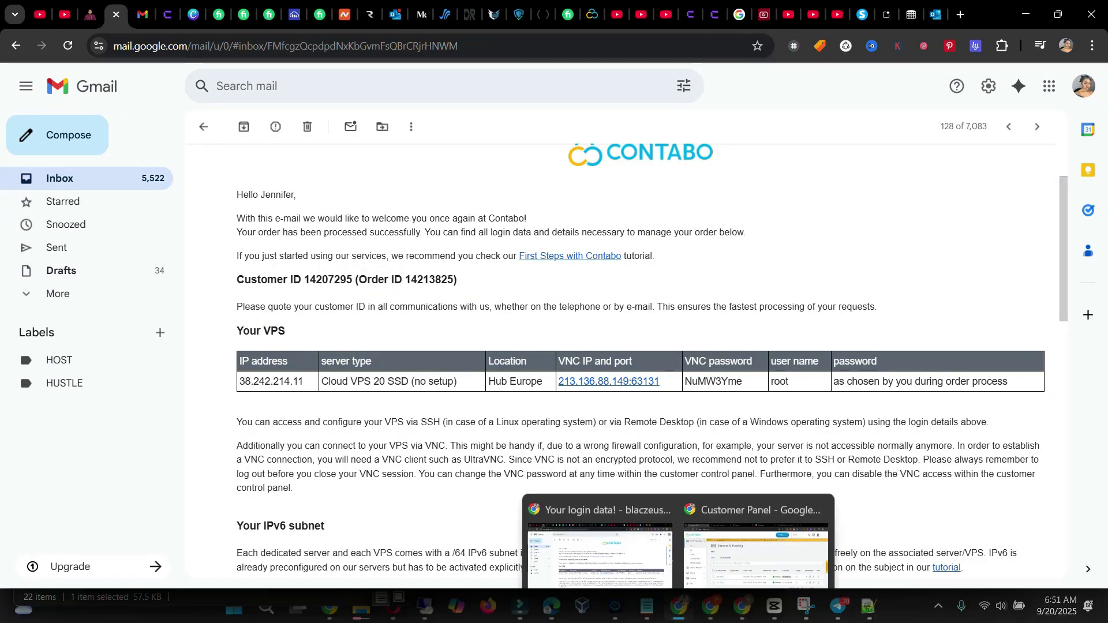
{"action": "left_click", "coordinate": [749, 534]}
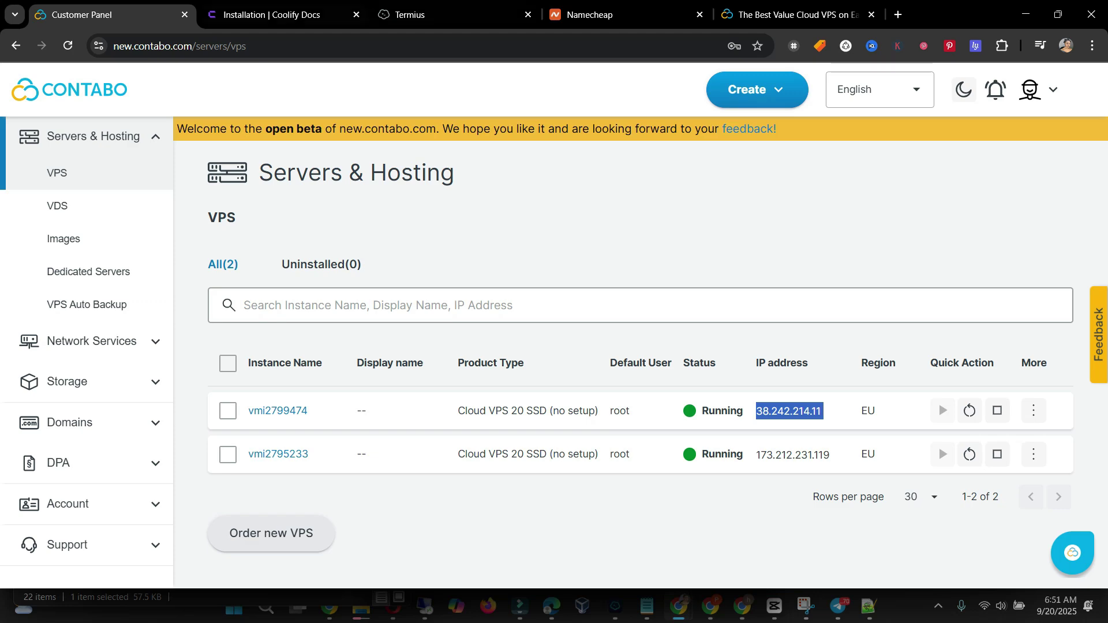
{"action": "left_click", "coordinate": [271, 14]}
{"action": "scroll", "coordinate": [556, 352], "scroll_direction": "down", "scroll_amount": 2}
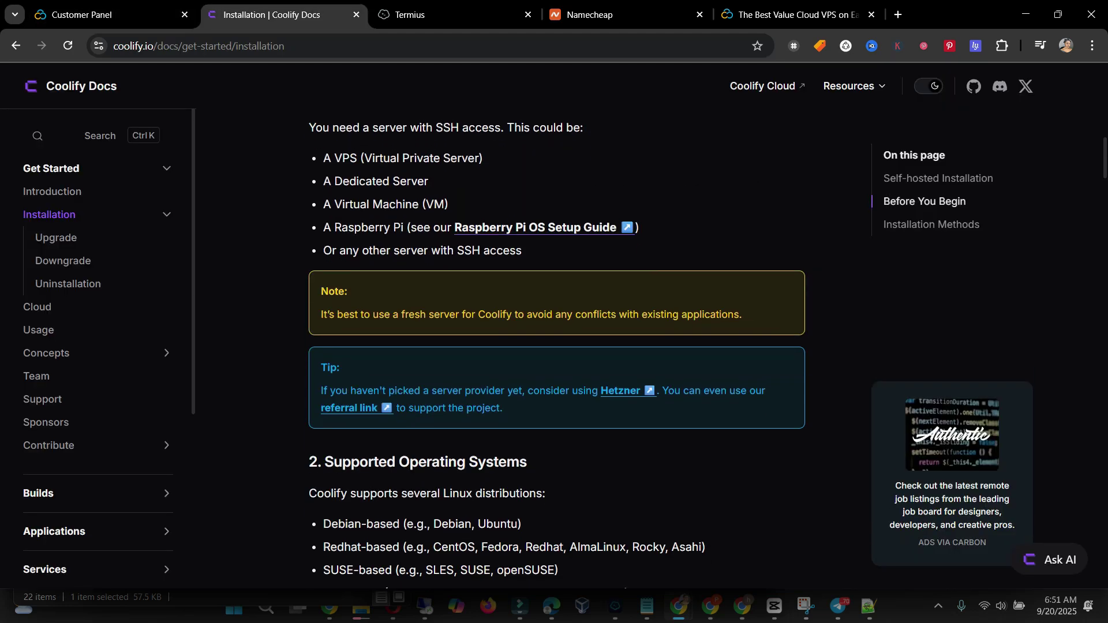
{"action": "scroll", "coordinate": [556, 351], "scroll_direction": "up", "scroll_amount": 3}
{"action": "scroll", "coordinate": [556, 351], "scroll_direction": "up", "scroll_amount": 6}
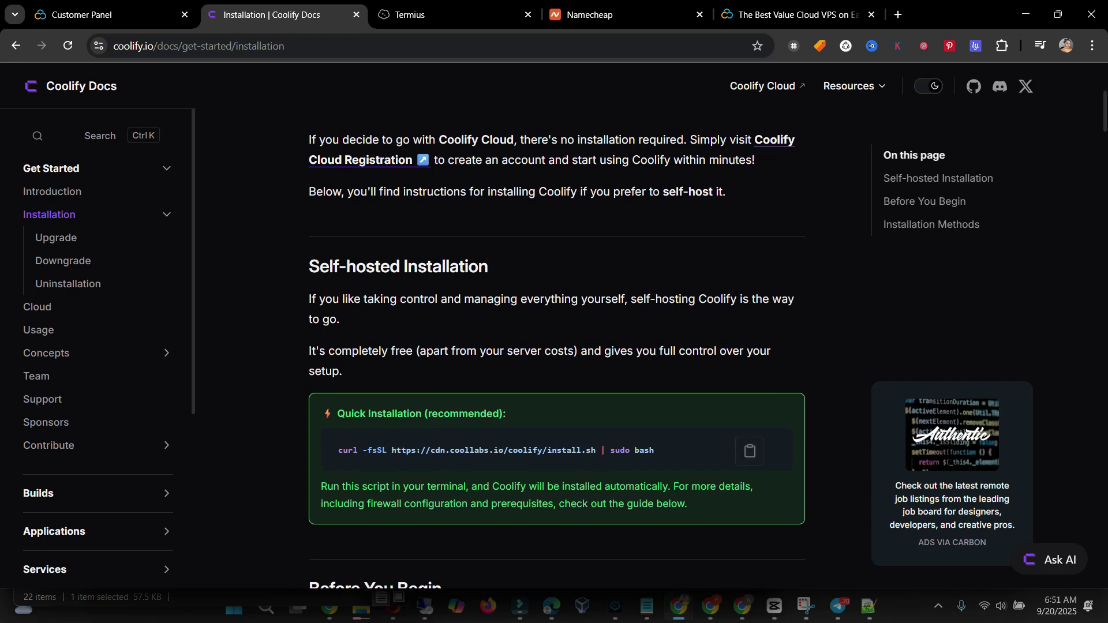
- Copy the Coolify quick installation command and paste it at the server's prompt in Termius
{"action": "left_click", "coordinate": [749, 451]}
{"action": "left_click", "coordinate": [614, 606]}
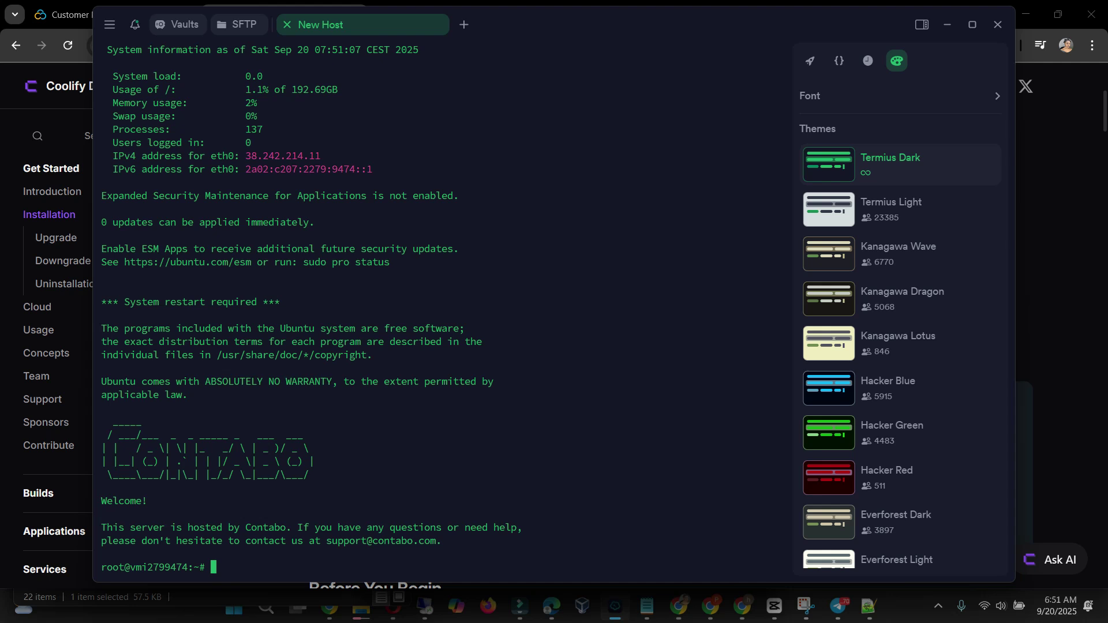
{"action": "key", "text": "ctrl+v"}
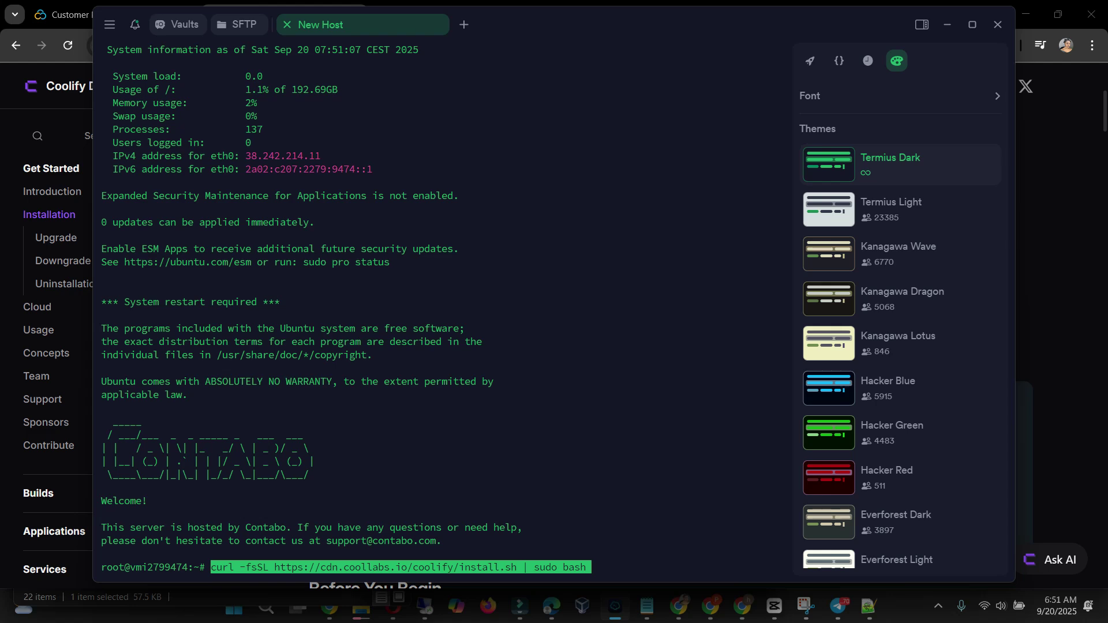
{"action": "key", "text": "Return"}
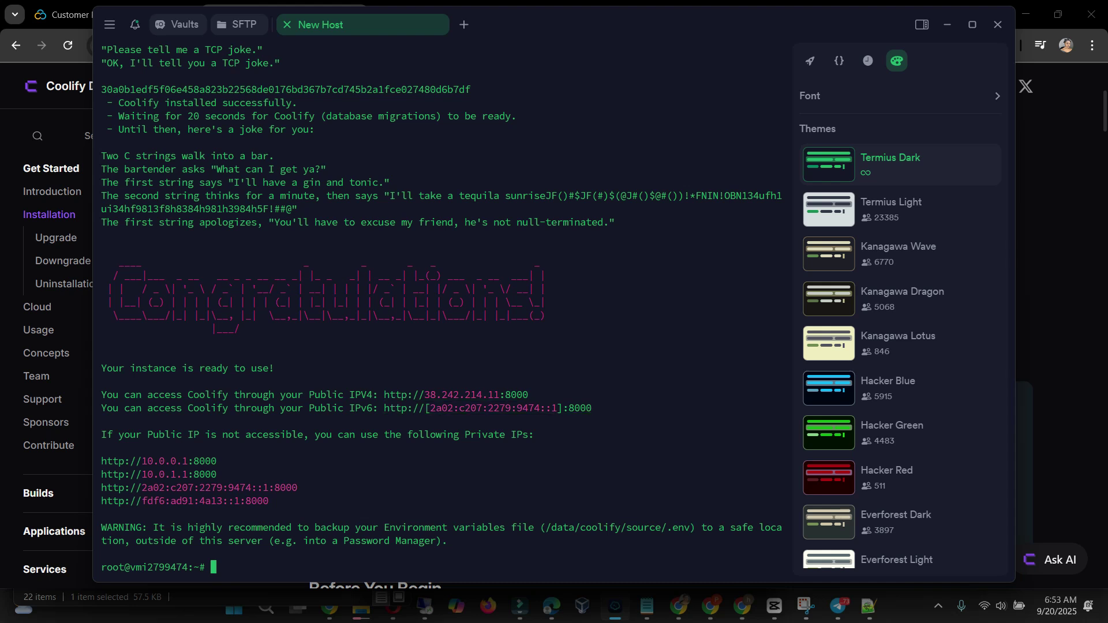
{"action": "left_click_drag", "start_coordinate": [384, 394], "coordinate": [532, 395]}
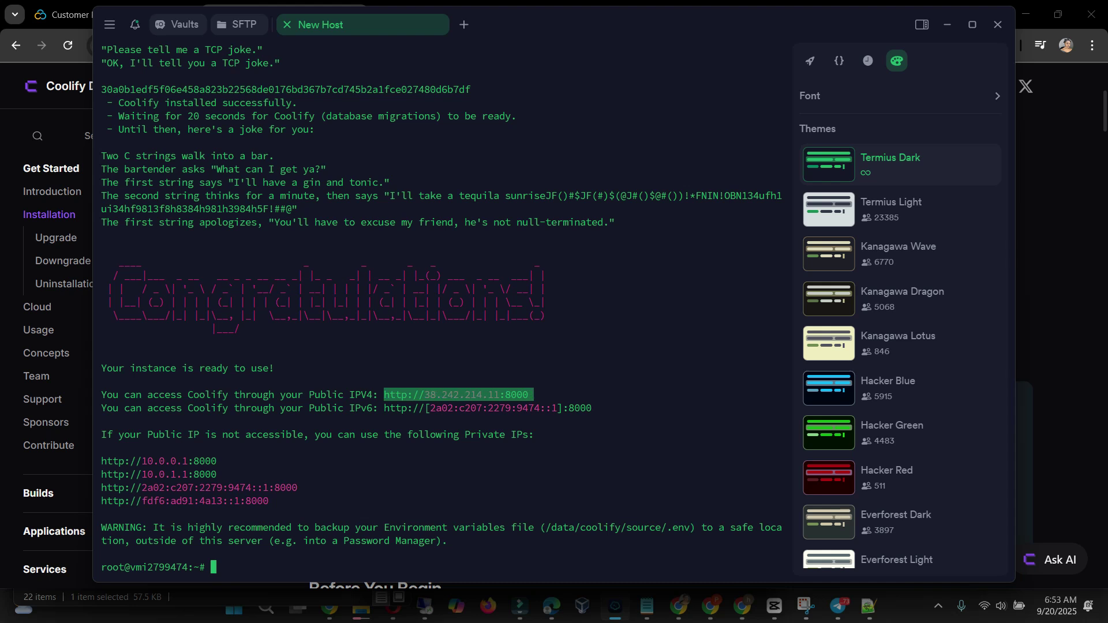
{"action": "right_click", "coordinate": [528, 394]}
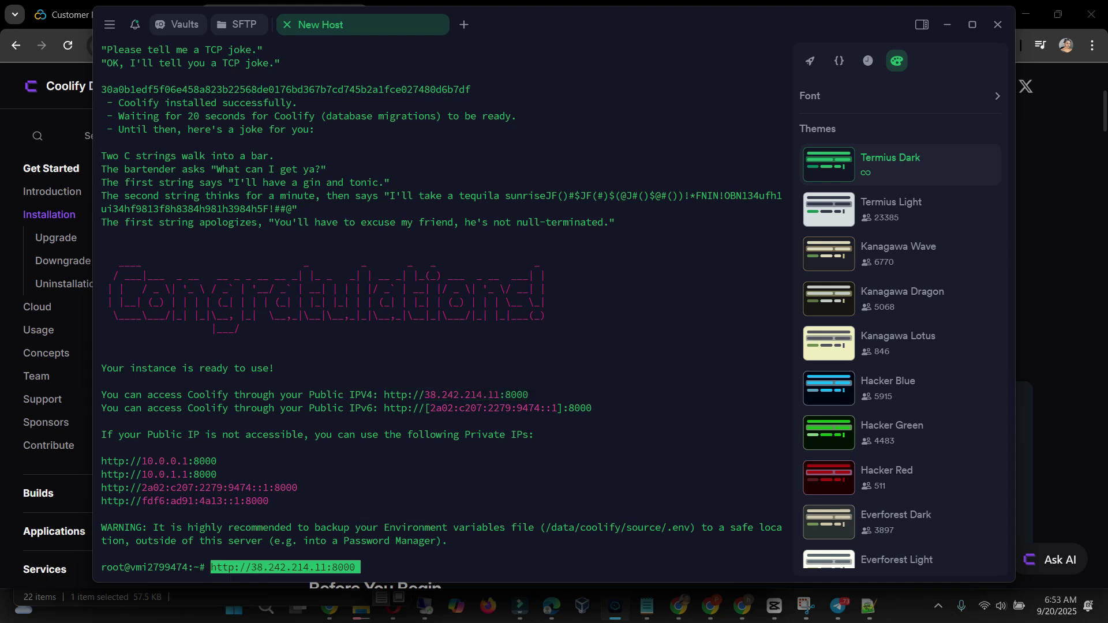
{"action": "left_click_drag", "start_coordinate": [379, 395], "coordinate": [528, 395]}
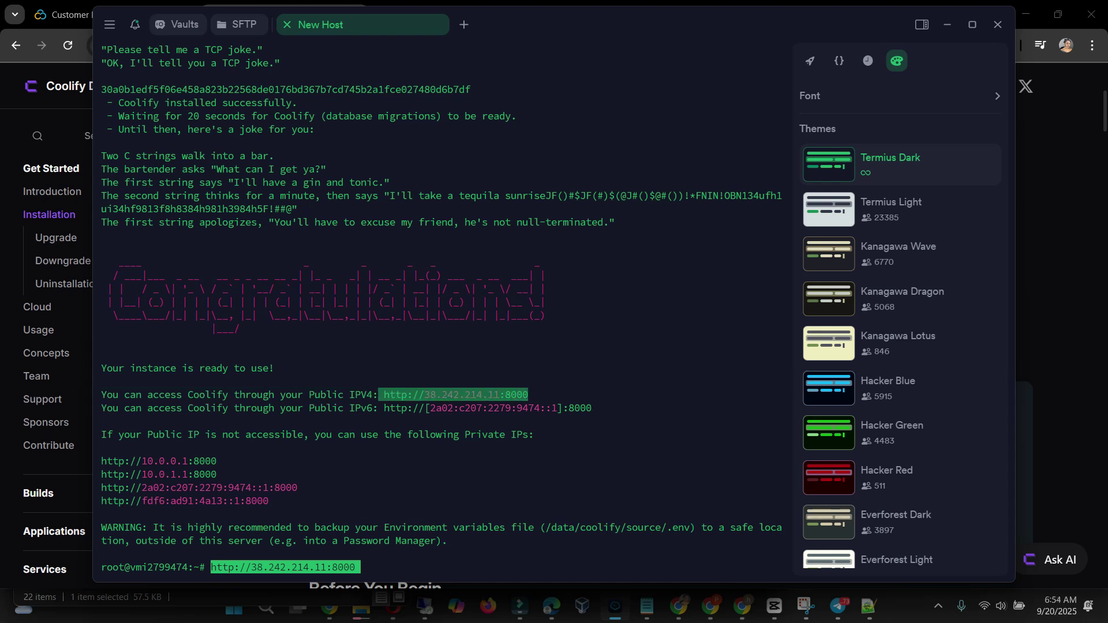
{"action": "key", "text": "ctrl+c"}
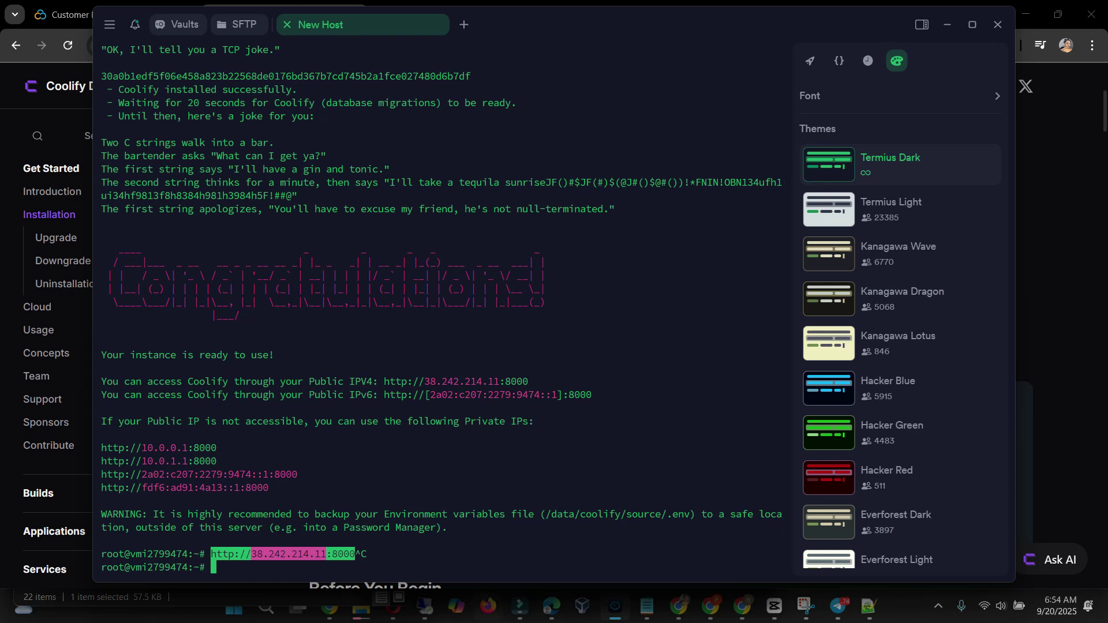
{"action": "mouse_move", "coordinate": [678, 606]}
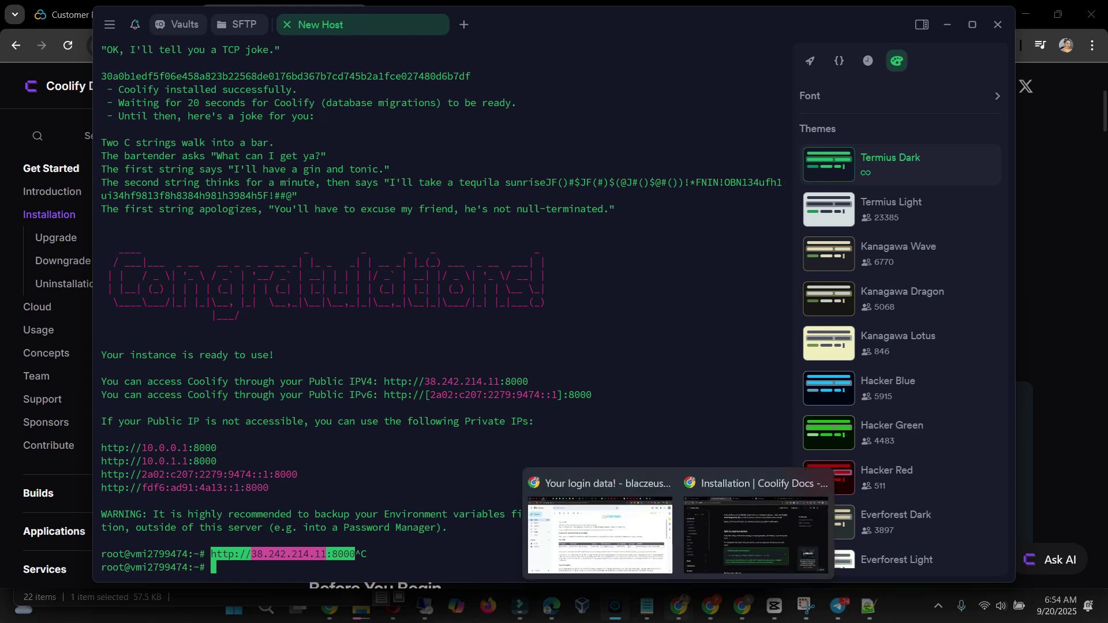
{"action": "mouse_move", "coordinate": [756, 531]}
{"action": "right_click", "coordinate": [719, 549]}
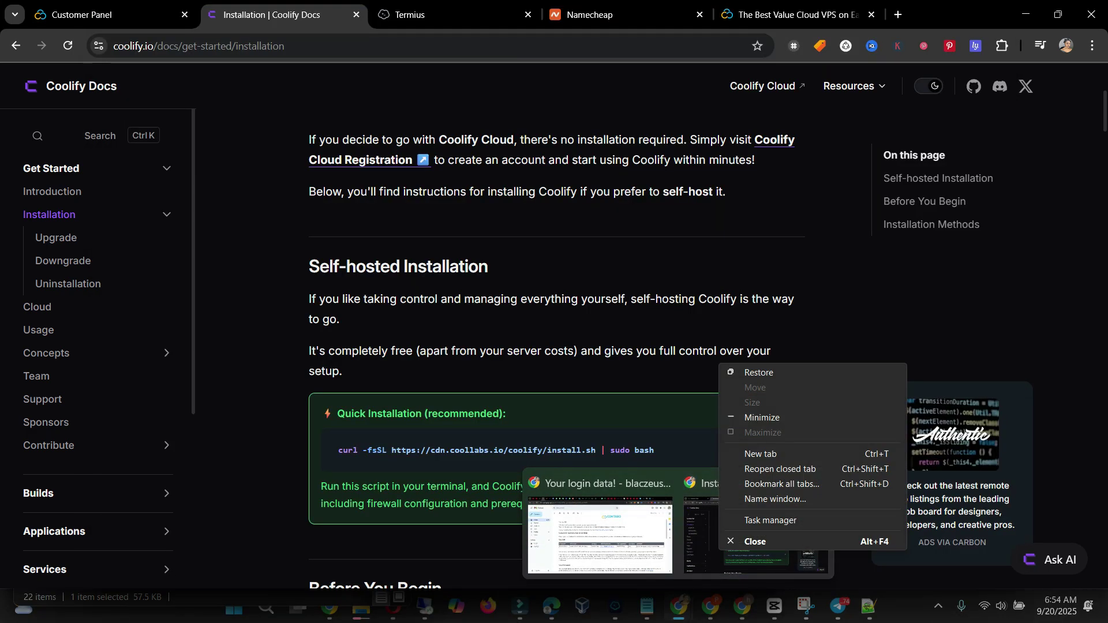
{"action": "left_click", "coordinate": [897, 14]}
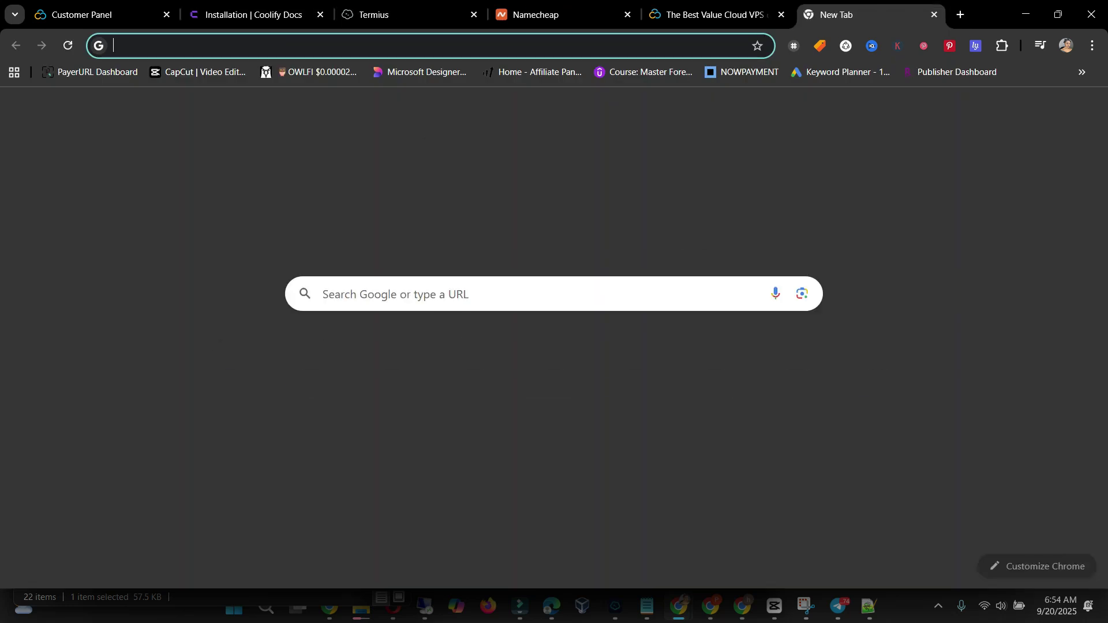
{"action": "key", "text": "ctrl+v"}
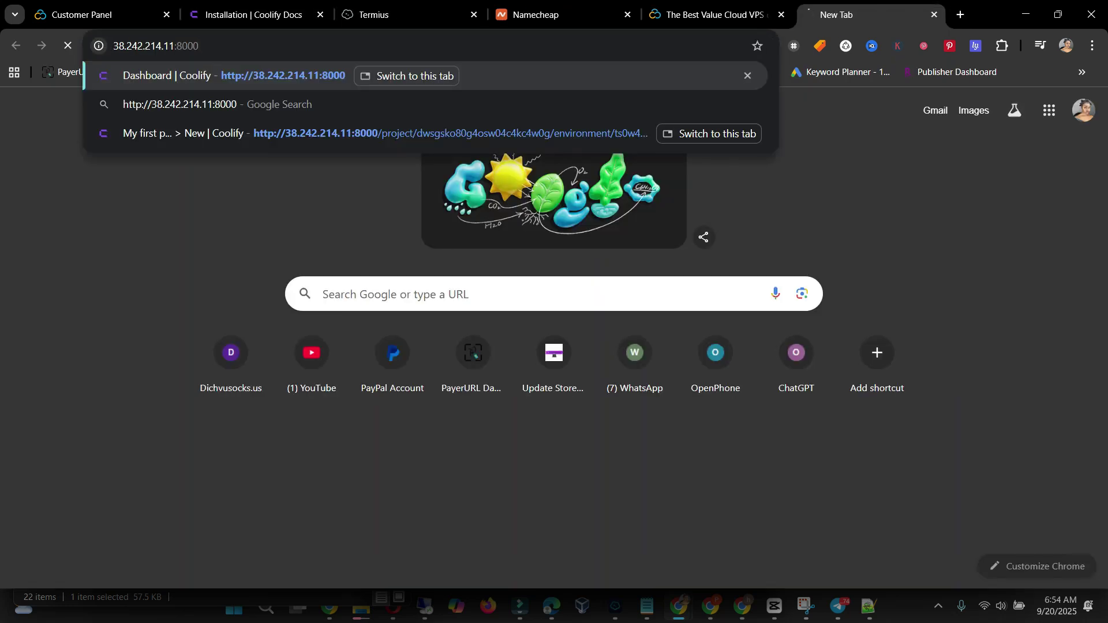
{"action": "key", "text": "Return"}
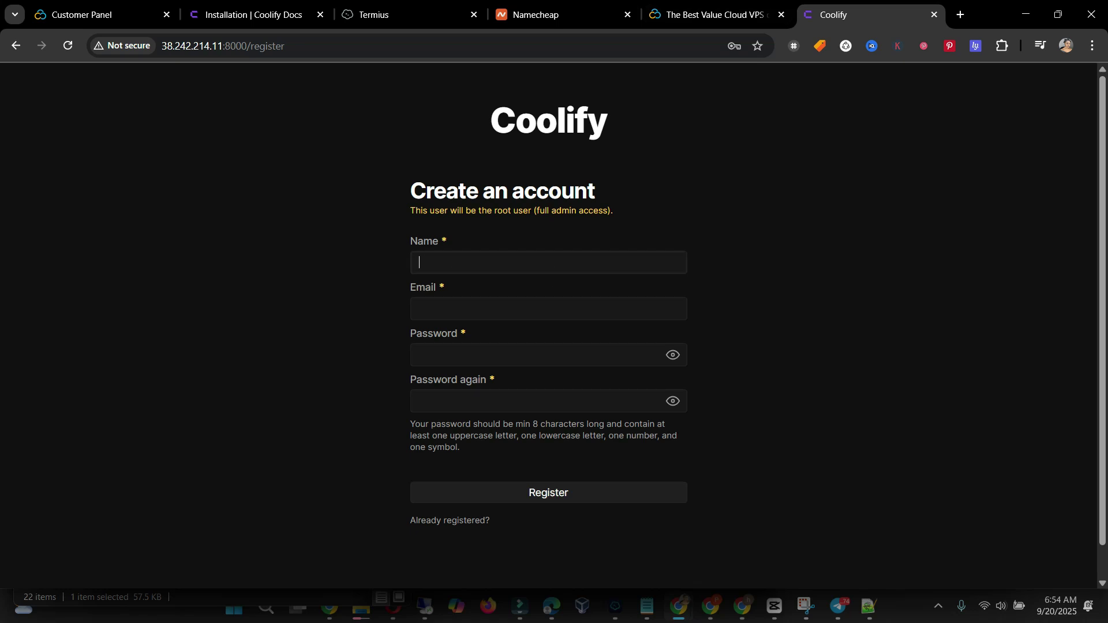
- Enter the root user's name in the Coolify registration form and fill in the saved e-mail and password
{"action": "type", "text": "LatinMan"}
{"action": "key", "text": "Down"}
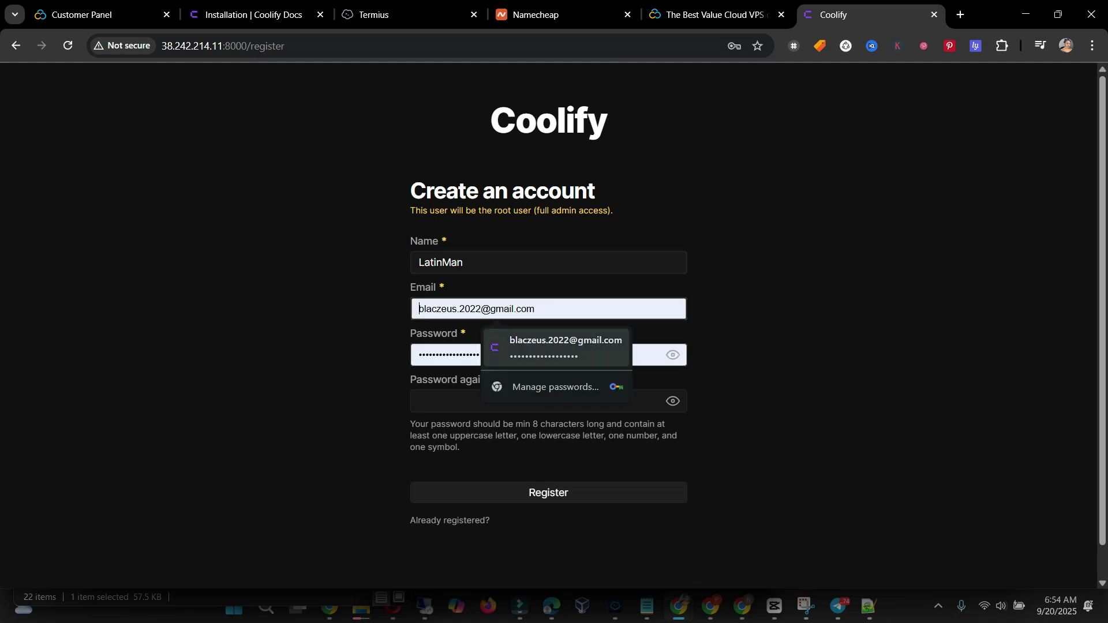
{"action": "key", "text": "Return"}
{"action": "key", "text": "Tab"}
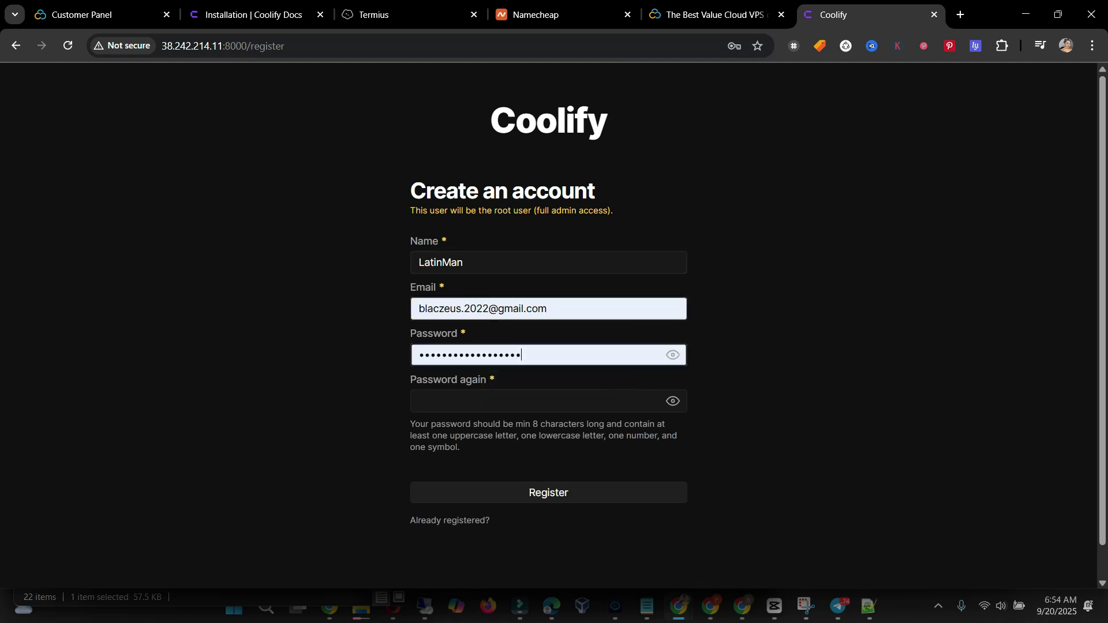
- Enter the account password, repeat it in the confirmation field and register the Coolify root user
{"action": "type", "text": "***"}
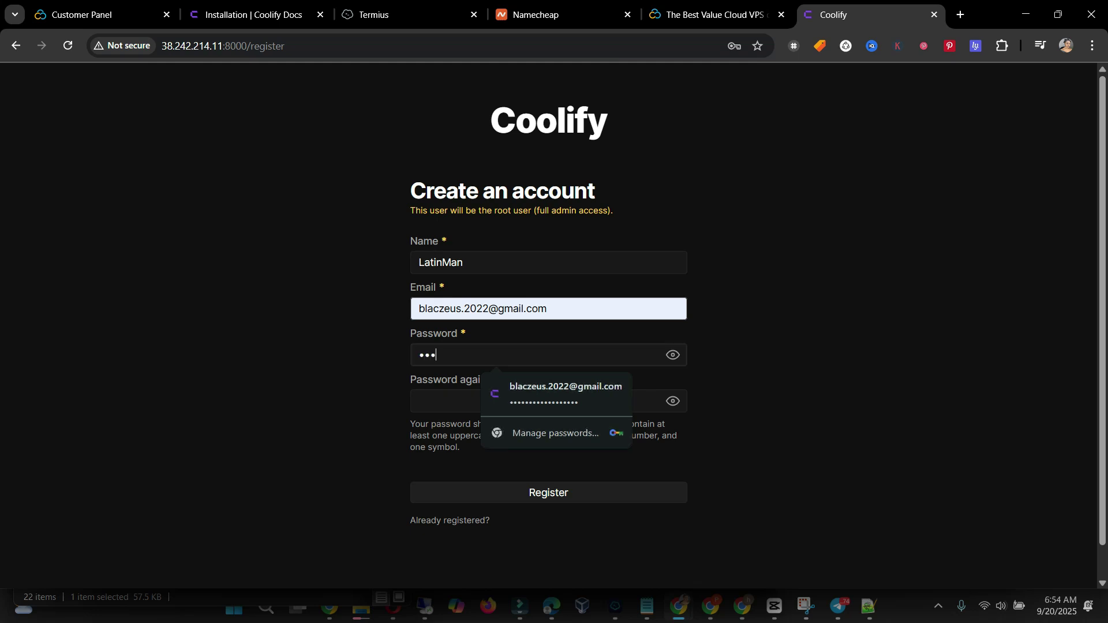
{"action": "type", "text": "*******"}
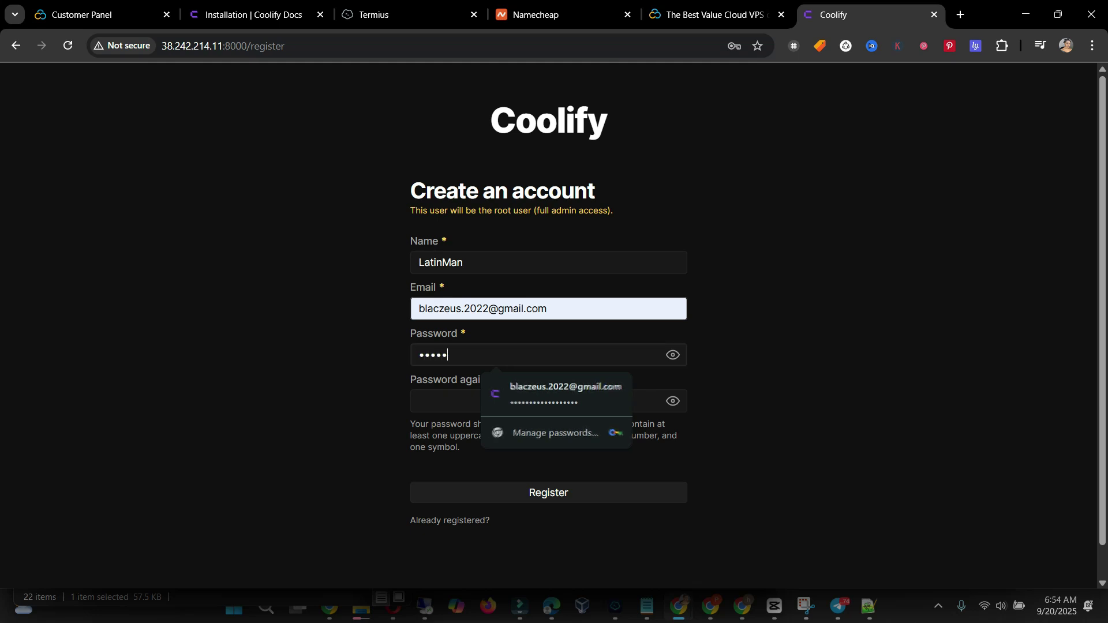
{"action": "type", "text": "********"}
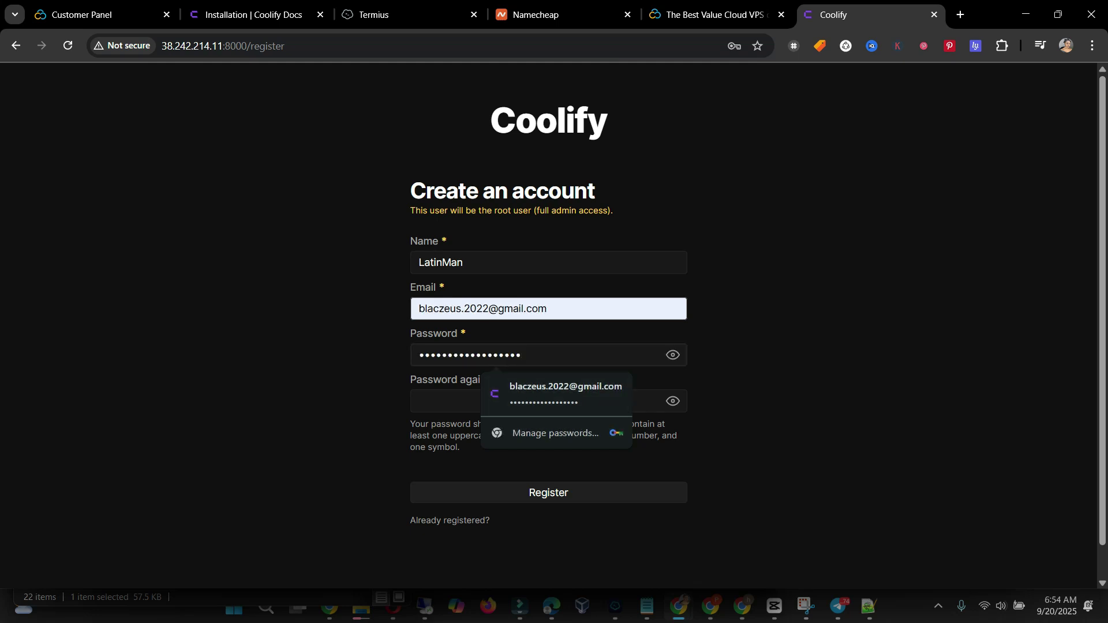
{"action": "left_click", "coordinate": [444, 401]}
{"action": "type", "text": "******"}
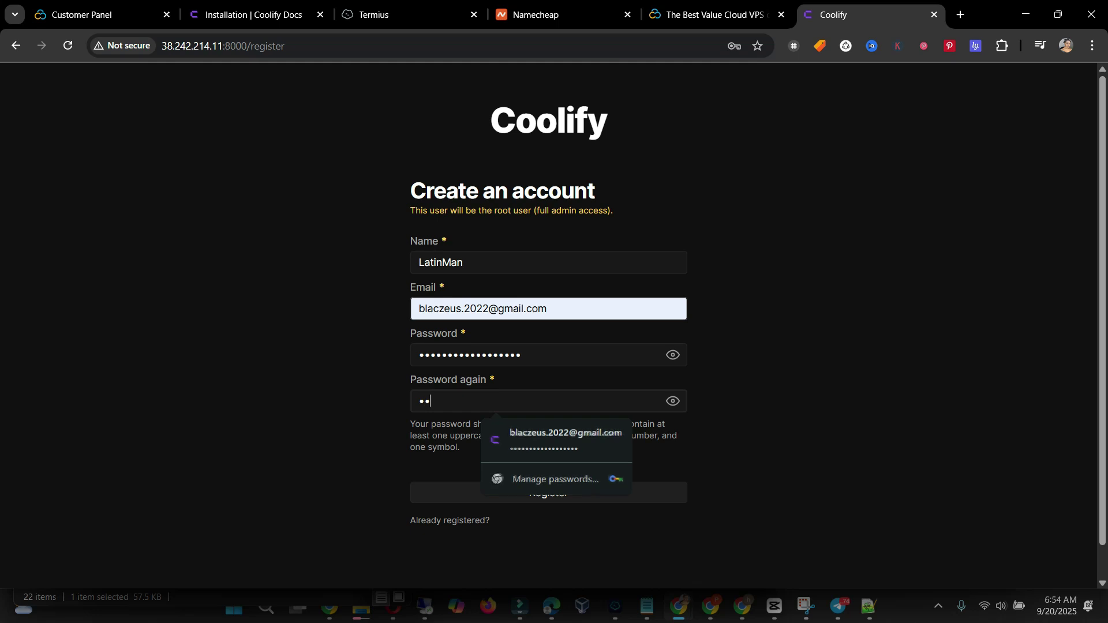
{"action": "type", "text": "************"}
{"action": "key", "text": "Escape"}
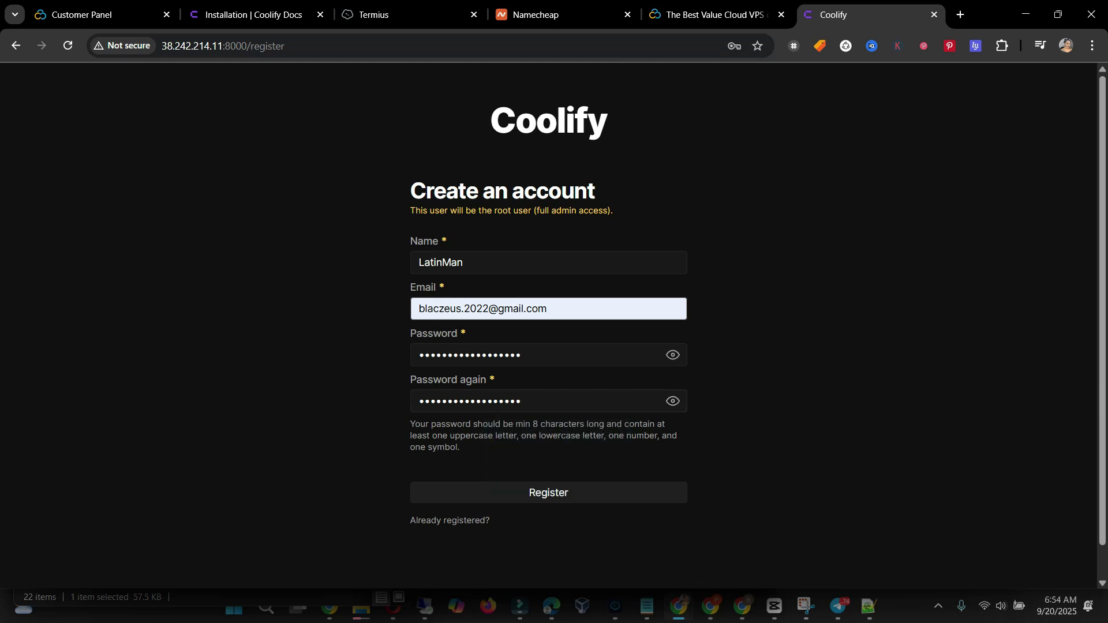
{"action": "left_click", "coordinate": [548, 492]}
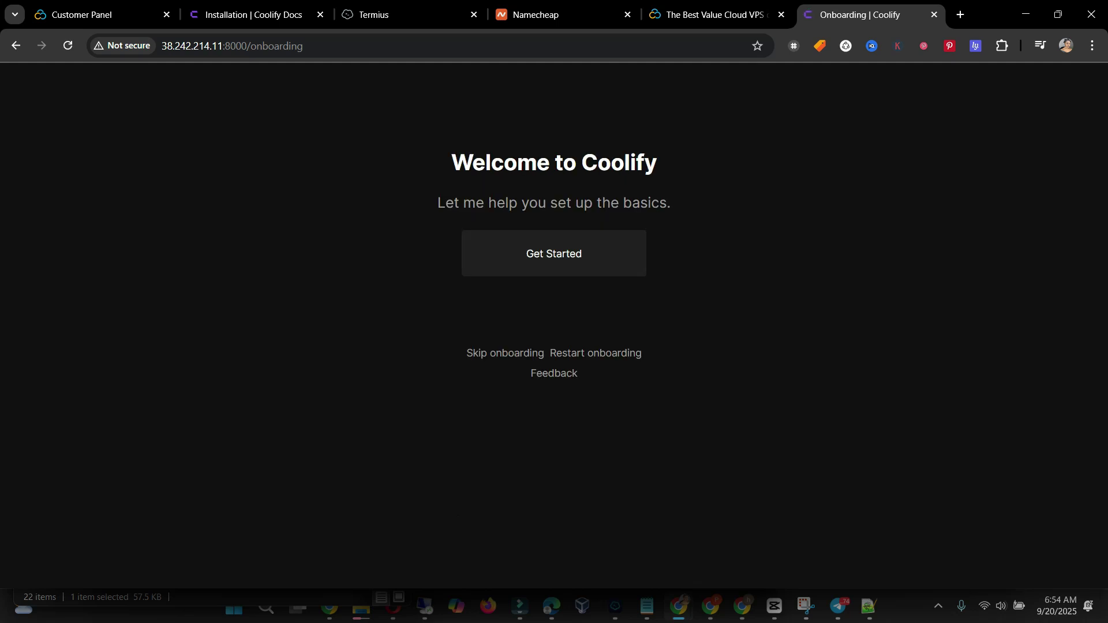
- Complete the Coolify onboarding with Localhost as the server and a new project, continuing to the new resource page
{"action": "left_click", "coordinate": [554, 253]}
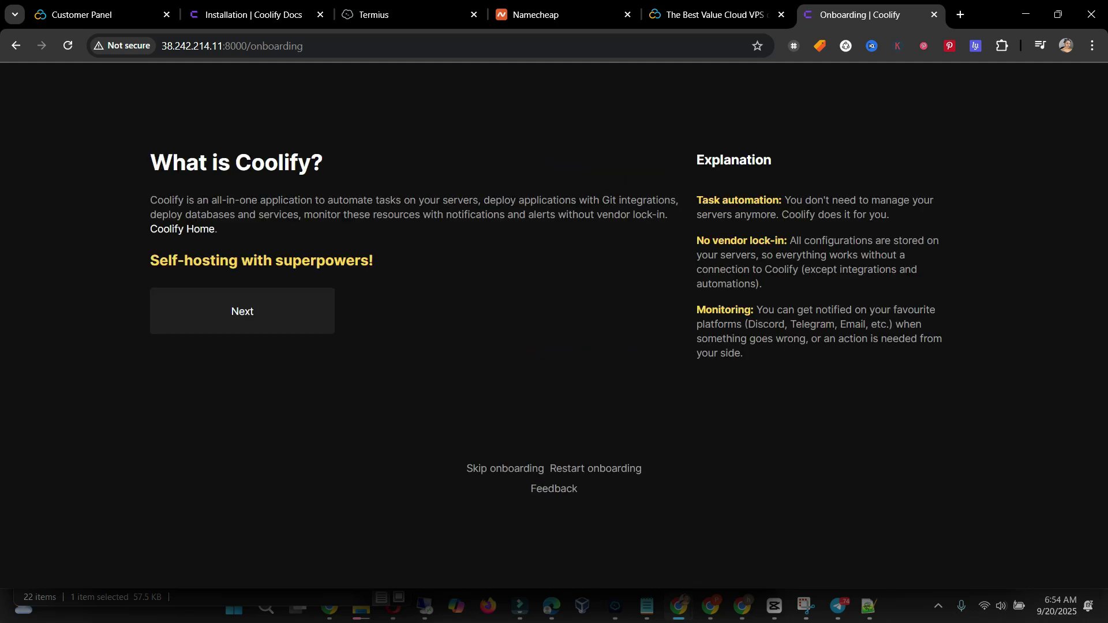
{"action": "left_click", "coordinate": [243, 311]}
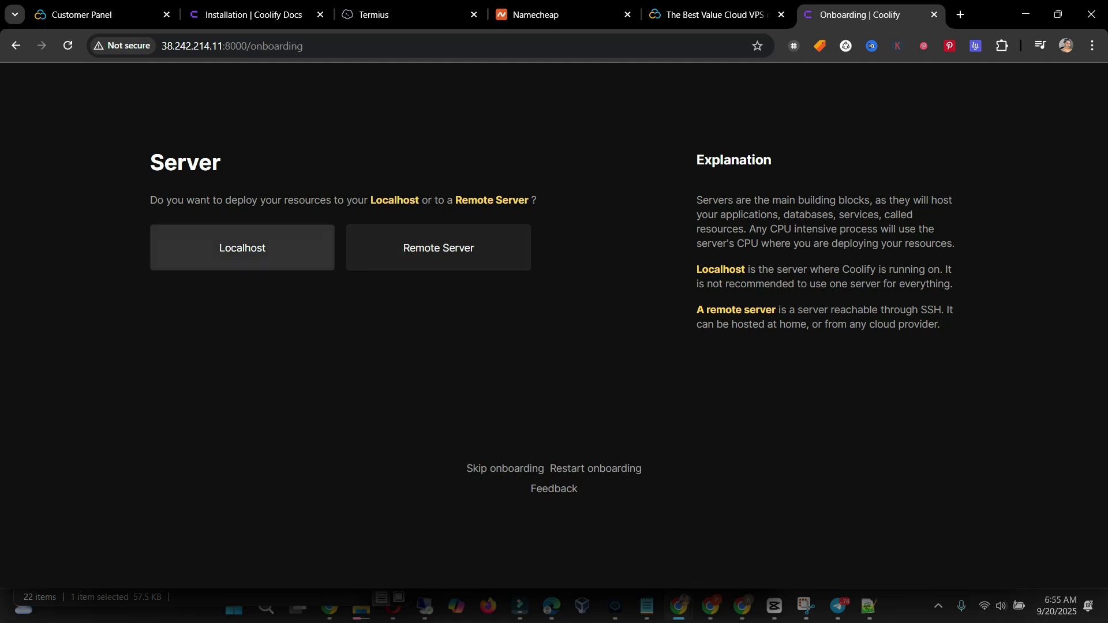
{"action": "left_click", "coordinate": [242, 248]}
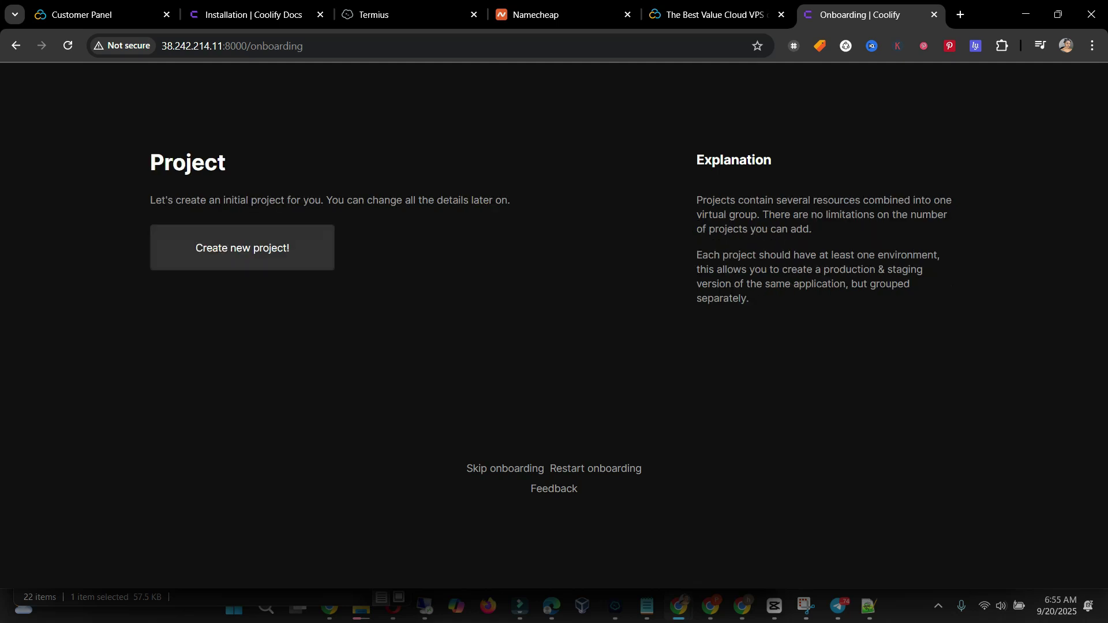
{"action": "left_click", "coordinate": [243, 248]}
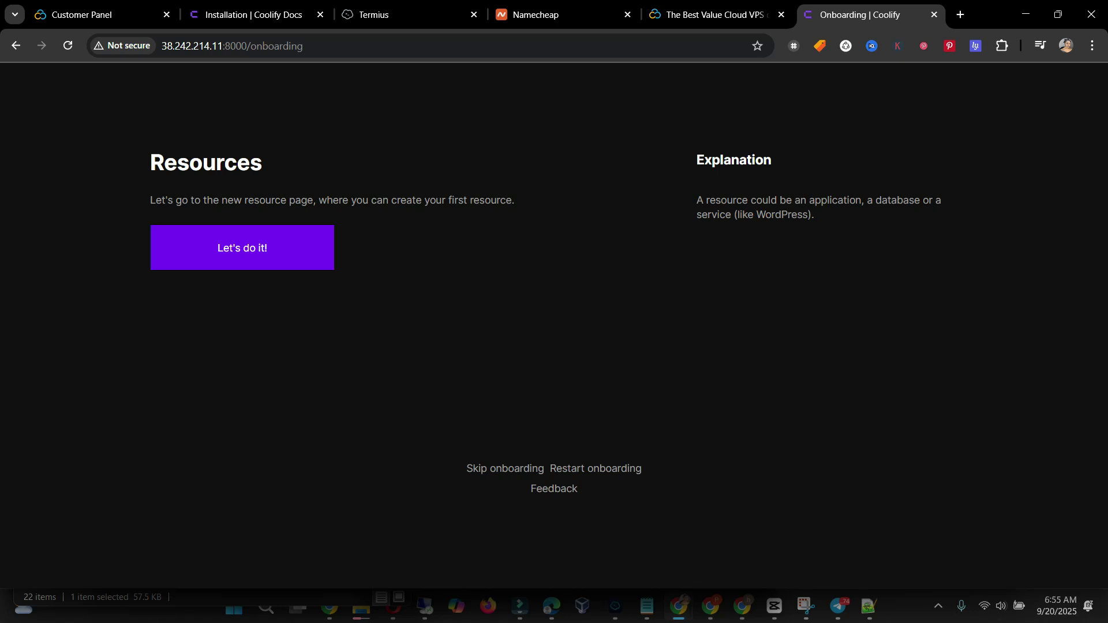
{"action": "left_click", "coordinate": [242, 248]}
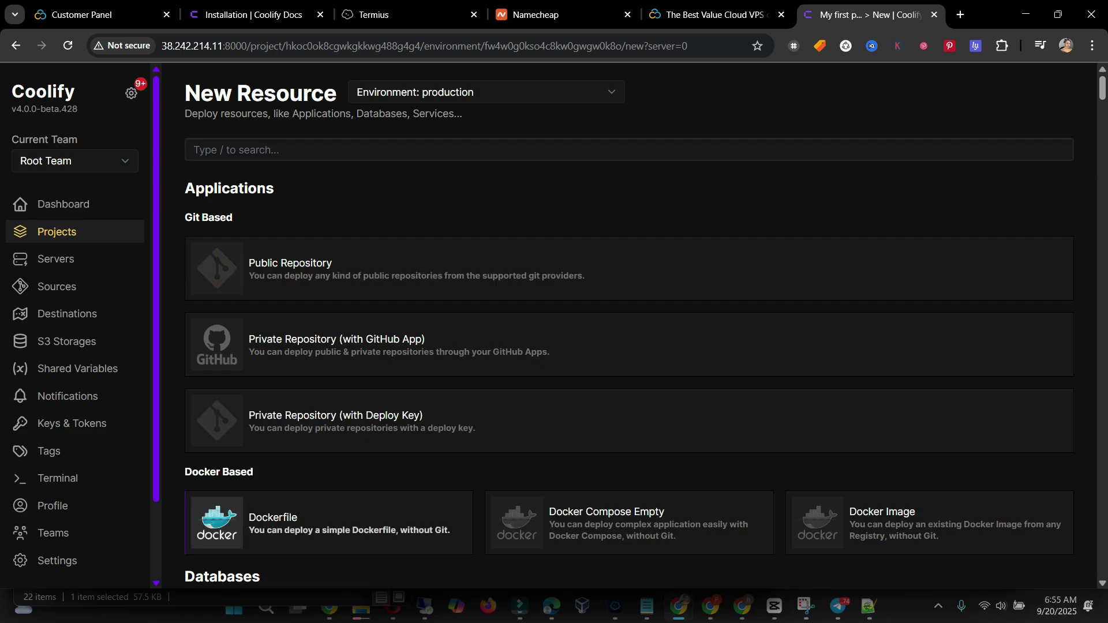
- Search the resources for "word", add the Wordpress With Mariadb service and view its WordPress domain setting
{"action": "scroll", "coordinate": [404, 416], "scroll_direction": "down", "scroll_amount": 20}
{"action": "scroll", "coordinate": [629, 324], "scroll_direction": "down", "scroll_amount": 20}
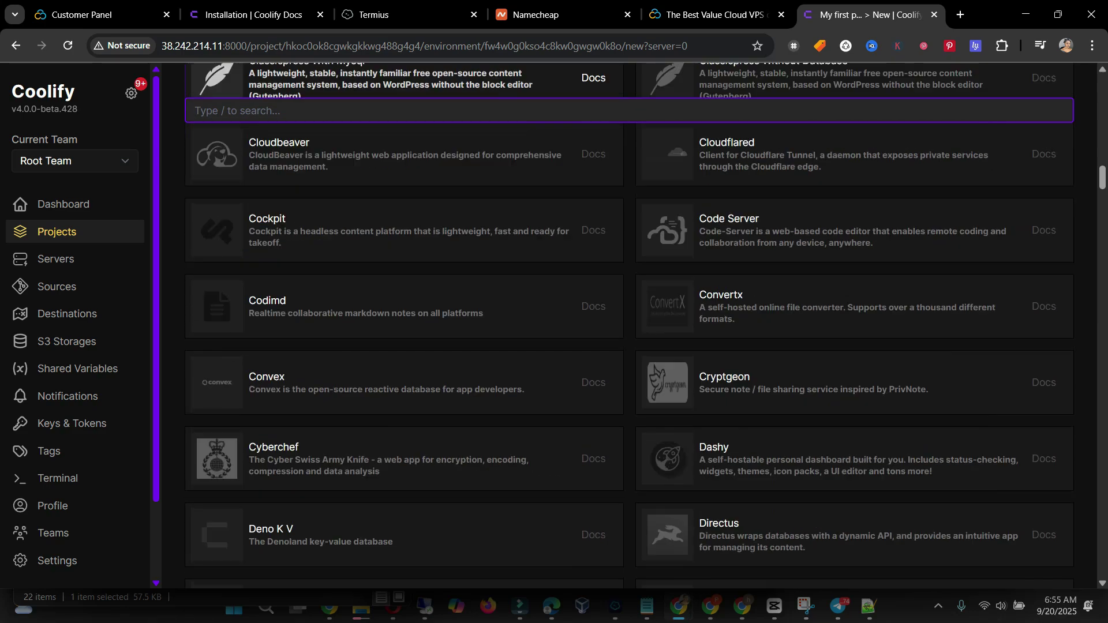
{"action": "type", "text": "w"}
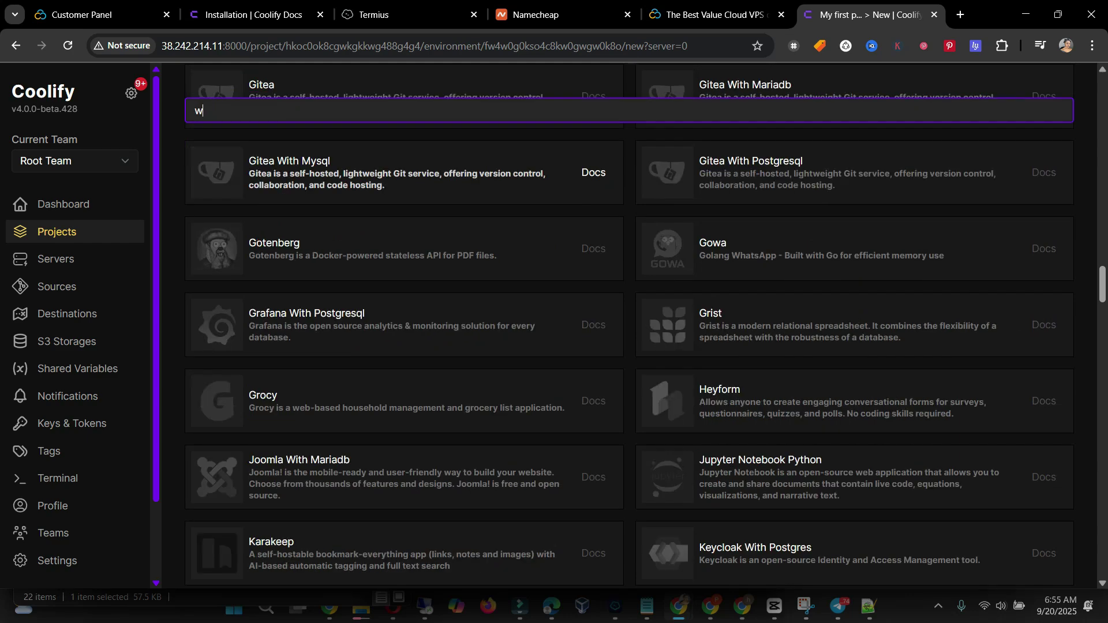
{"action": "type", "text": "ord"}
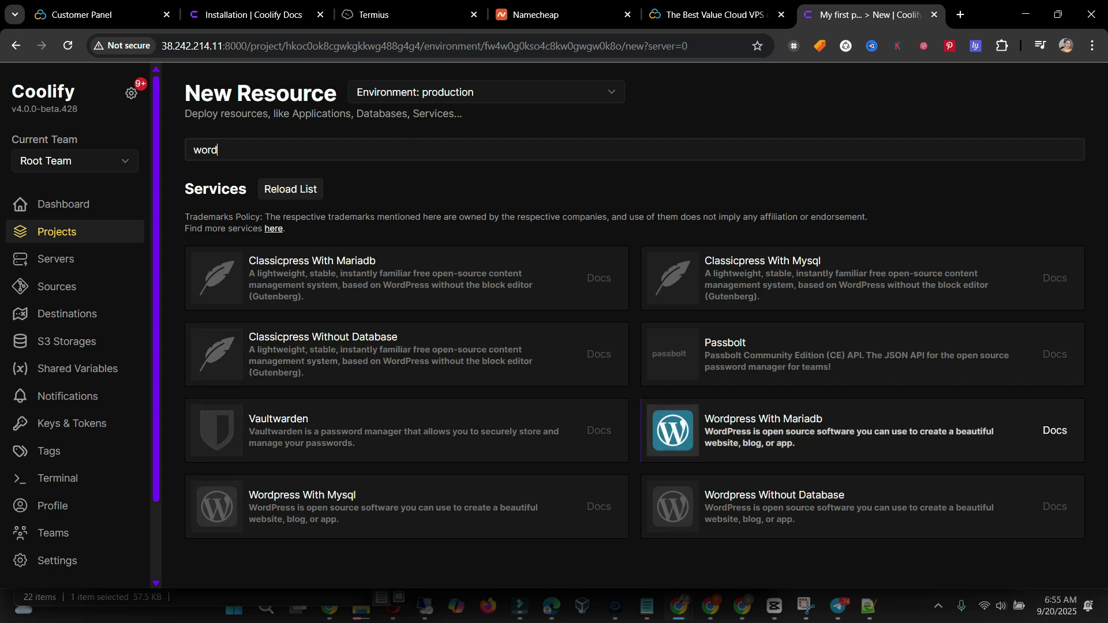
{"action": "left_click", "coordinate": [854, 430]}
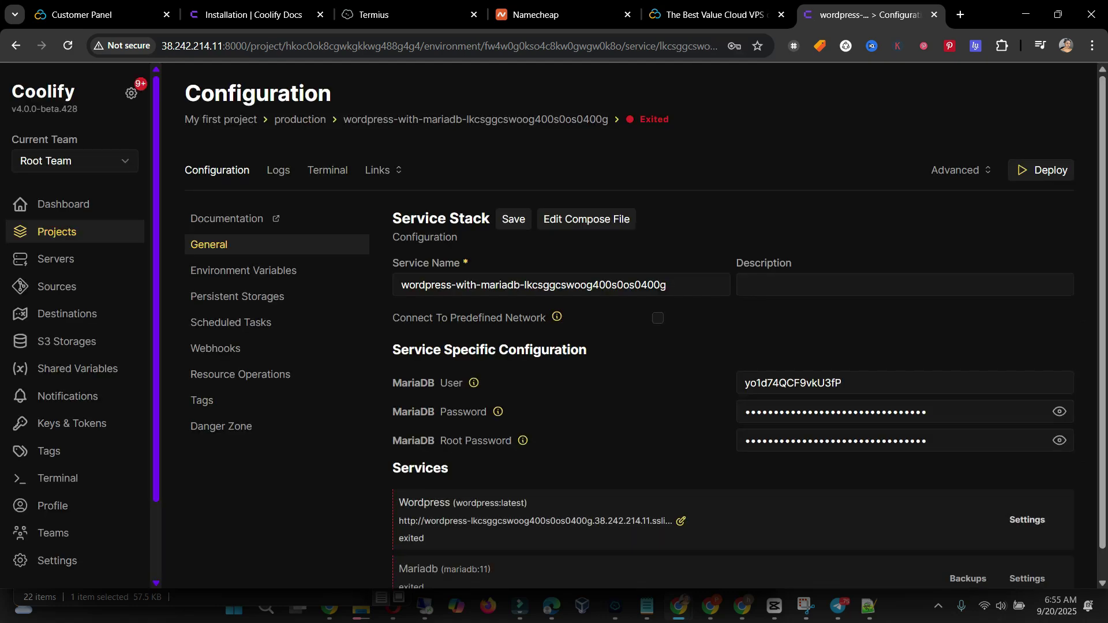
{"action": "left_click", "coordinate": [681, 521]}
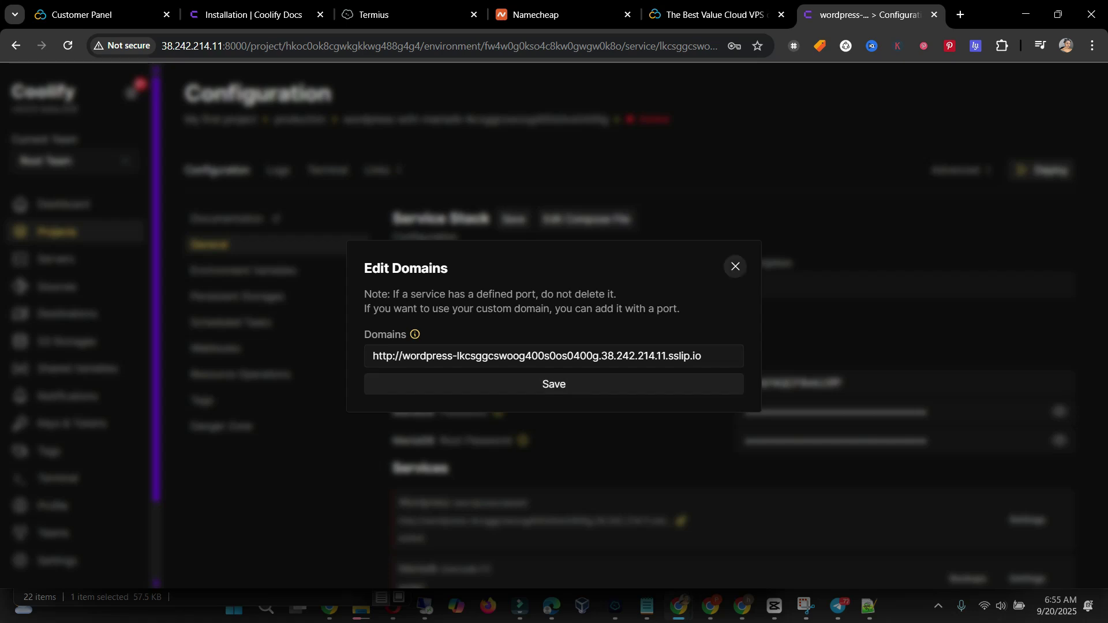
{"action": "left_click", "coordinate": [735, 266]}
- Switch to Namecheap and open the Advanced DNS records of the domain updteem.online from the account dashboard
{"action": "left_click", "coordinate": [535, 15]}
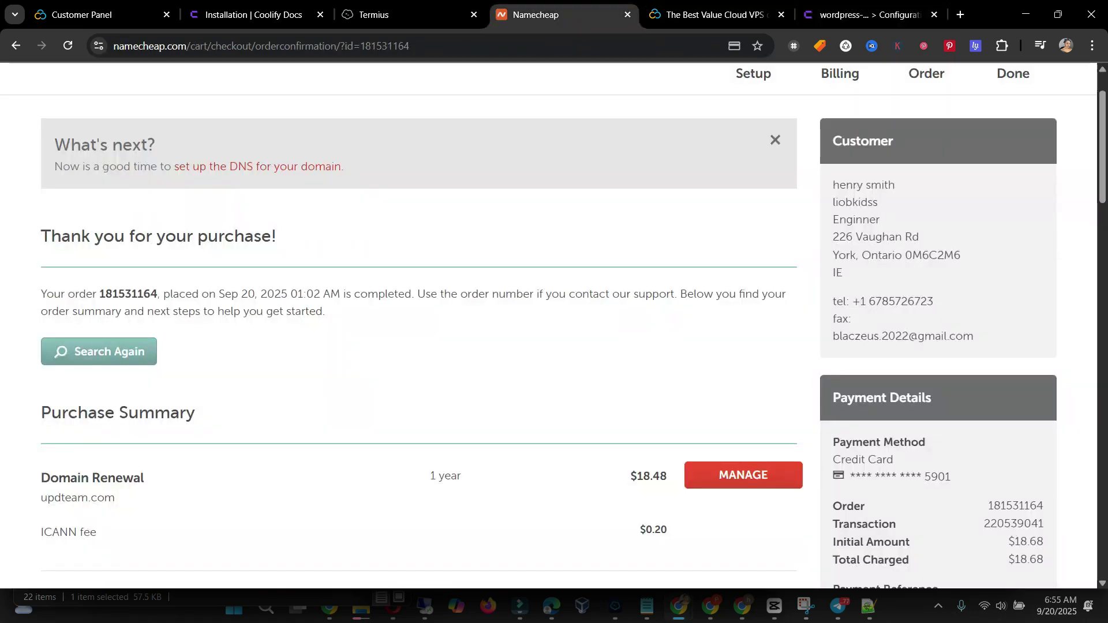
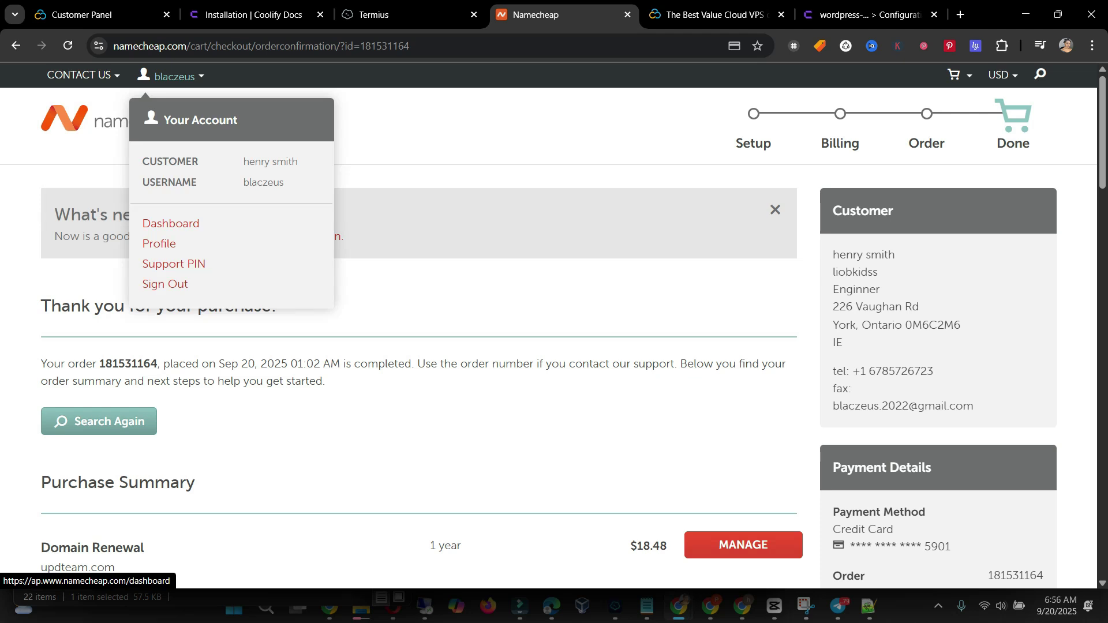
{"action": "left_click", "coordinate": [171, 224]}
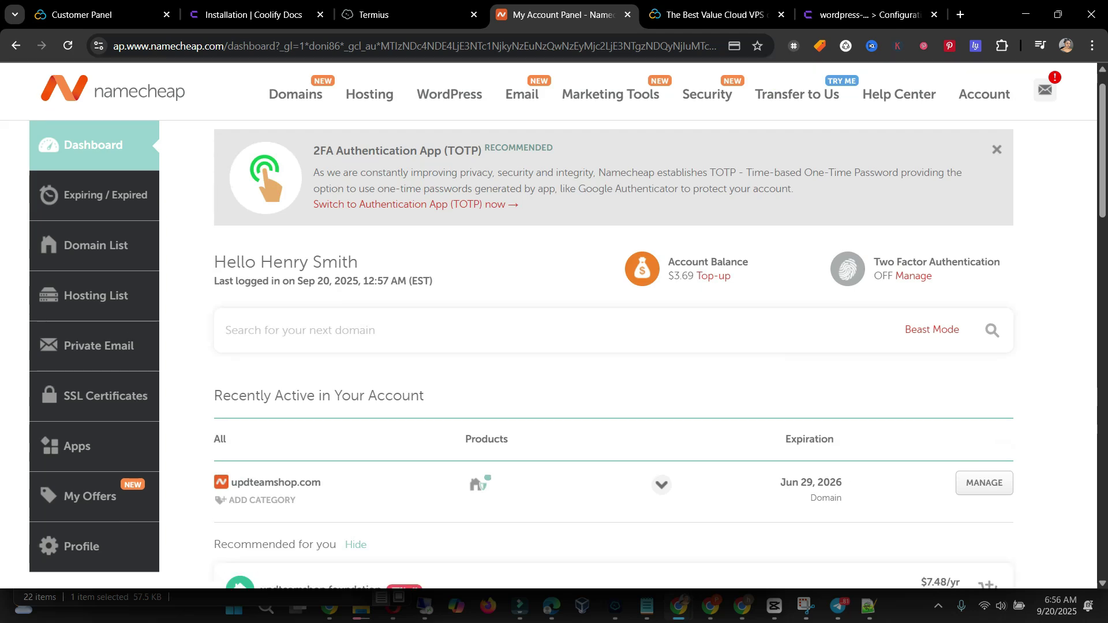
{"action": "scroll", "coordinate": [320, 450], "scroll_direction": "down", "scroll_amount": 6}
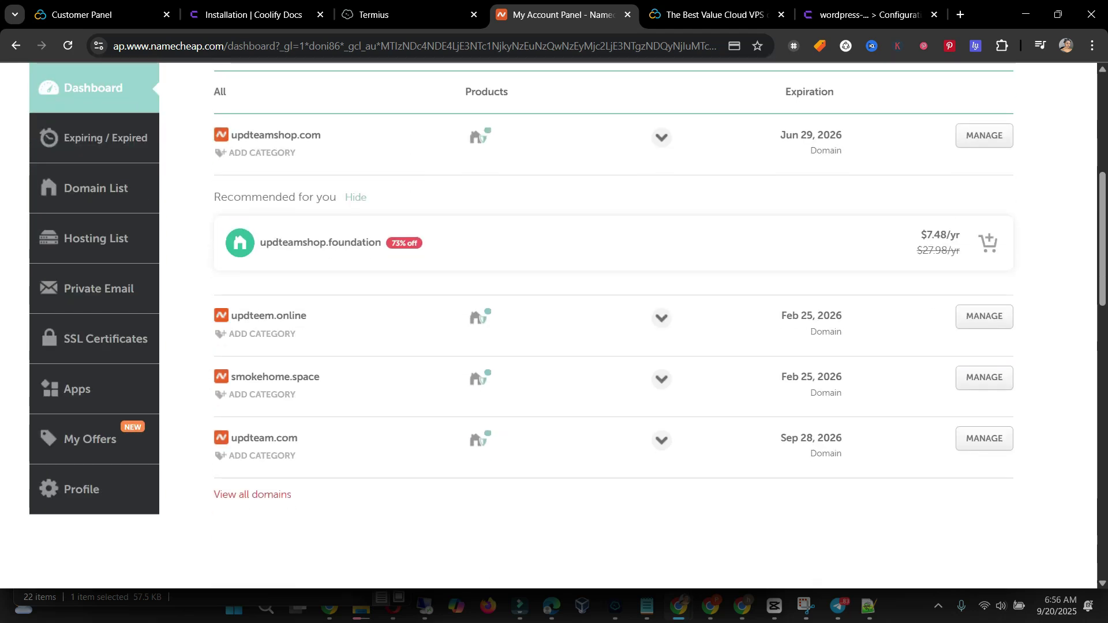
{"action": "mouse_move", "coordinate": [478, 318]}
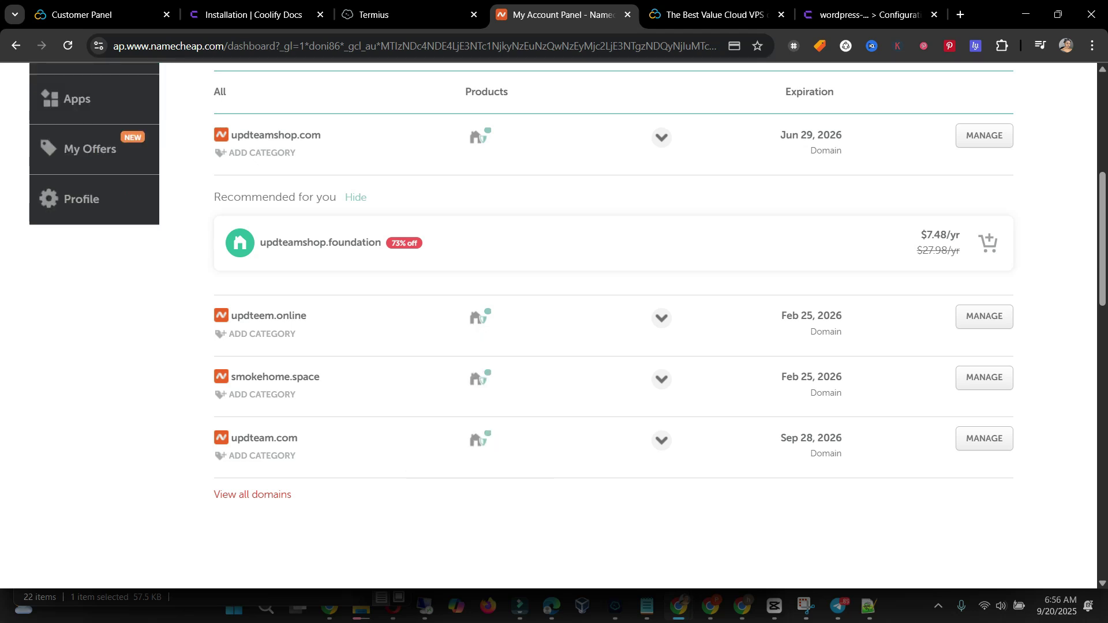
{"action": "left_click", "coordinate": [985, 317]}
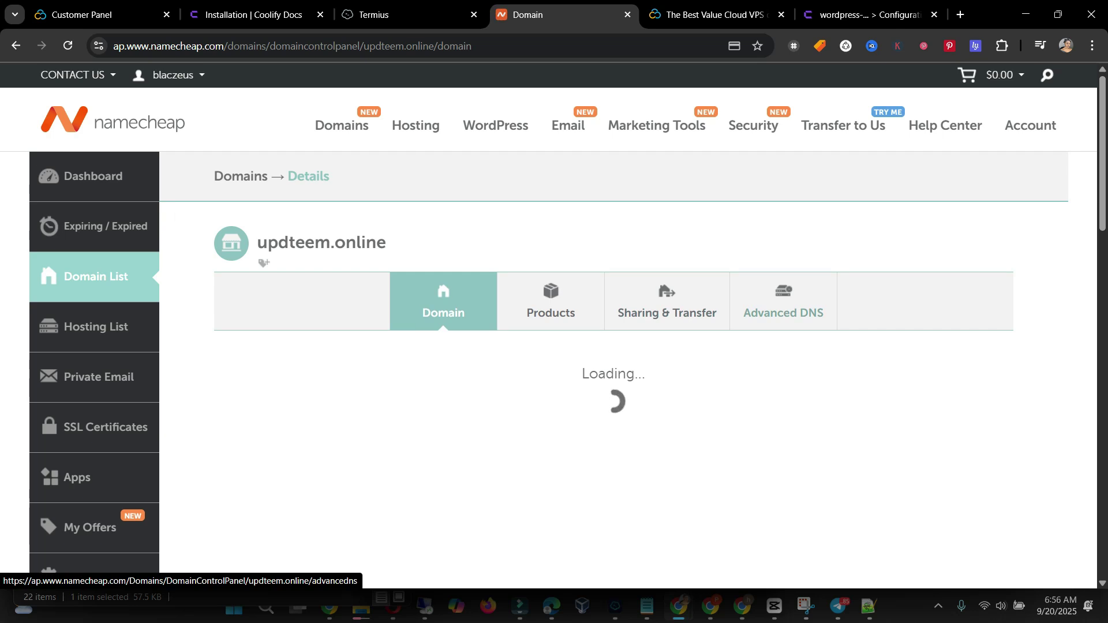
{"action": "left_click", "coordinate": [783, 313]}
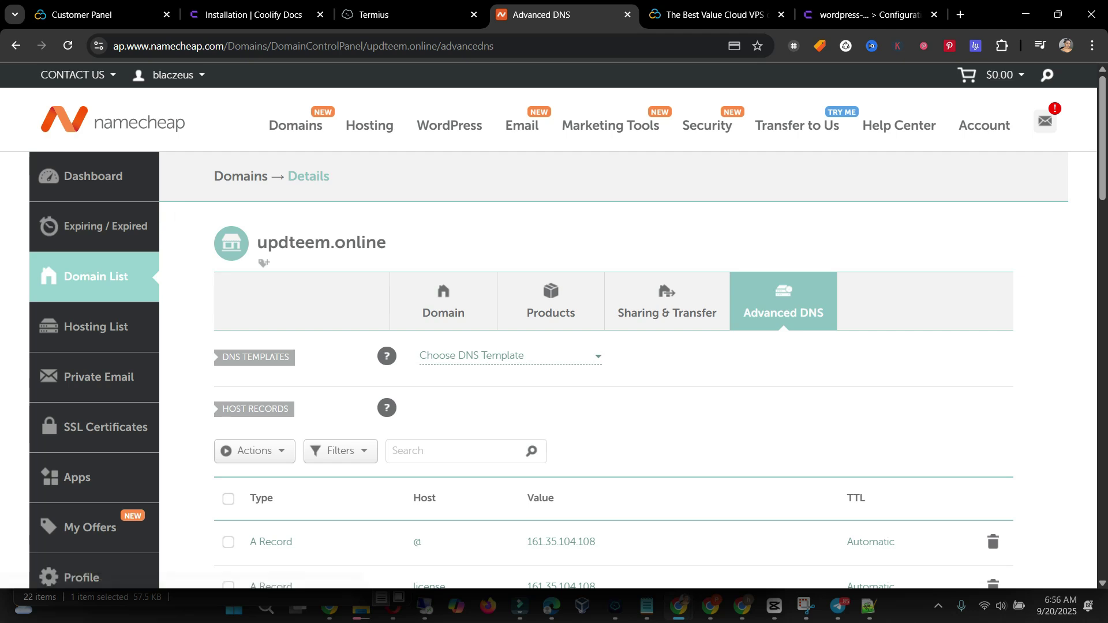
- Add a new A Record to the host records of updteem.online and set its host to sell
{"action": "scroll", "coordinate": [783, 313], "scroll_direction": "down", "scroll_amount": 2}
{"action": "scroll", "coordinate": [783, 312], "scroll_direction": "down", "scroll_amount": 1}
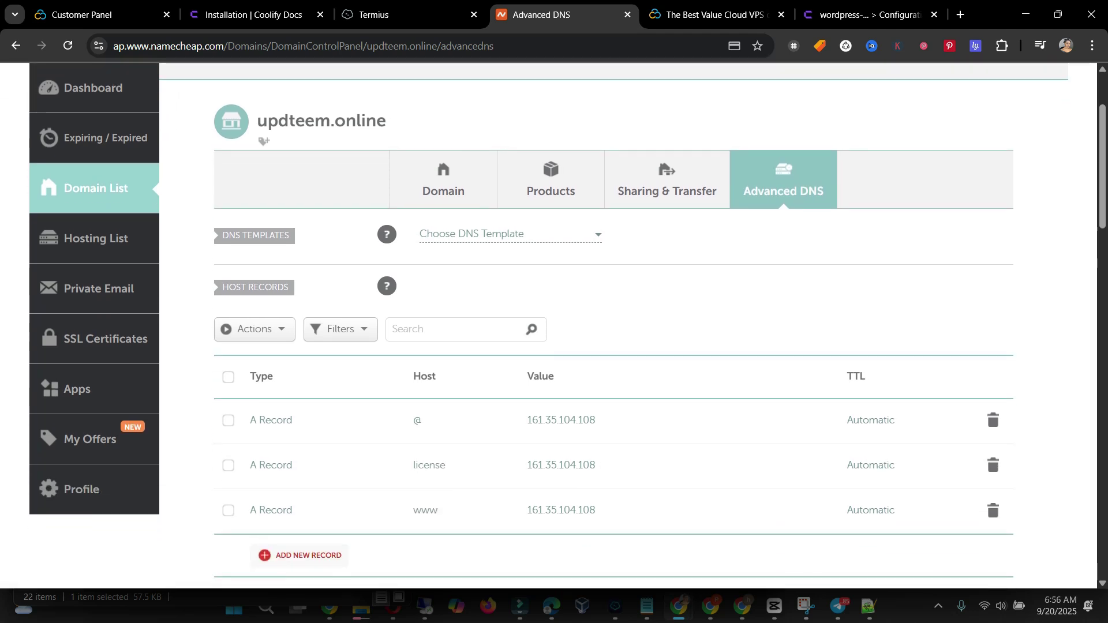
{"action": "left_click", "coordinate": [304, 555]}
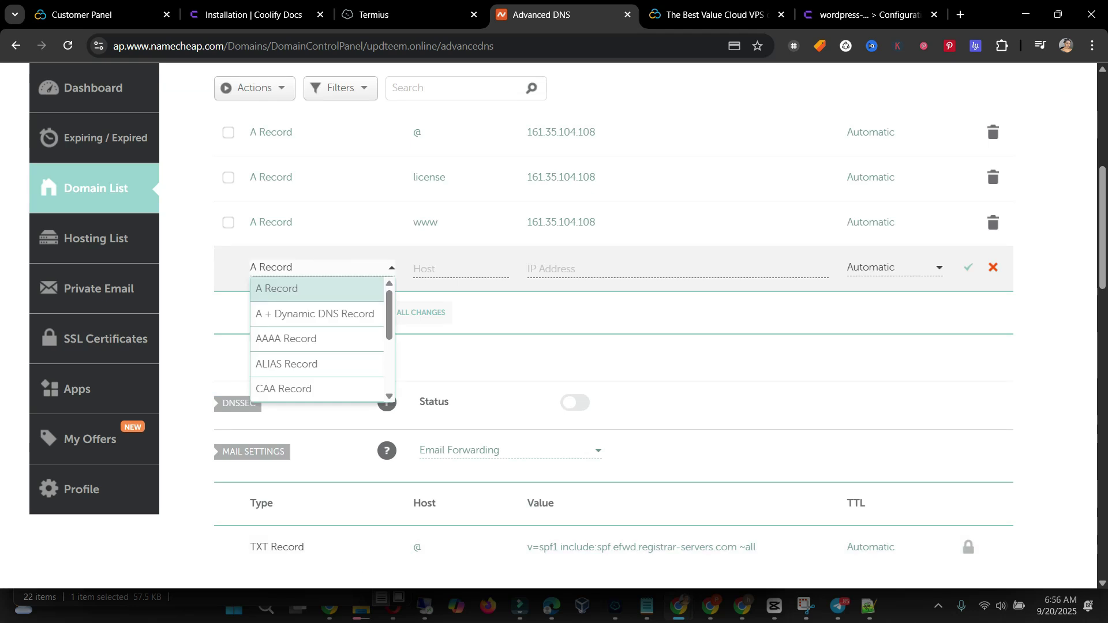
{"action": "left_click", "coordinate": [277, 288]}
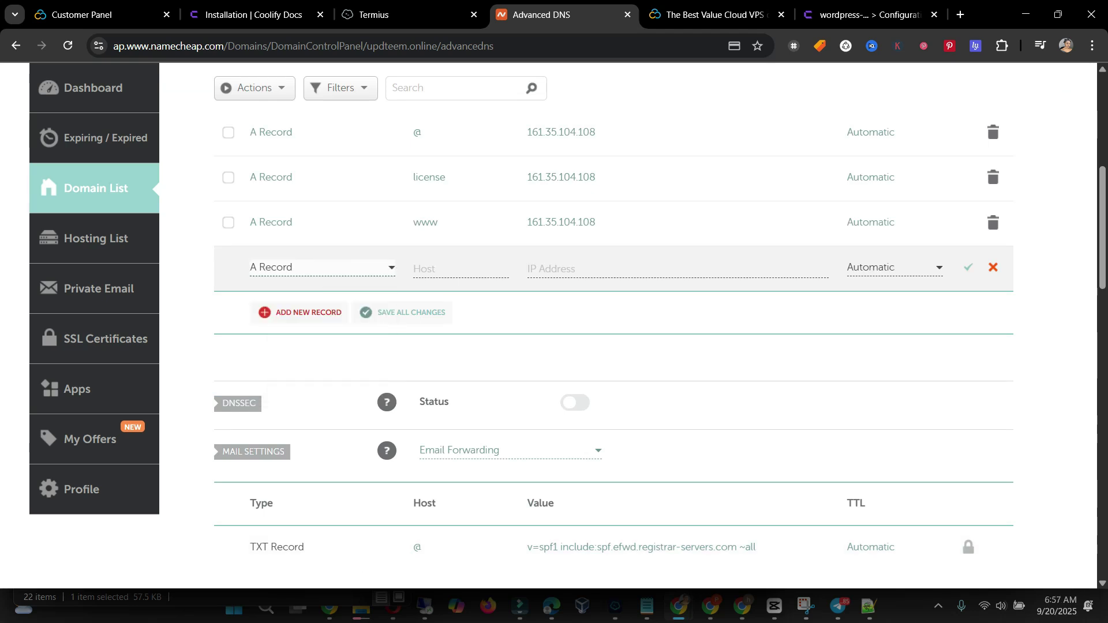
{"action": "left_click", "coordinate": [460, 268]}
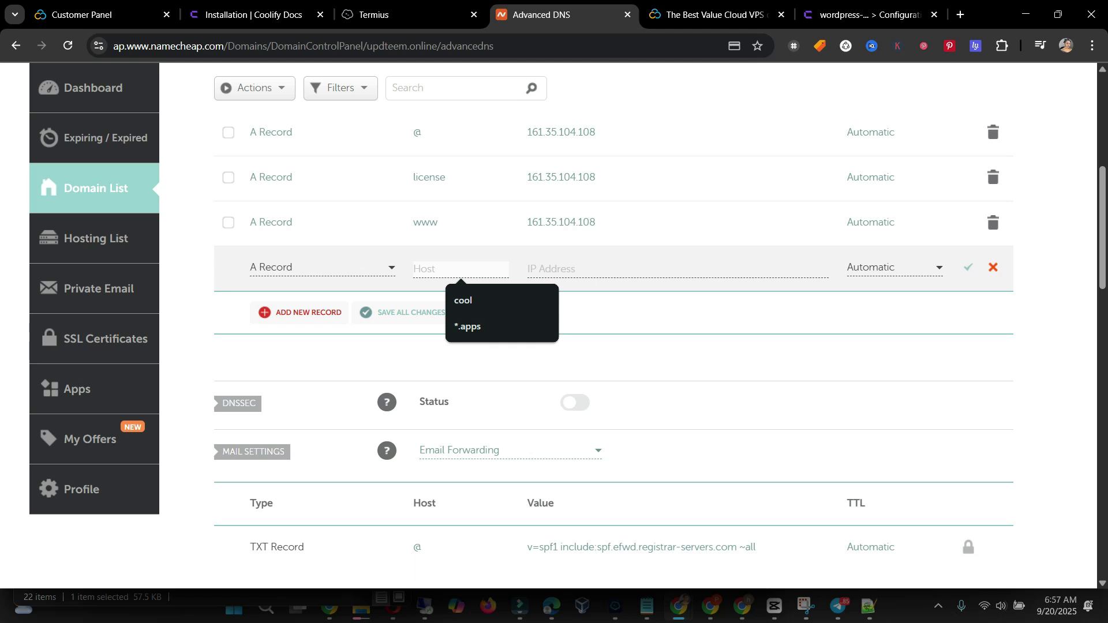
{"action": "type", "text": "sell"}
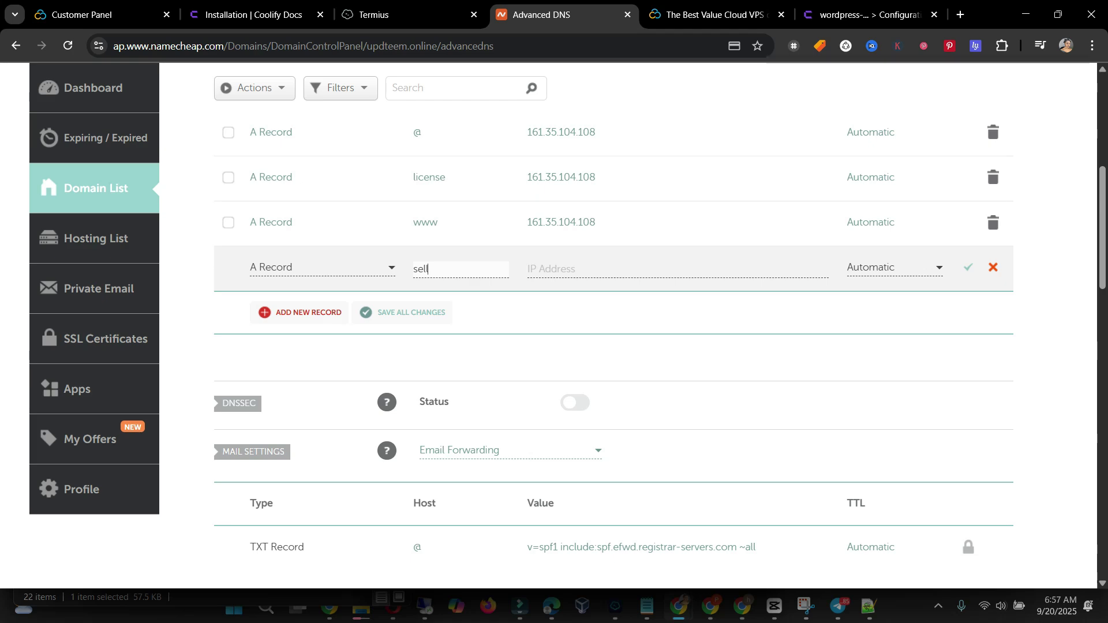
- Copy the IP address of VPS vmi2799474 from Contabo, enter 38.242.214.11 as the sell record's value and save the record
{"action": "left_click", "coordinate": [832, 410]}
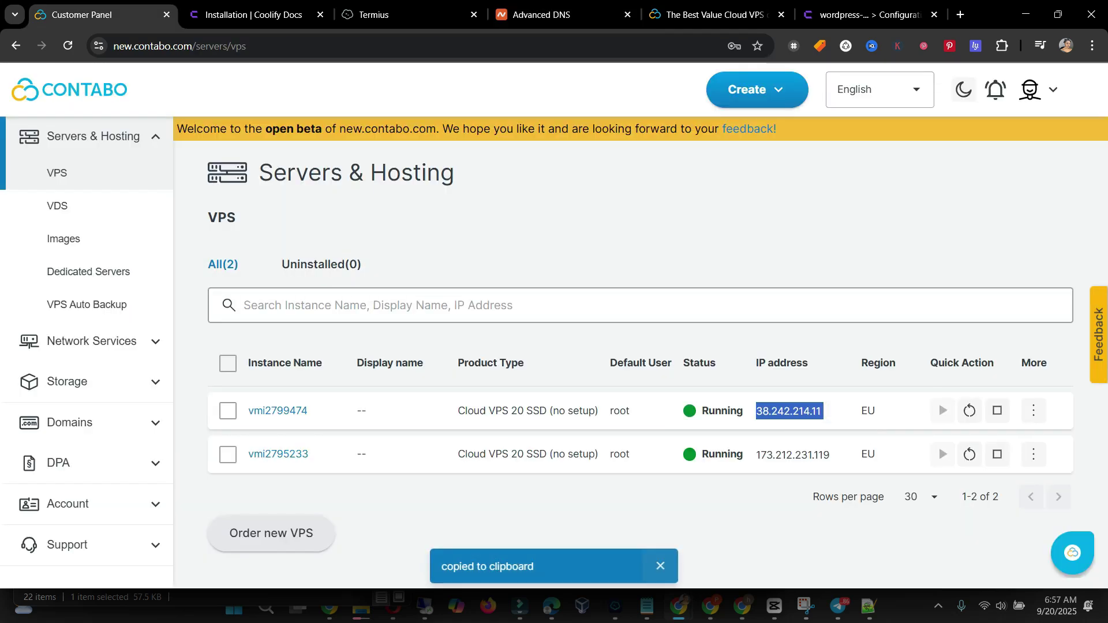
{"action": "key", "text": "ctrl+4"}
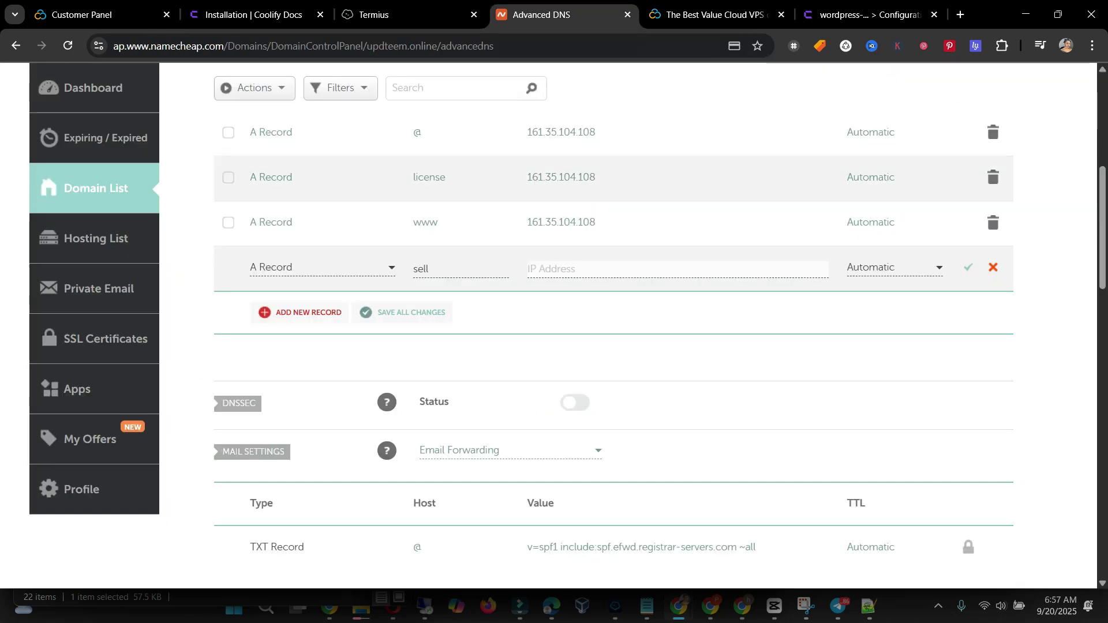
{"action": "left_click", "coordinate": [563, 269]}
{"action": "key", "text": "ctrl+v"}
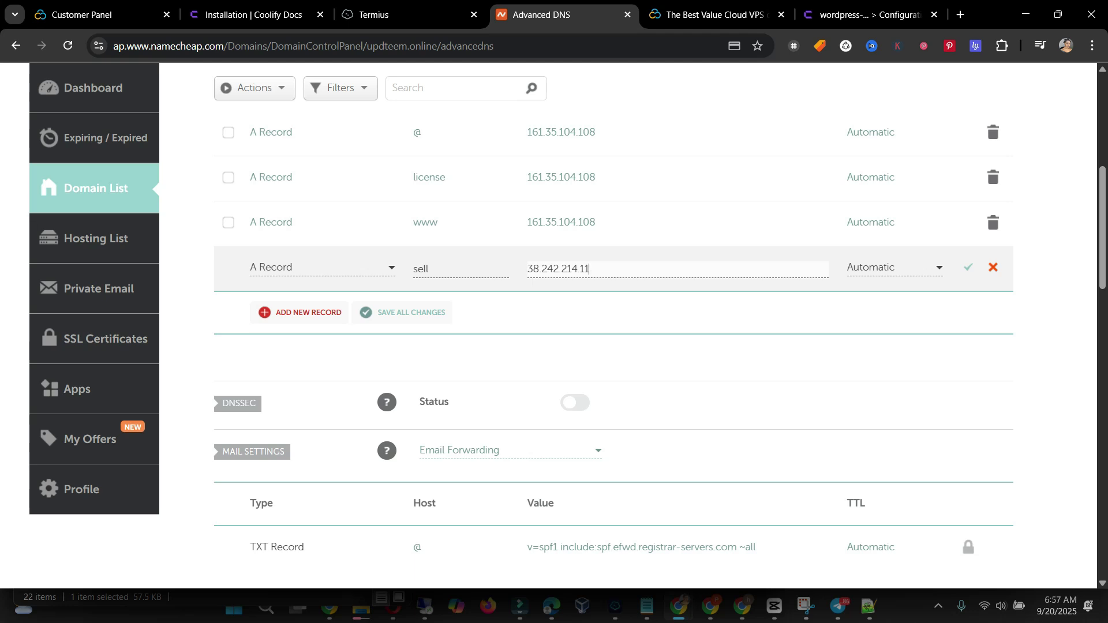
{"action": "left_click", "coordinate": [967, 267]}
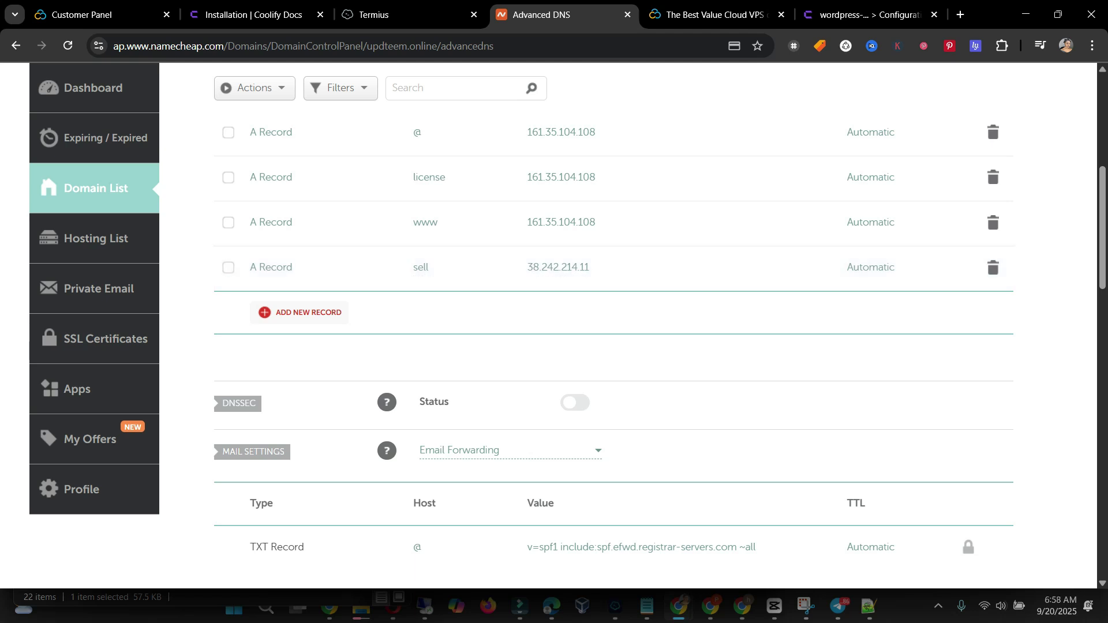
- Switch to Coolify, open the instance-wide general settings and begin the Domain value with https
{"action": "left_click", "coordinate": [870, 14]}
{"action": "left_click", "coordinate": [55, 259]}
{"action": "scroll", "coordinate": [58, 323], "scroll_direction": "down", "scroll_amount": 2}
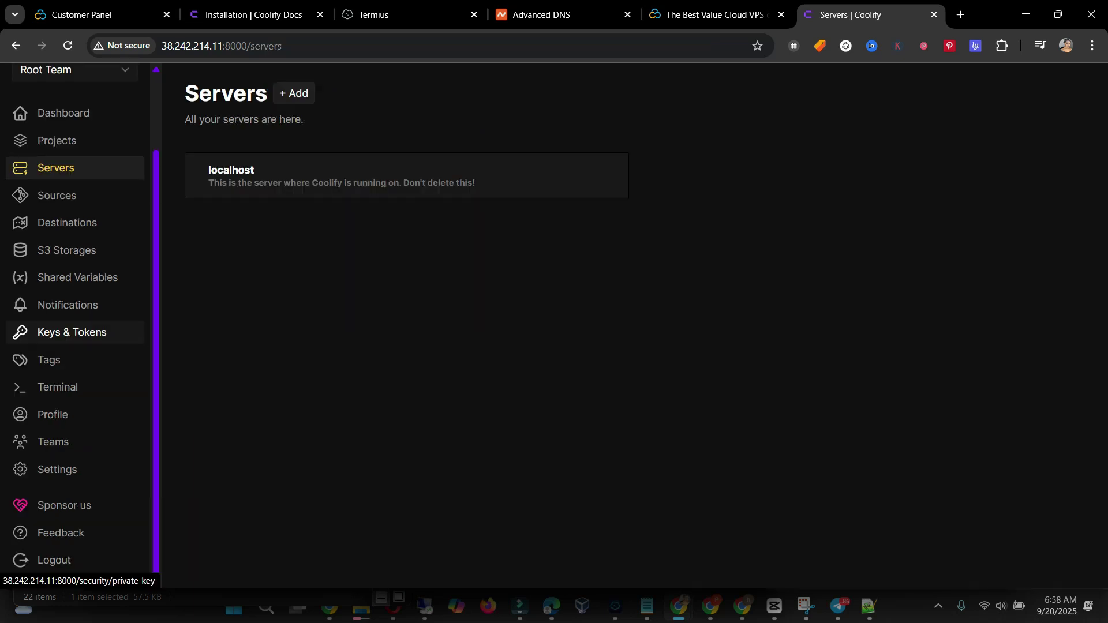
{"action": "left_click", "coordinate": [57, 470]}
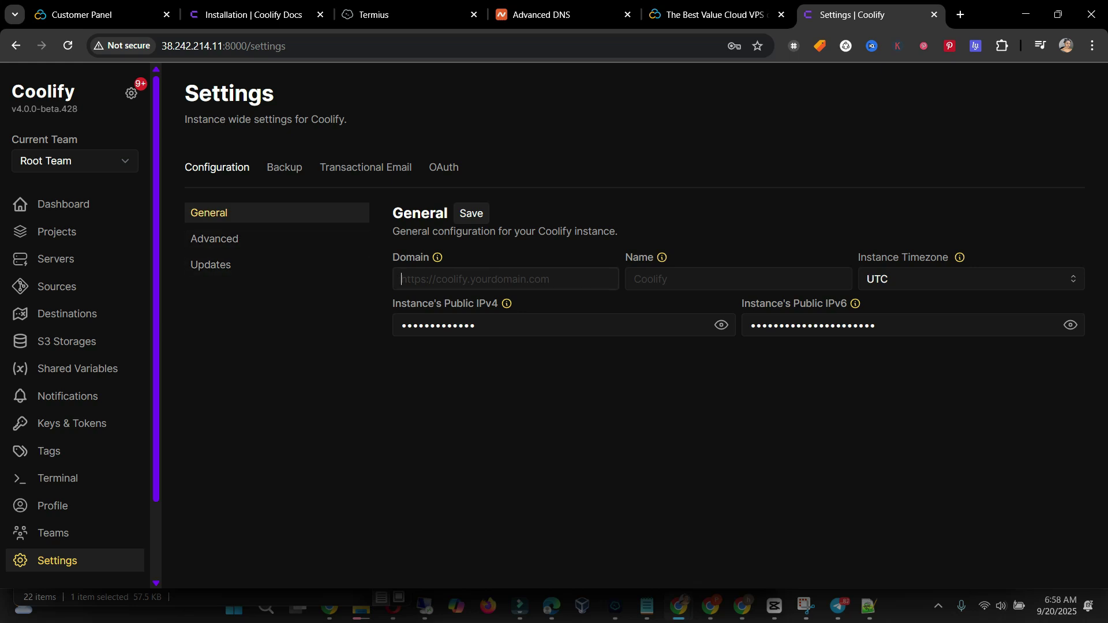
{"action": "type", "text": "se"}
{"action": "key", "text": "BackSpace"}
{"action": "key", "text": "BackSpace"}
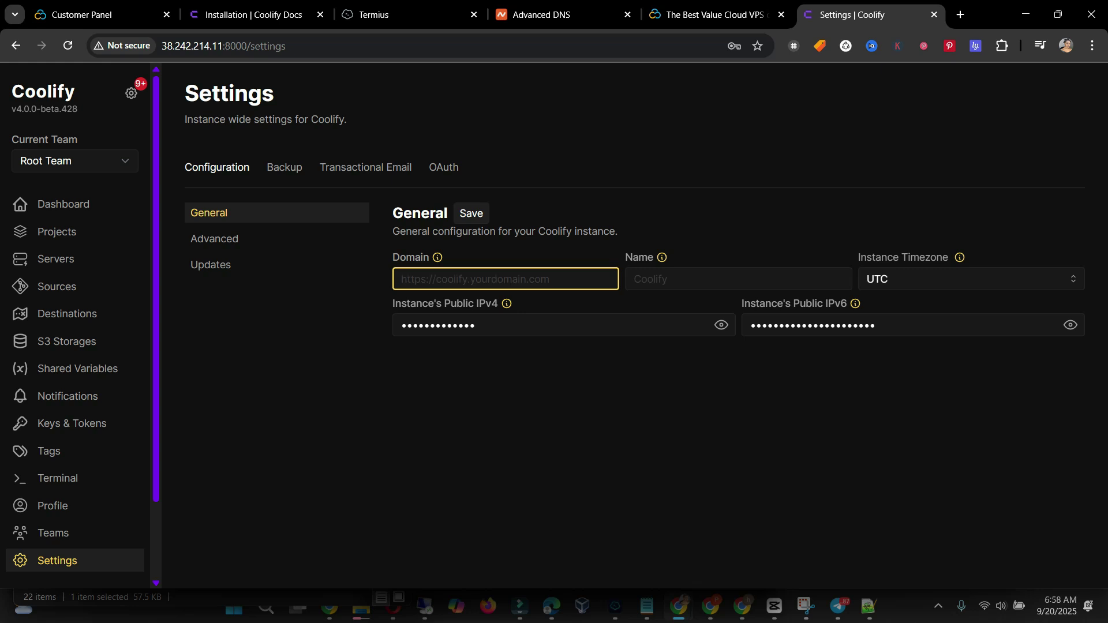
{"action": "type", "text": "https"}
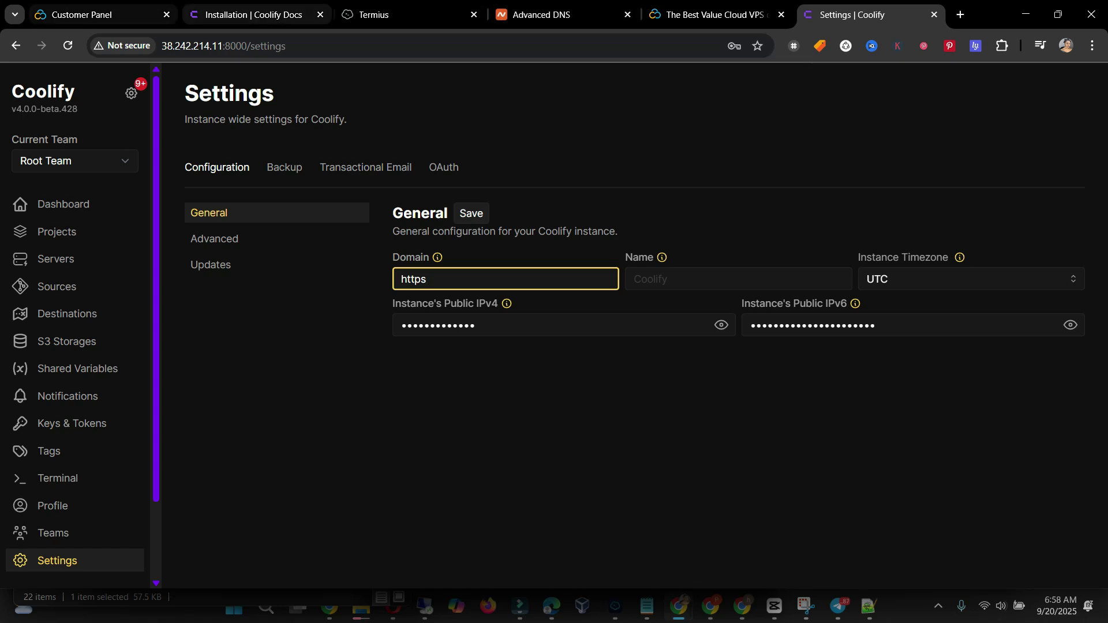
{"action": "left_click", "coordinate": [101, 15]}
{"action": "double_click", "coordinate": [280, 45]}
{"action": "left_click_drag", "start_coordinate": [156, 46], "coordinate": [122, 46]}
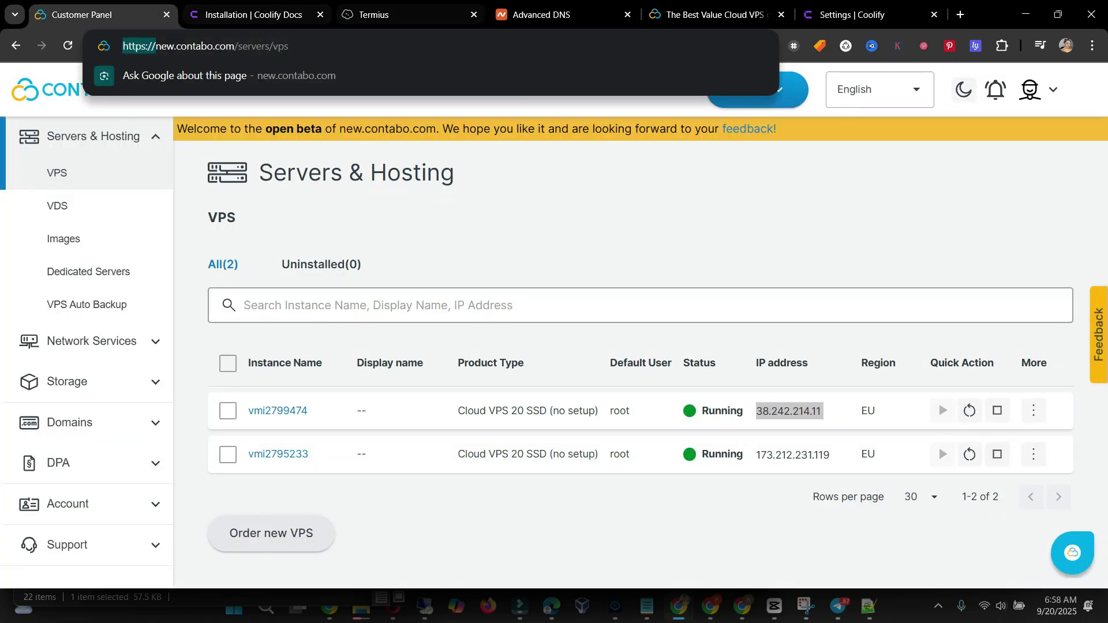
{"action": "left_click", "coordinate": [854, 14]}
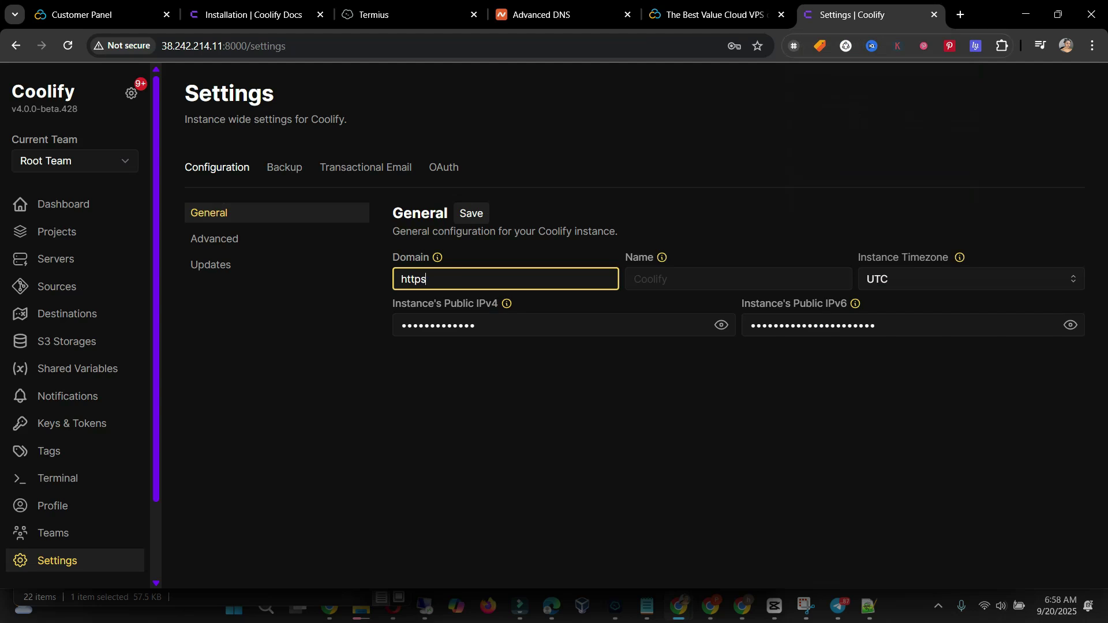
{"action": "type", "text": "://sell."}
{"action": "left_click", "coordinate": [542, 15]}
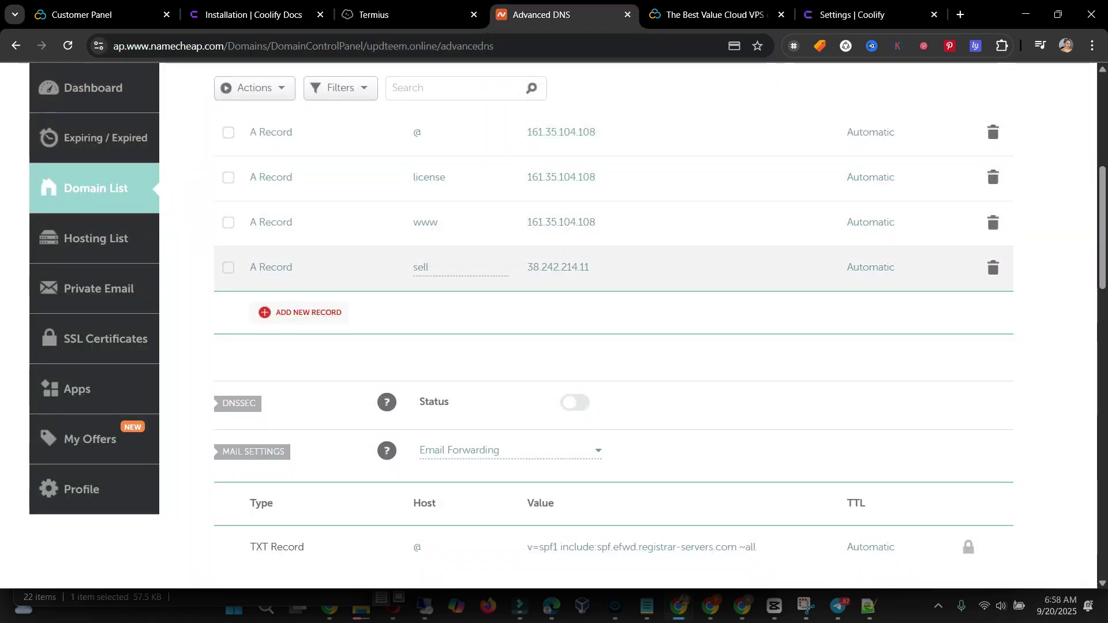
{"action": "scroll", "coordinate": [612, 323], "scroll_direction": "up", "scroll_amount": 7}
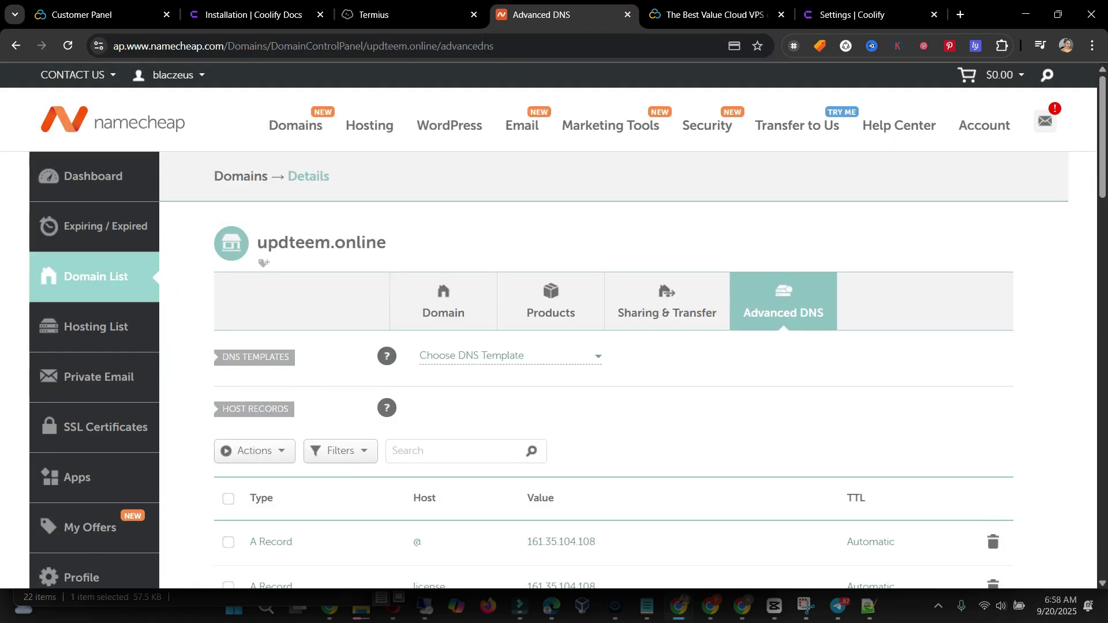
{"action": "left_click_drag", "start_coordinate": [390, 242], "coordinate": [257, 243]}
{"action": "key", "text": "ctrl+c"}
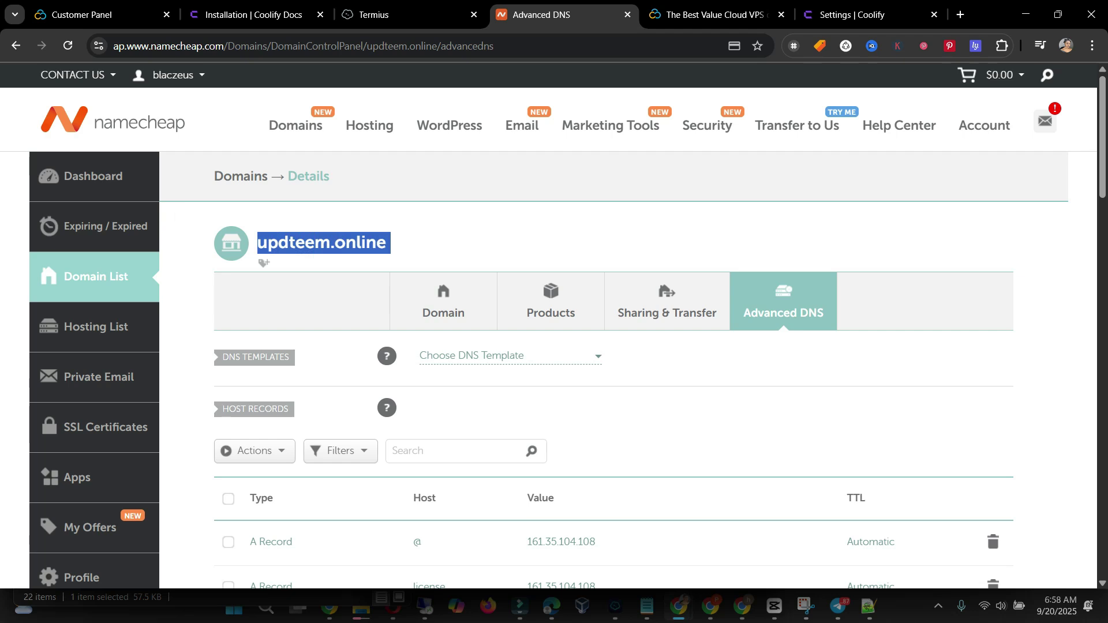
{"action": "left_click", "coordinate": [870, 15]}
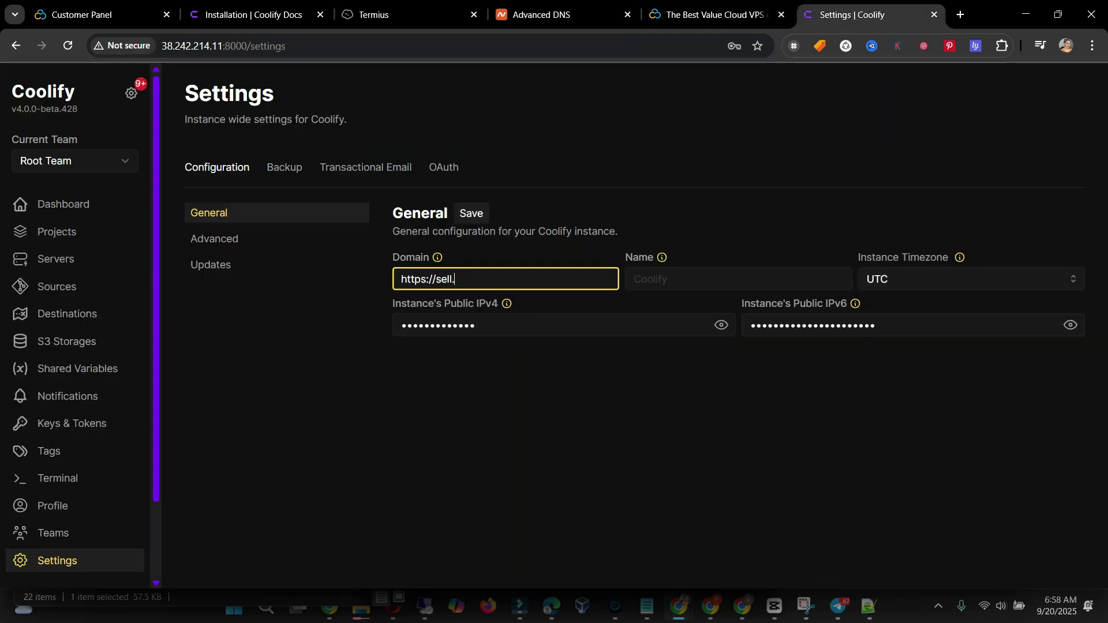
{"action": "key", "text": "ctrl+v"}
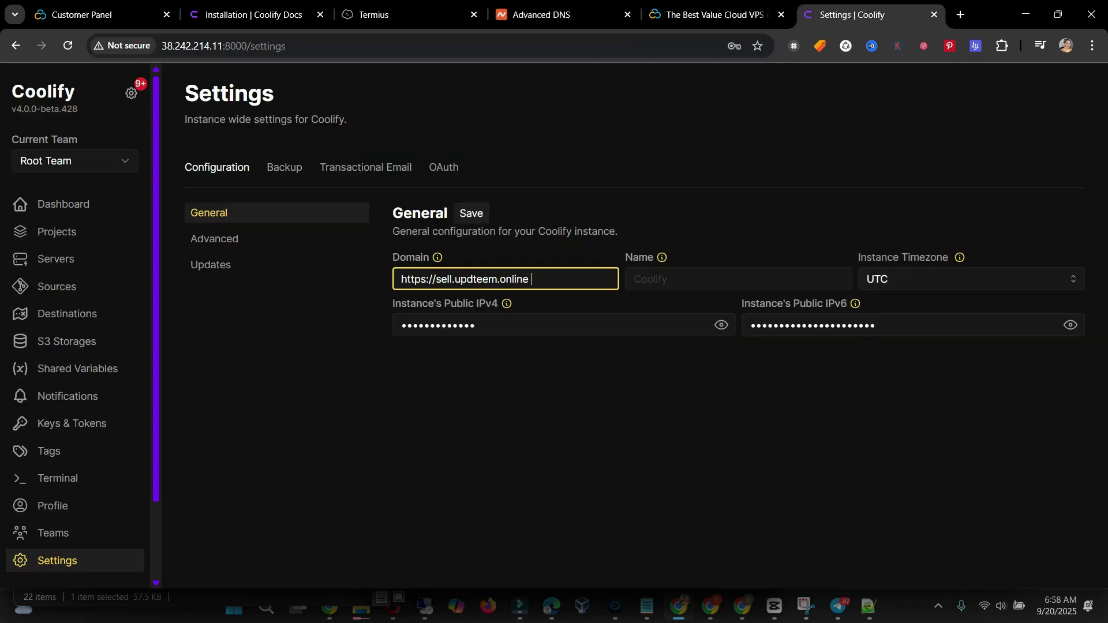
- Set the Coolify instance name to Latinman and save the general settings
{"action": "key", "text": "Tab"}
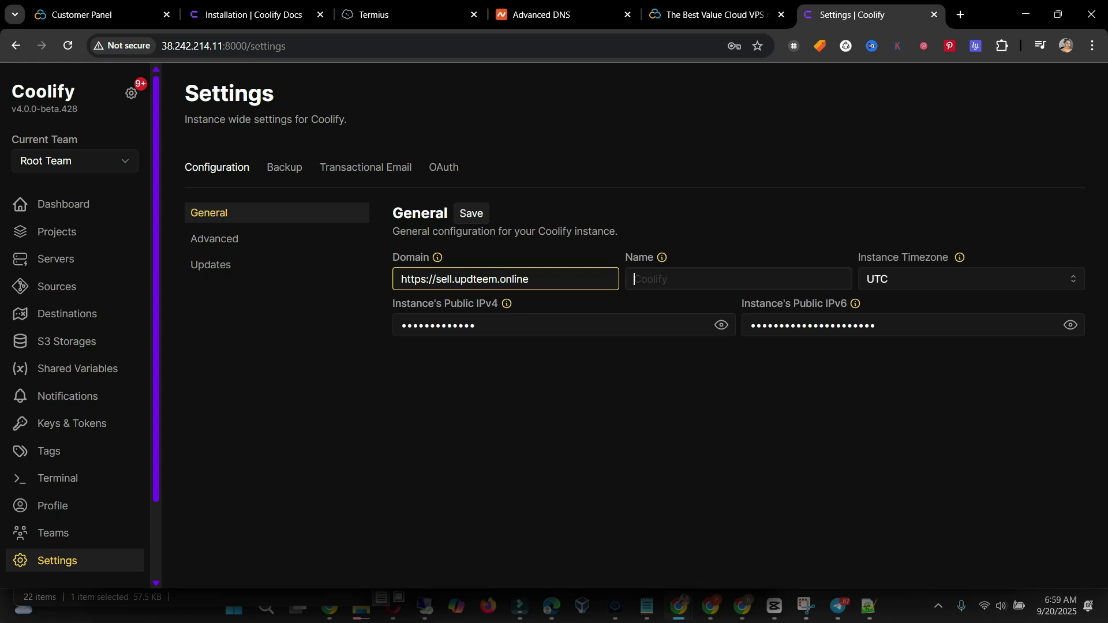
{"action": "left_click", "coordinate": [692, 279]}
{"action": "type", "text": "Lat"}
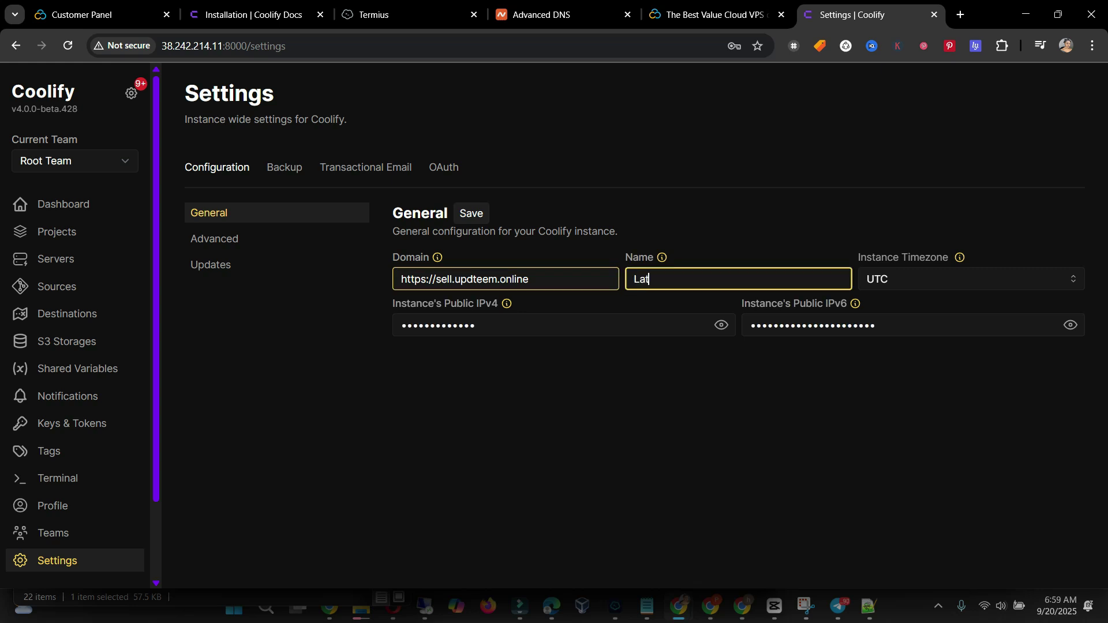
{"action": "type", "text": "inman"}
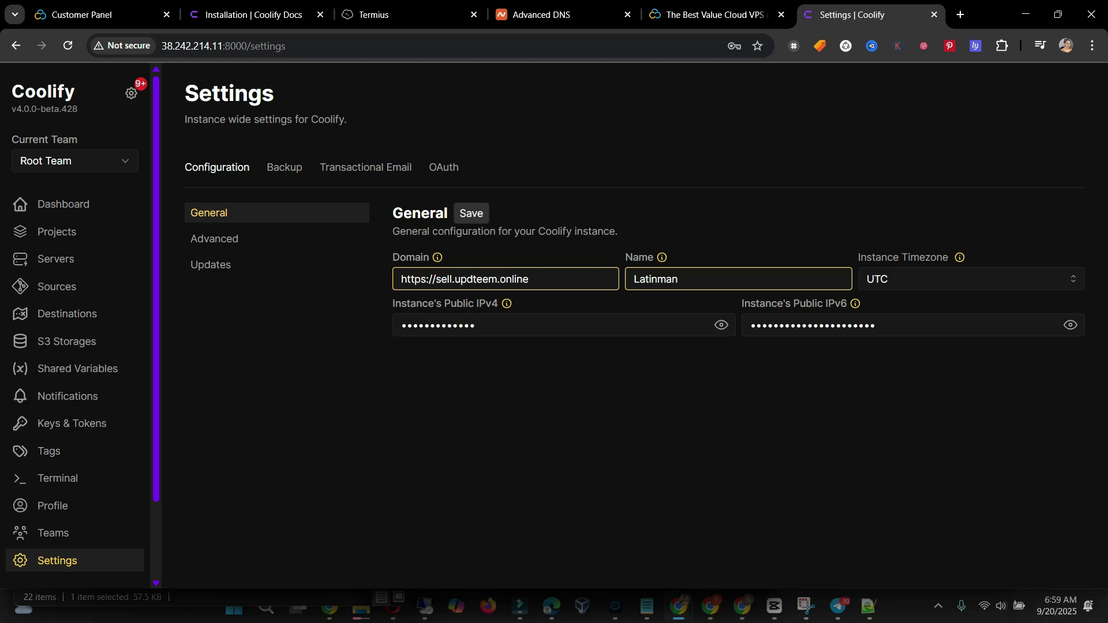
{"action": "left_click", "coordinate": [471, 213]}
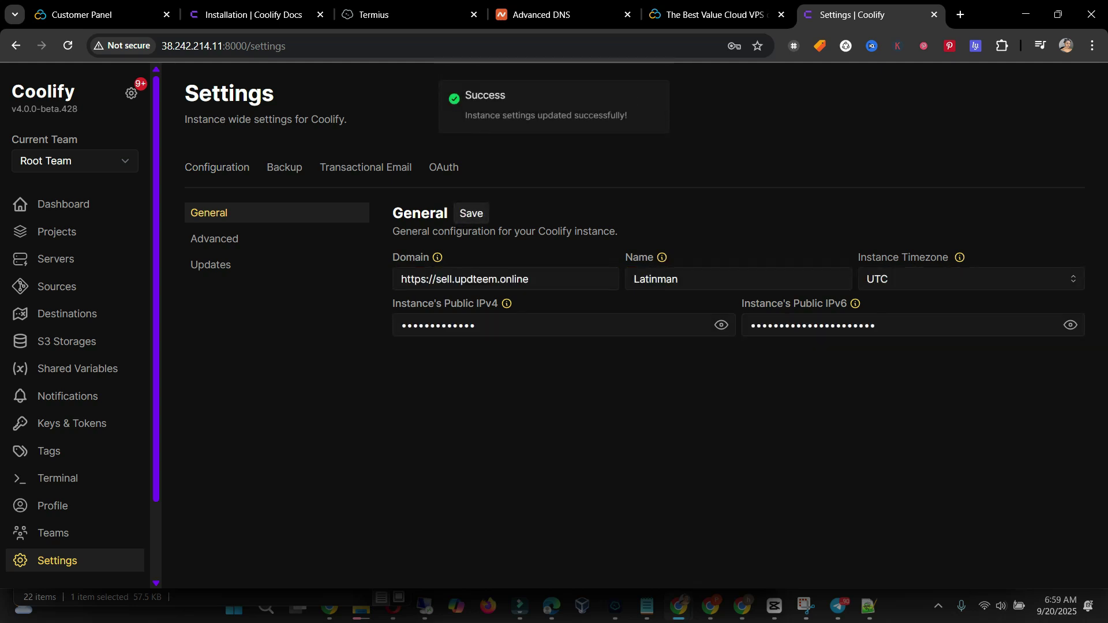
{"action": "left_click_drag", "start_coordinate": [530, 279], "coordinate": [400, 279]}
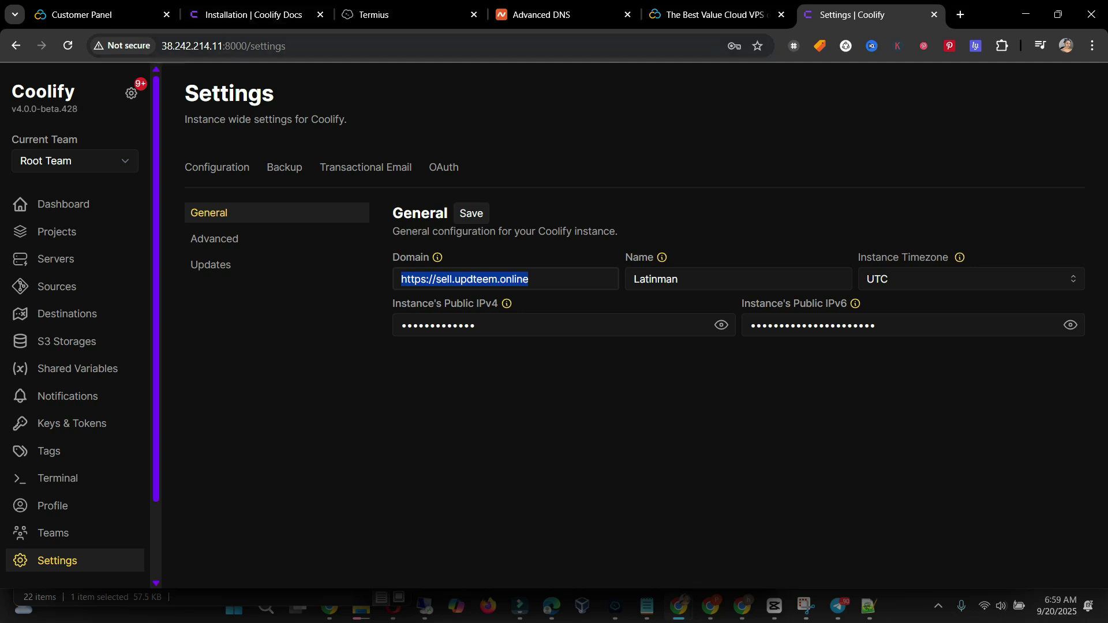
{"action": "key", "text": "ctrl+c"}
{"action": "key", "text": "ctrl+t"}
{"action": "key", "text": "ctrl+v"}
{"action": "key", "text": "Return"}
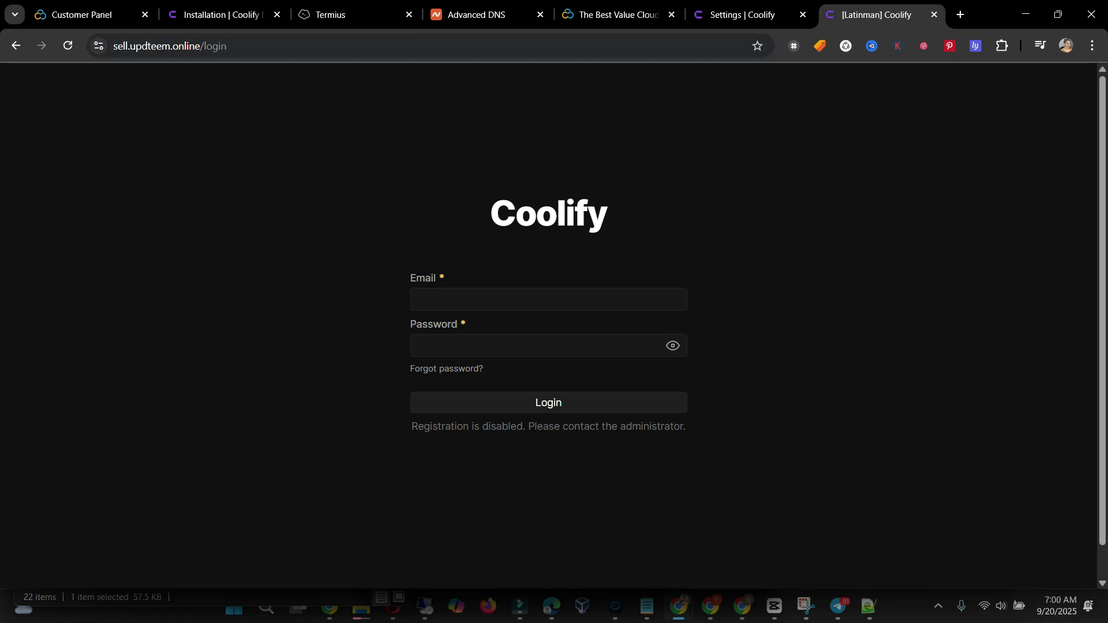
- Return to Namecheap's Advanced DNS and start another A Record, ready for its host to be entered
{"action": "left_click", "coordinate": [476, 14]}
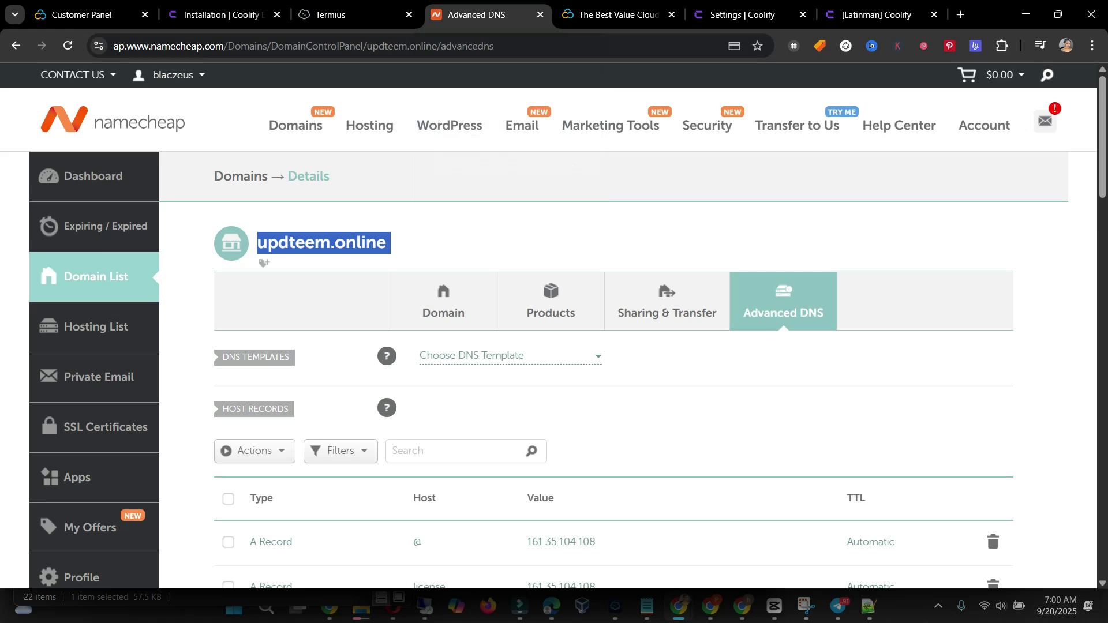
{"action": "scroll", "coordinate": [554, 326], "scroll_direction": "down", "scroll_amount": 5}
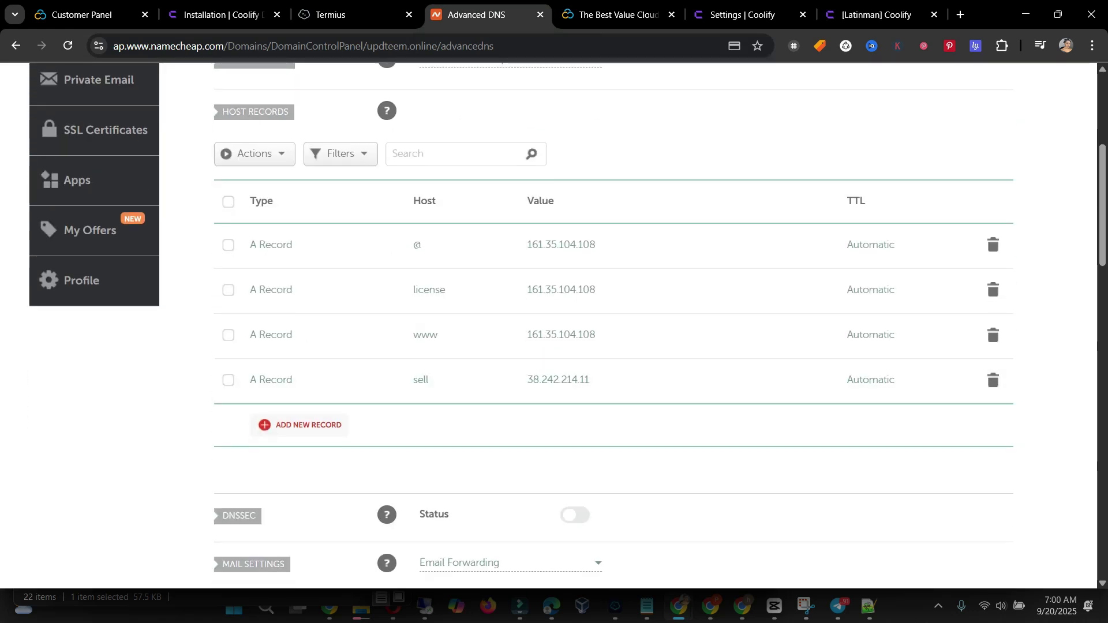
{"action": "left_click", "coordinate": [301, 425]}
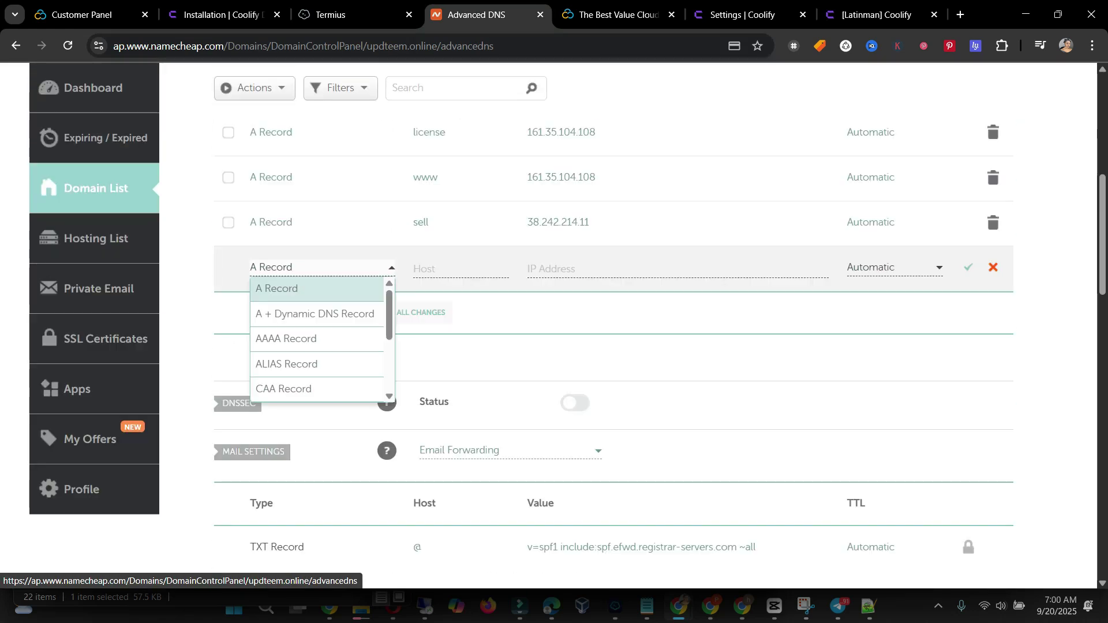
{"action": "left_click", "coordinate": [277, 288]}
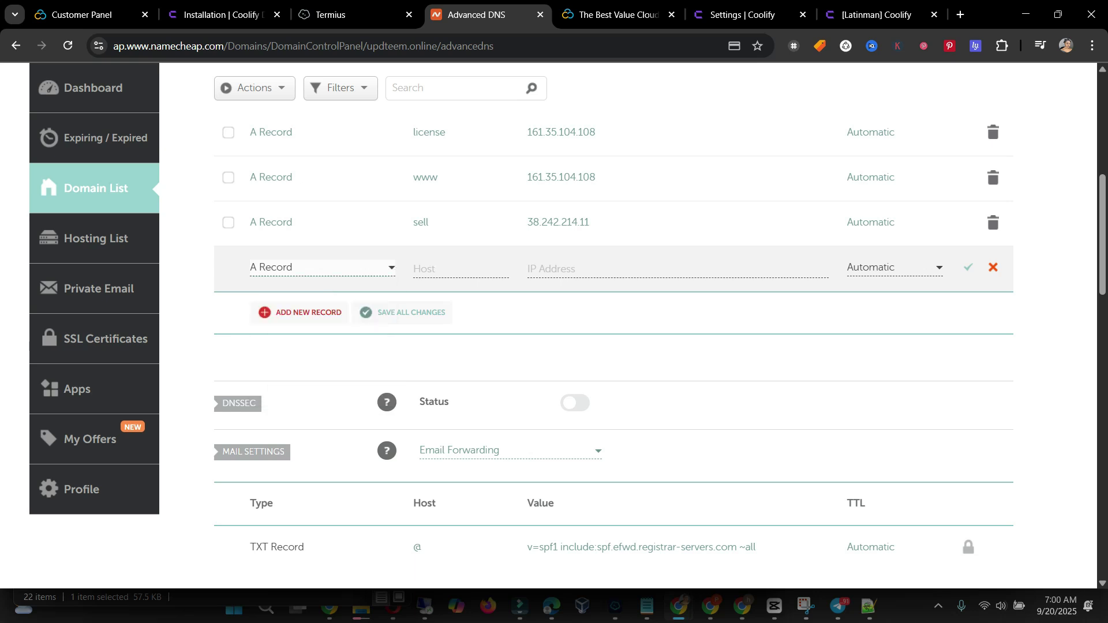
{"action": "scroll", "coordinate": [387, 450], "scroll_direction": "up", "scroll_amount": 2}
{"action": "left_click", "coordinate": [460, 374]}
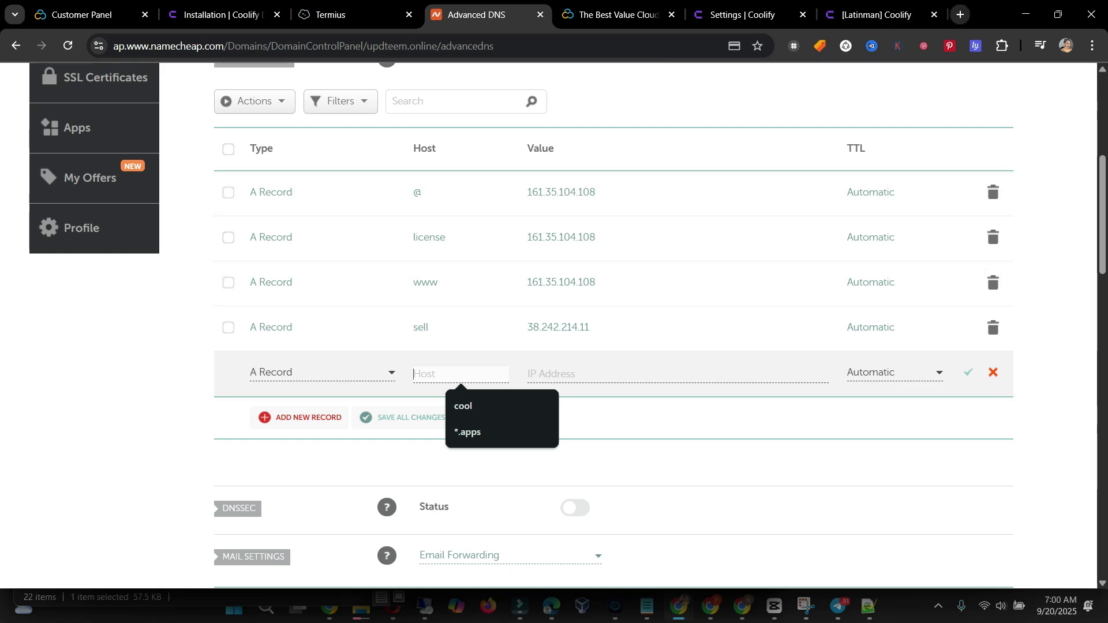
- Search Google for "asterisk" in a new tab and select the * symbol in the dictionary definition
{"action": "left_click", "coordinate": [960, 14]}
{"action": "type", "text": "has"}
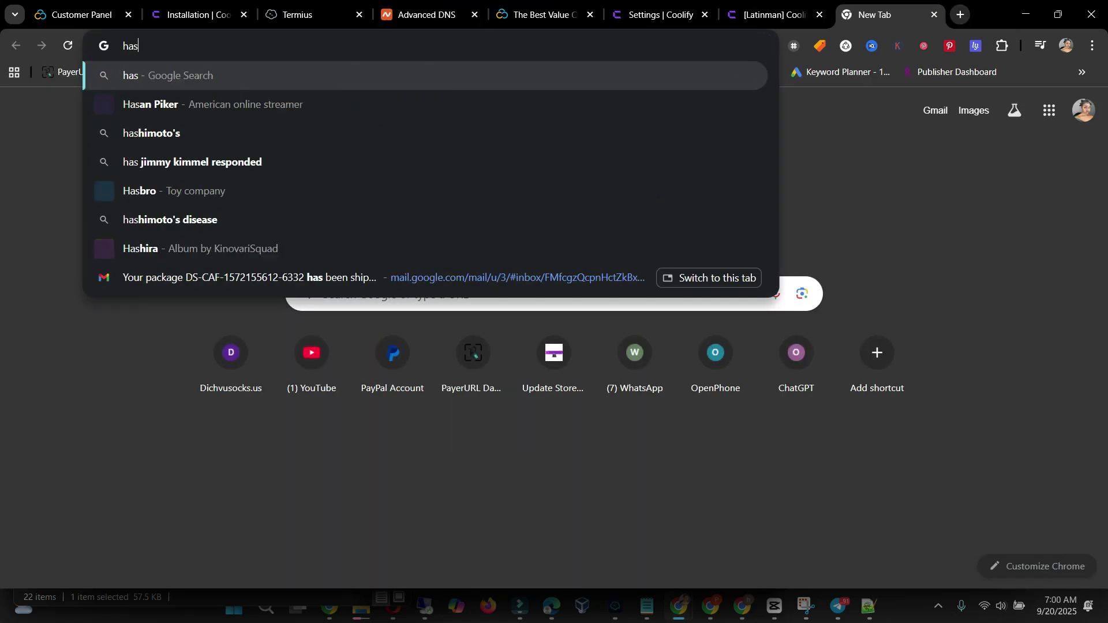
{"action": "key", "text": "BackSpace"}
{"action": "key", "text": "BackSpace"}
{"action": "key", "text": "BackSpace"}
{"action": "type", "text": "aste"}
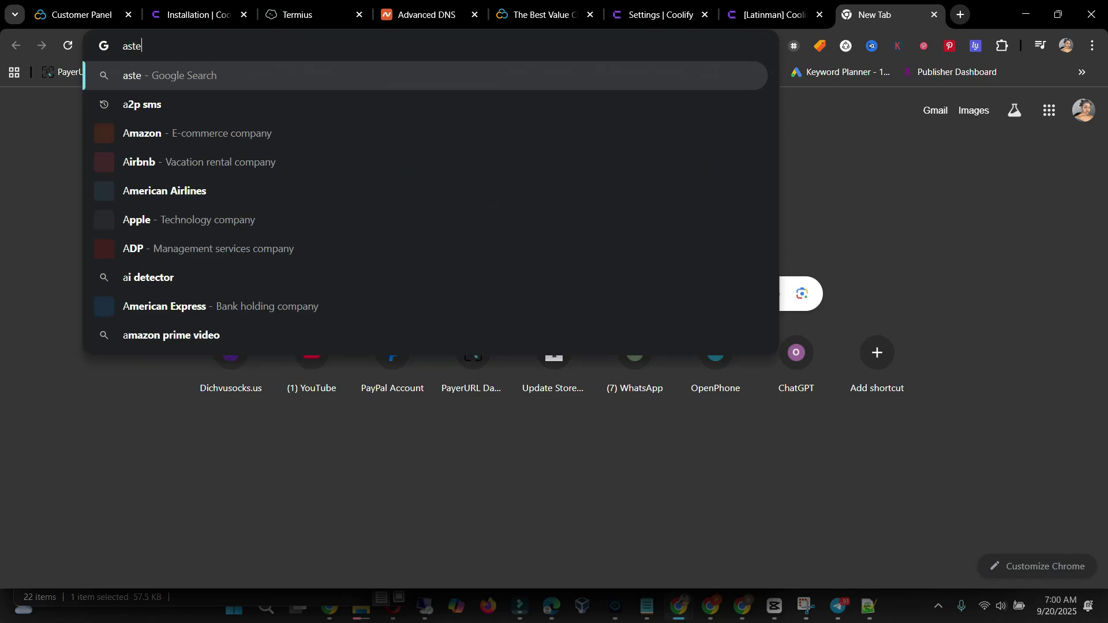
{"action": "type", "text": "risk"}
{"action": "key", "text": "Return"}
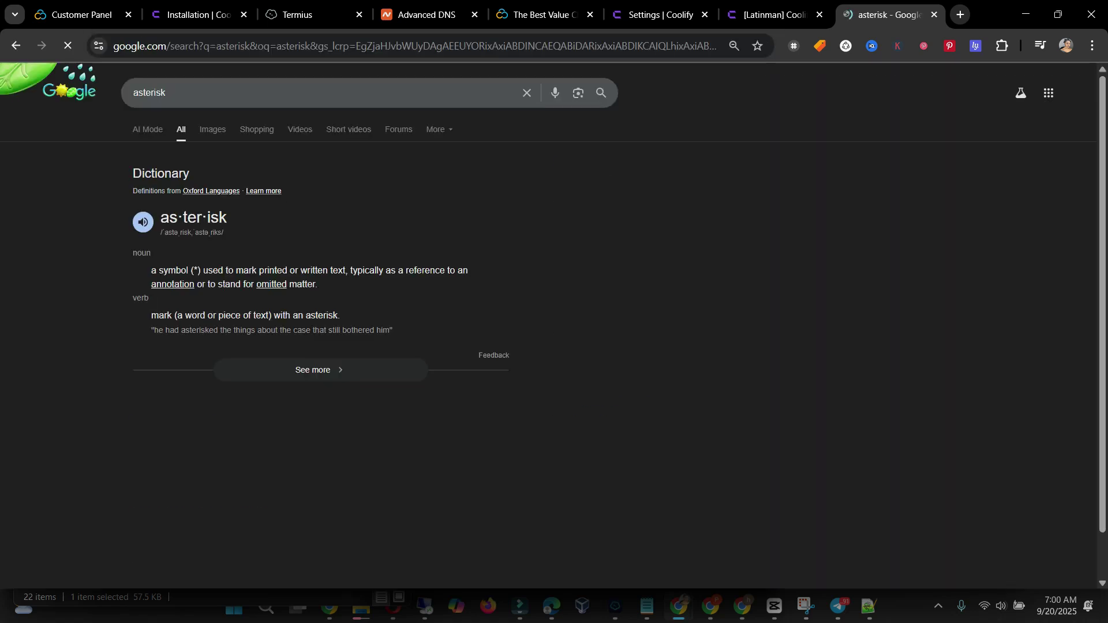
{"action": "left_click_drag", "start_coordinate": [193, 167], "coordinate": [198, 167]}
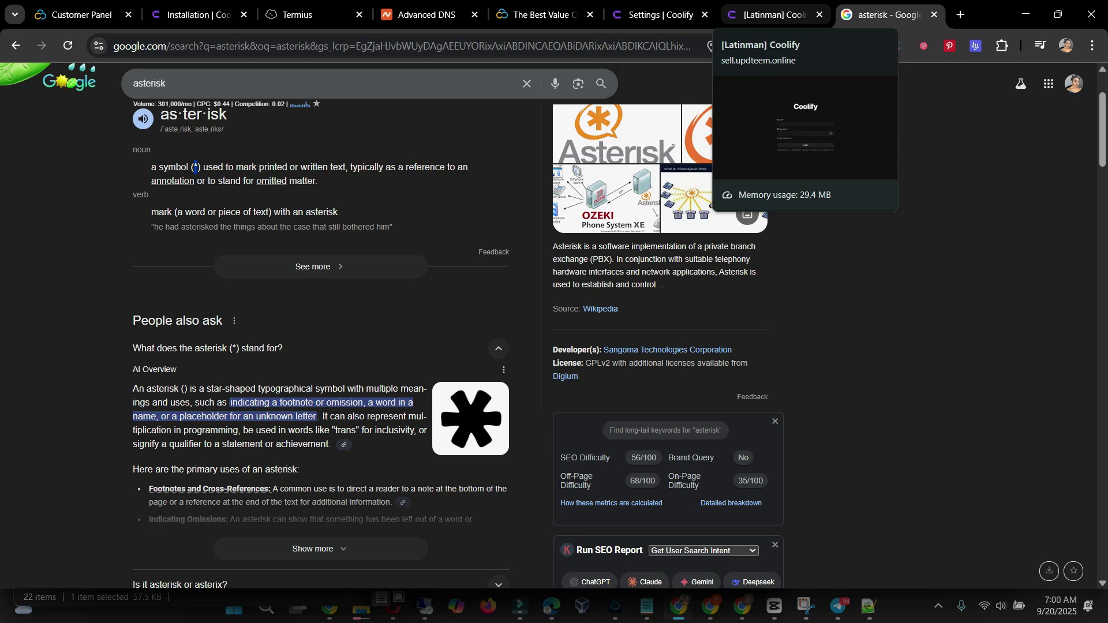
- Switch back to Namecheap's Advanced DNS and enter *.now as the host of the new A Record
{"action": "left_click", "coordinate": [657, 15]}
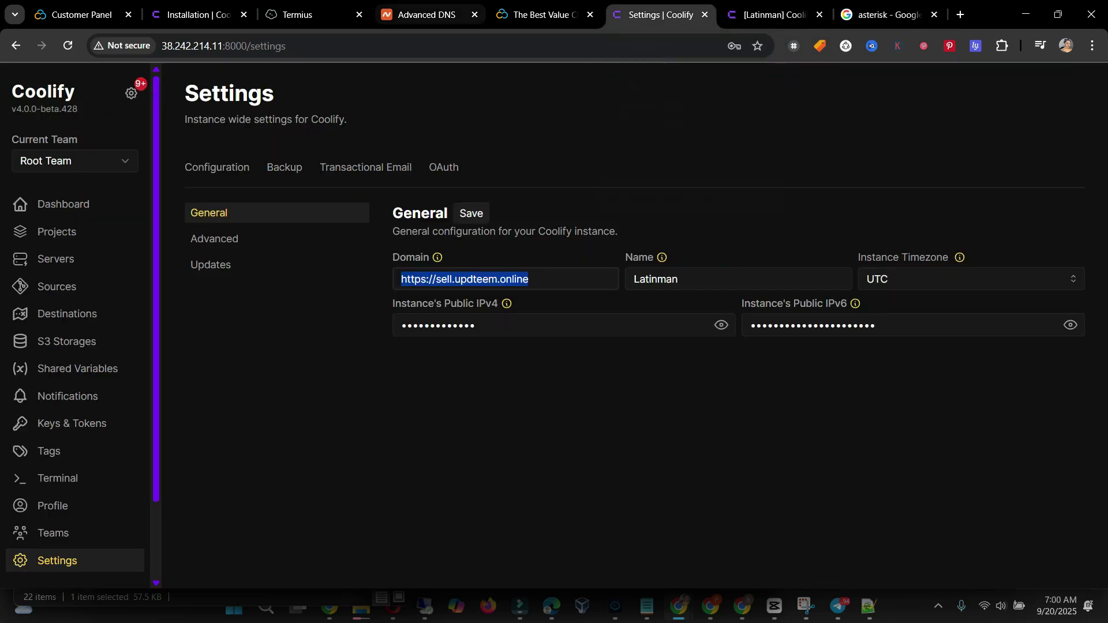
{"action": "left_click", "coordinate": [404, 15]}
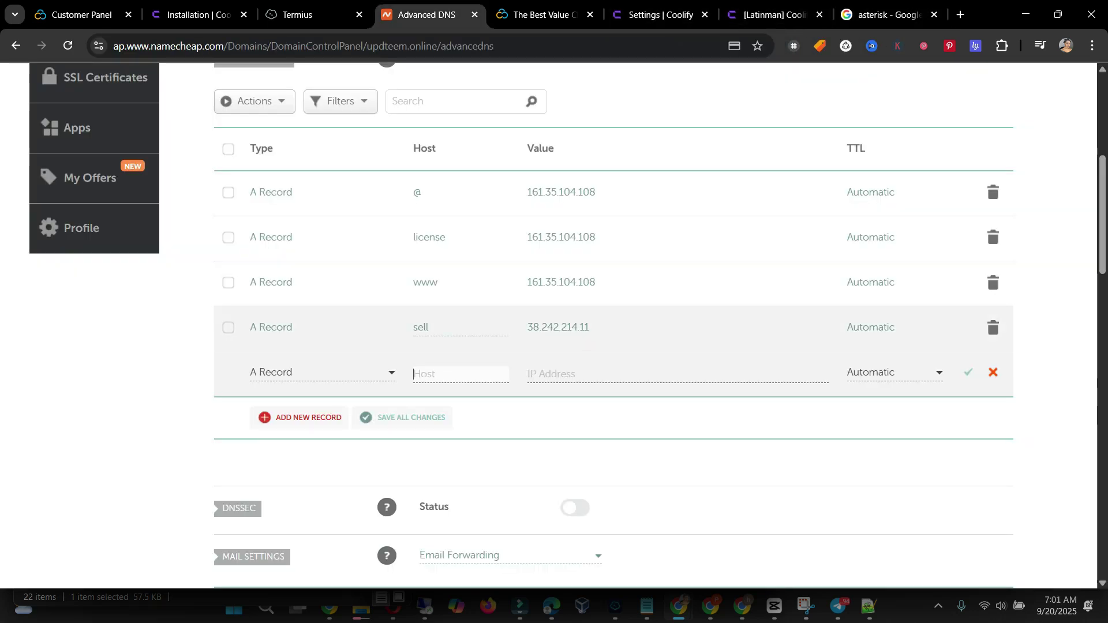
{"action": "type", "text": "*"}
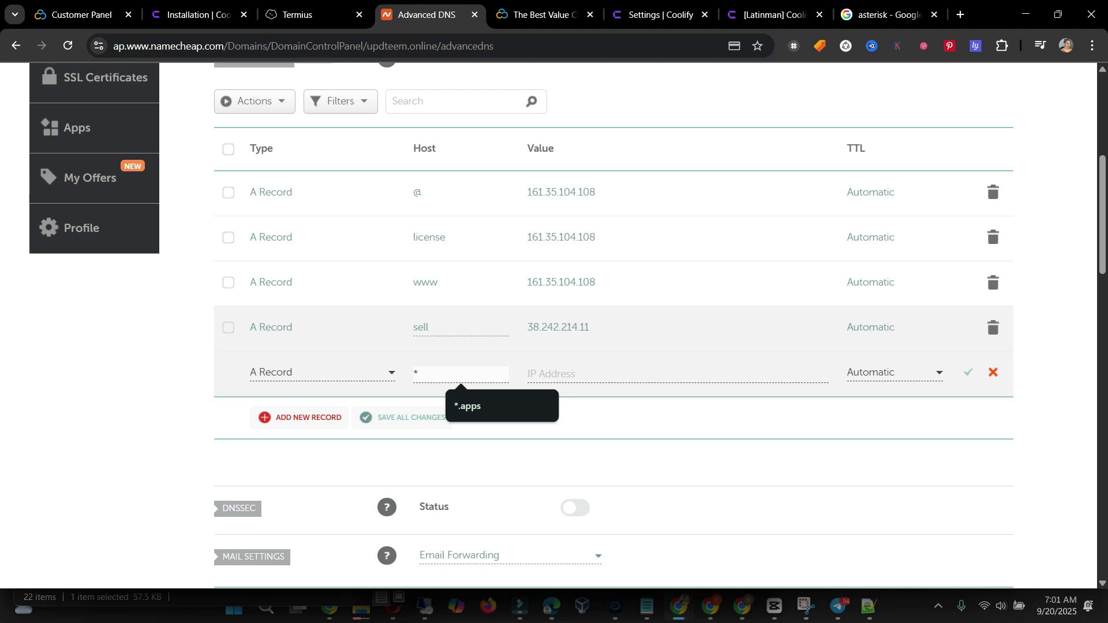
{"action": "key", "text": "Down"}
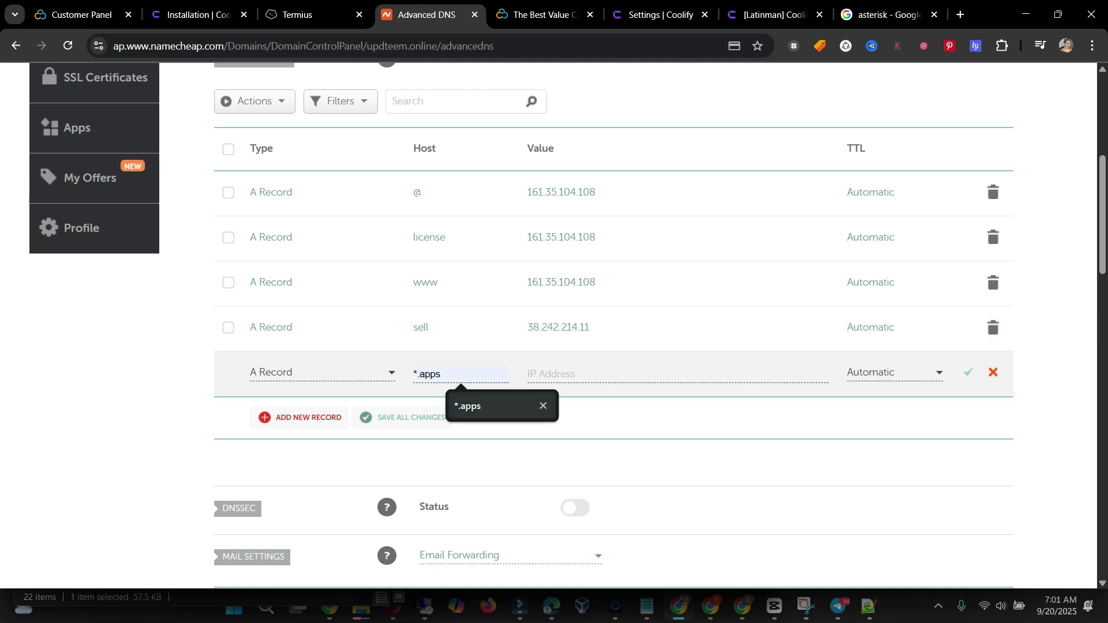
{"action": "key", "text": "Return"}
{"action": "key", "text": "ctrl+shift+Left"}
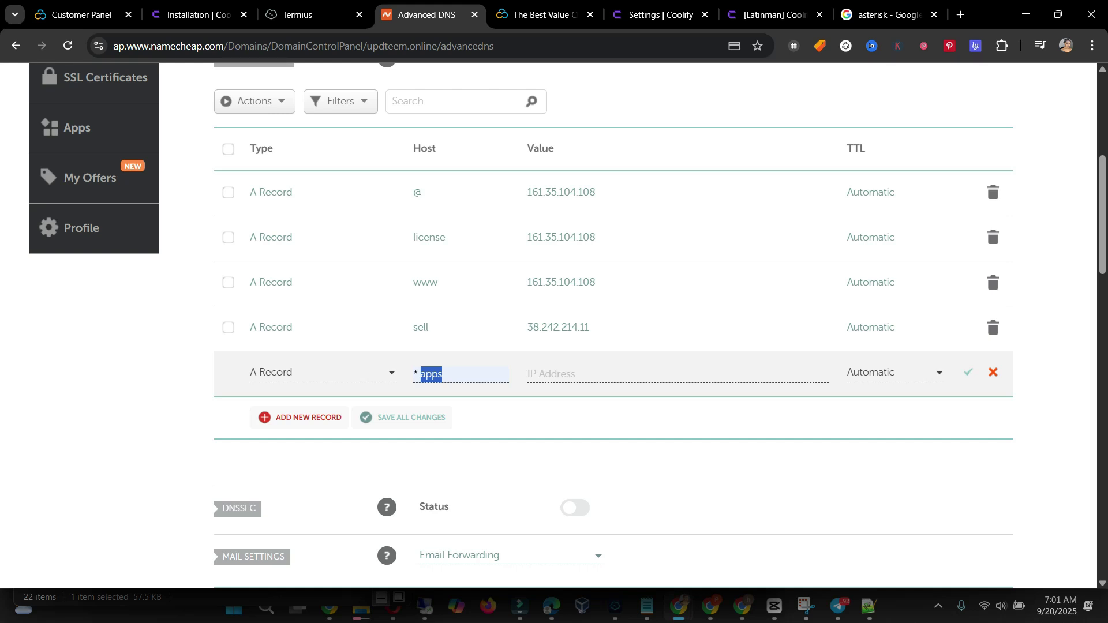
{"action": "type", "text": "sel"}
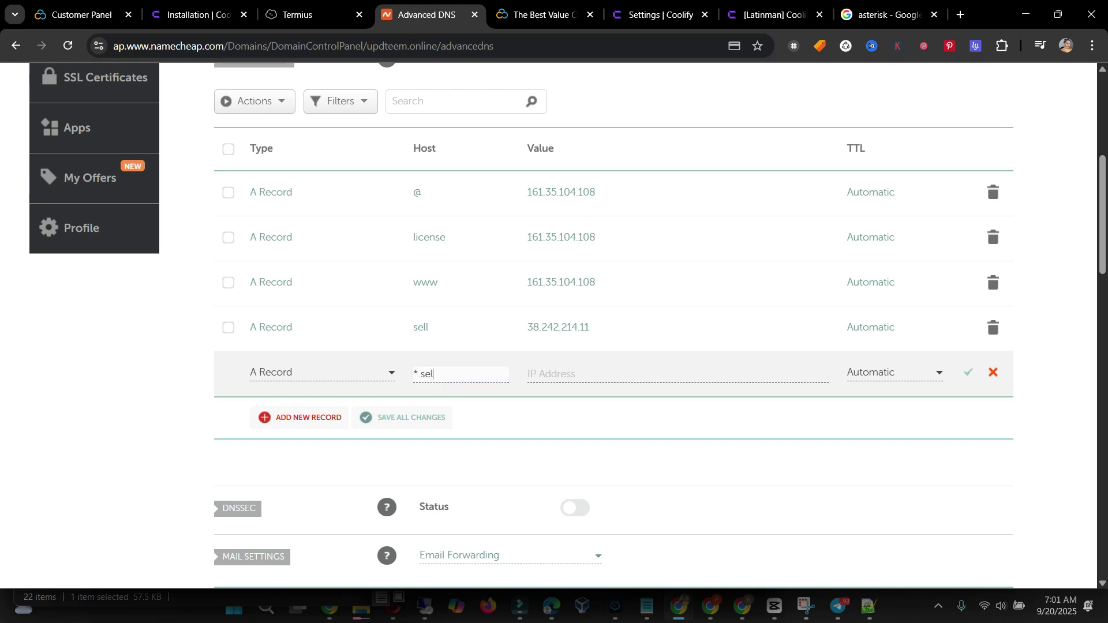
{"action": "key", "text": "BackSpace"}
{"action": "key", "text": "BackSpace"}
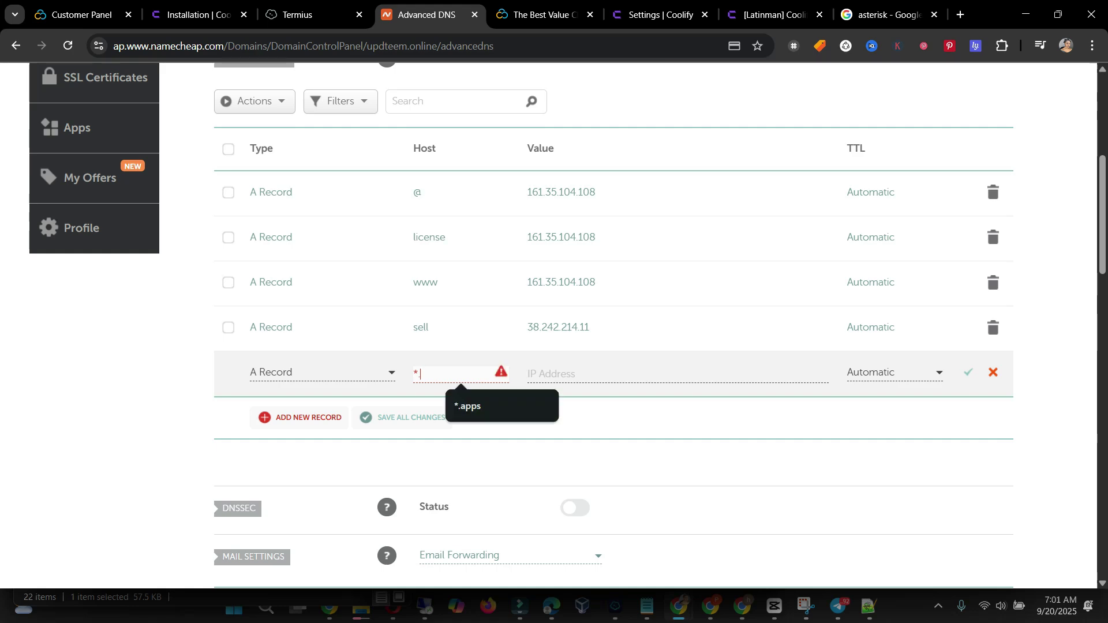
{"action": "type", "text": ".now"}
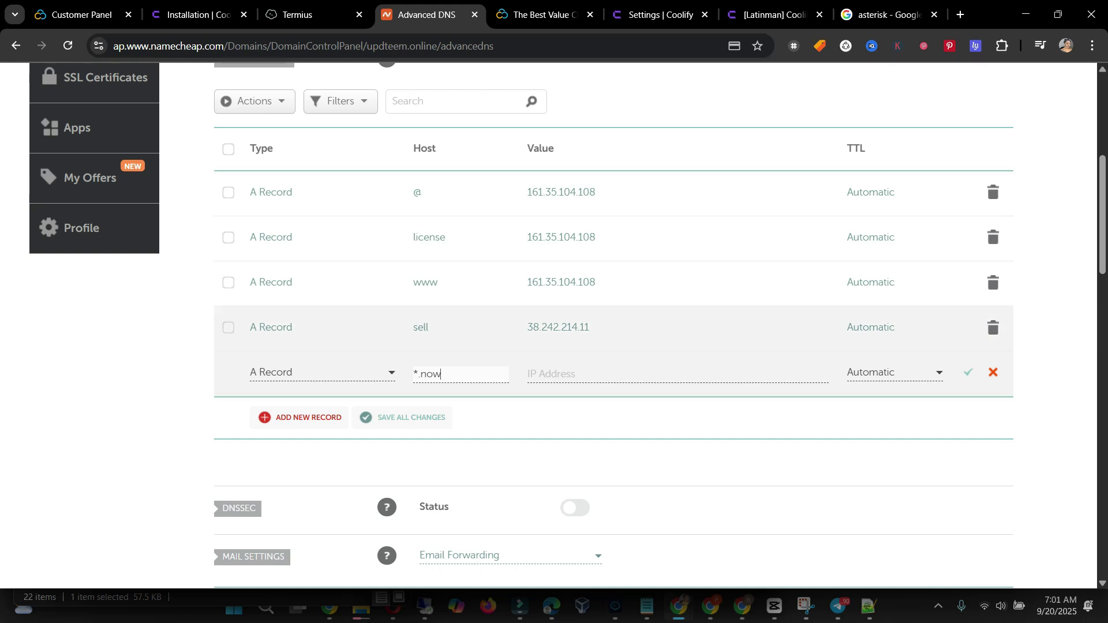
- Copy the sell record's IP address 38.242.214.11 into the *.now A Record, without leading spaces, and save the record
{"action": "left_click_drag", "start_coordinate": [592, 328], "coordinate": [527, 328]}
{"action": "key", "text": "ctrl+c"}
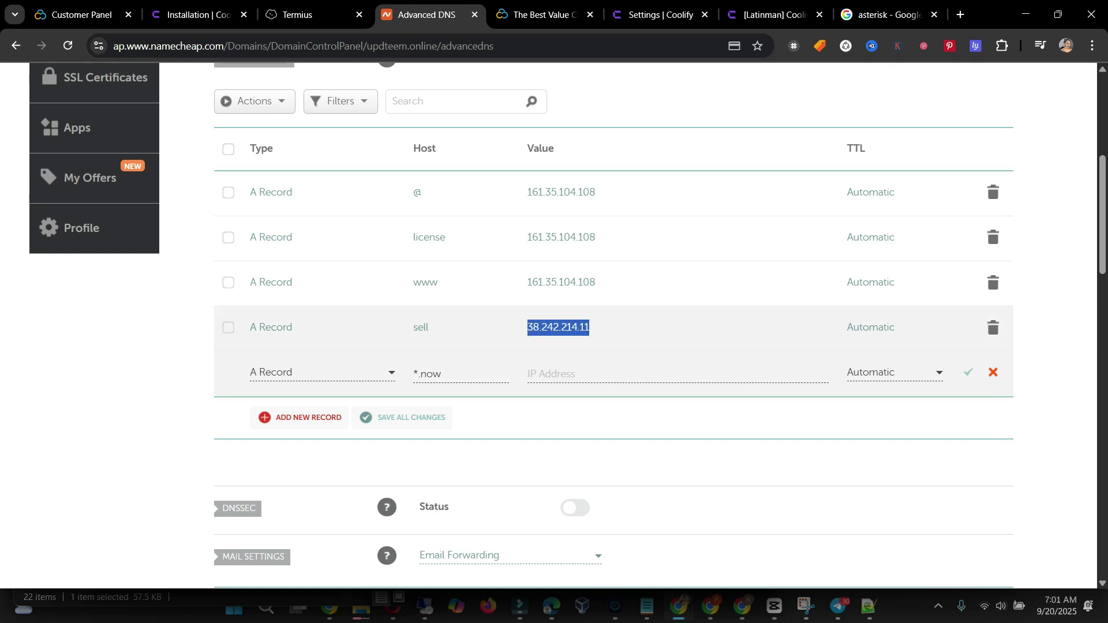
{"action": "left_click", "coordinate": [551, 374]}
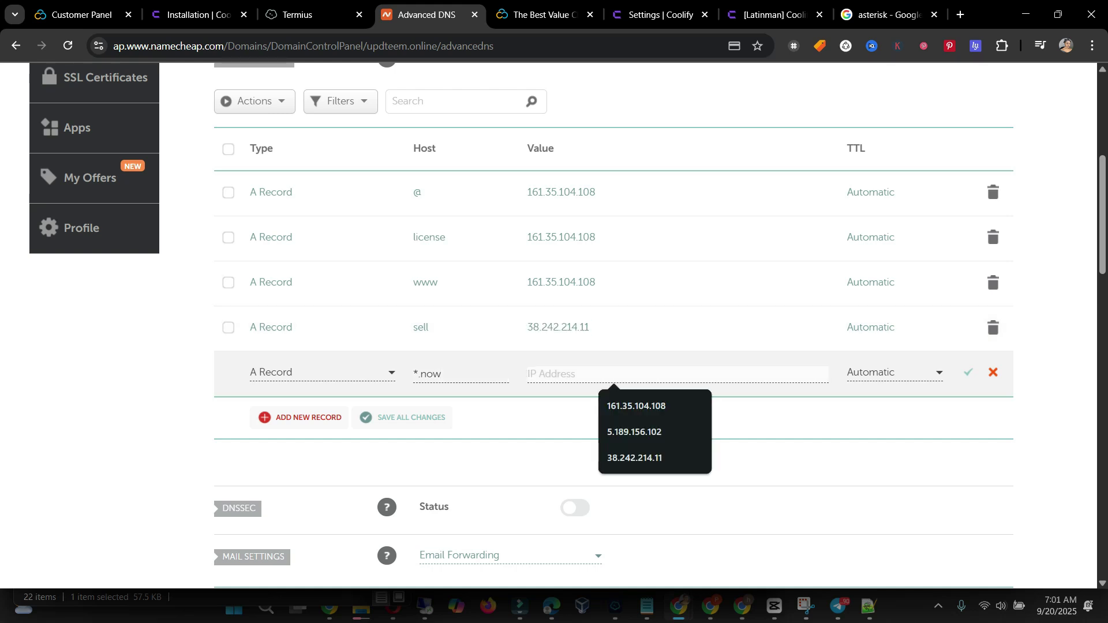
{"action": "key", "text": "ctrl+v"}
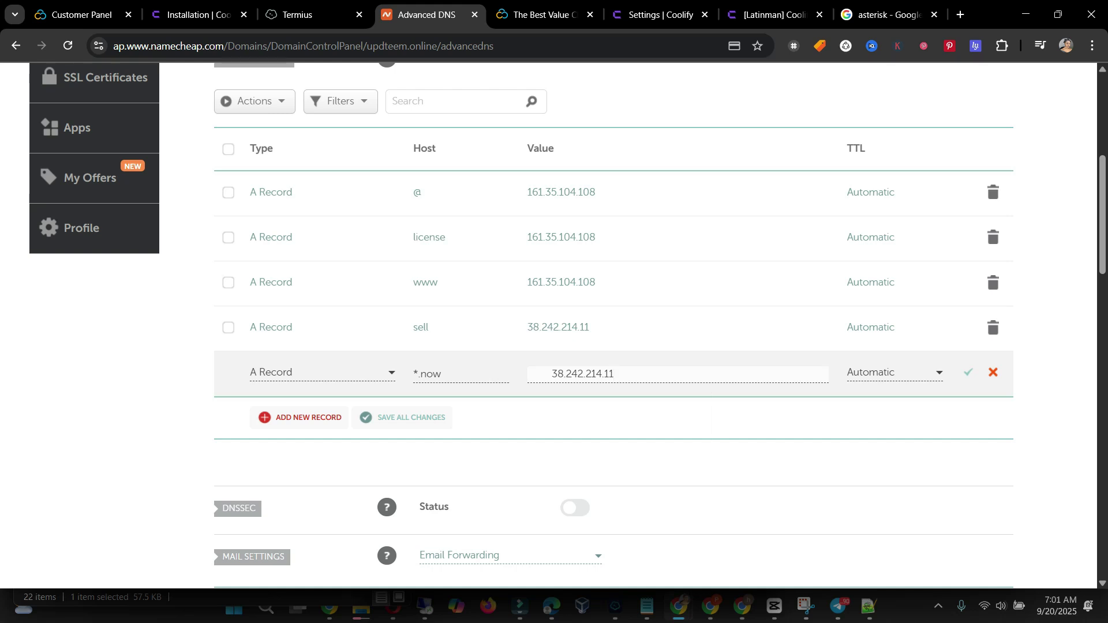
{"action": "key", "text": "shift+Home"}
{"action": "key", "text": "BackSpace"}
{"action": "left_click", "coordinate": [969, 372]}
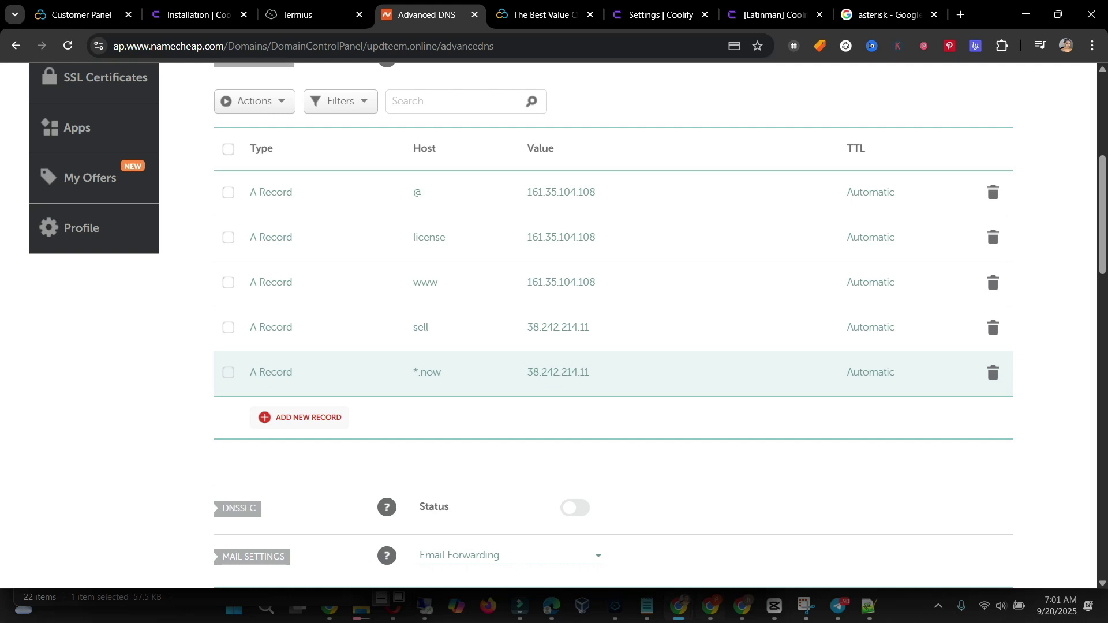
{"action": "mouse_move", "coordinate": [711, 606]}
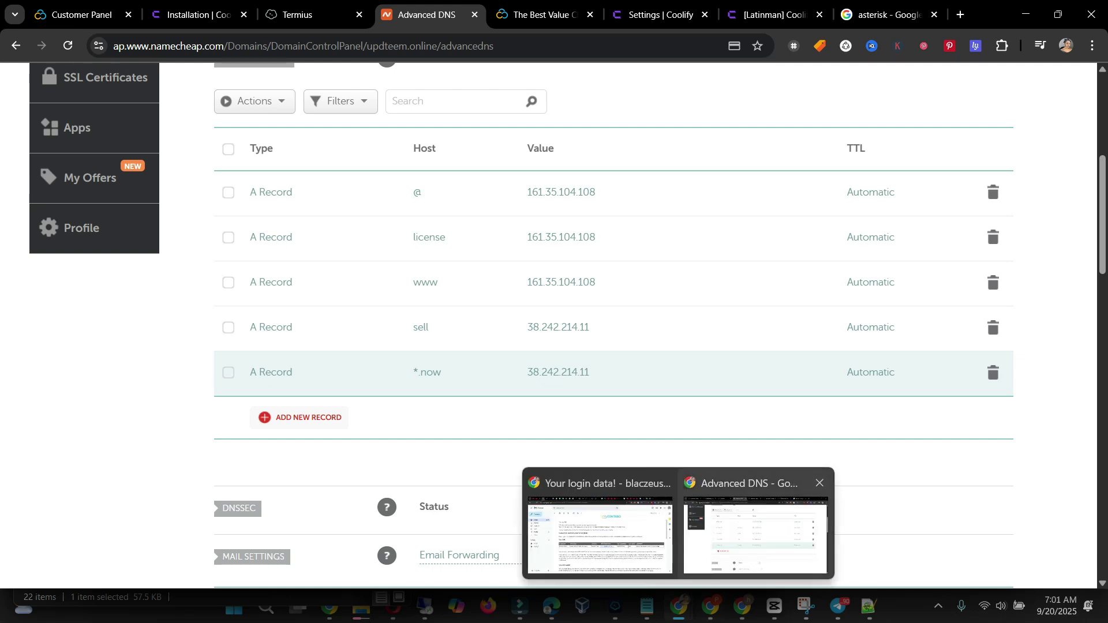
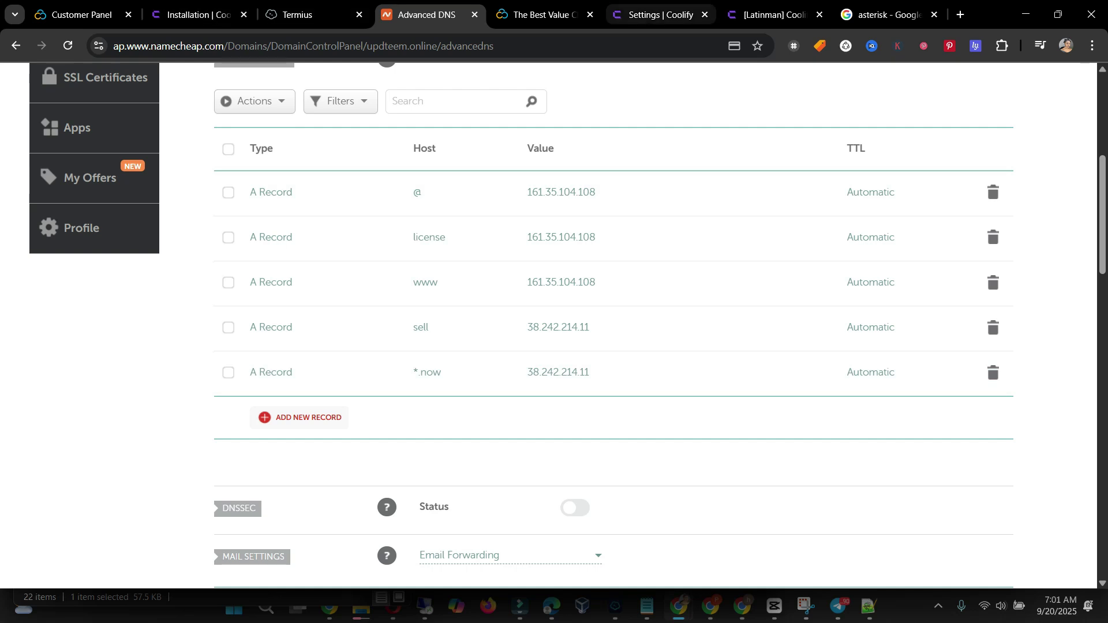
- Switch to Coolify and open the general configuration of the localhost server
{"action": "left_click", "coordinate": [660, 14]}
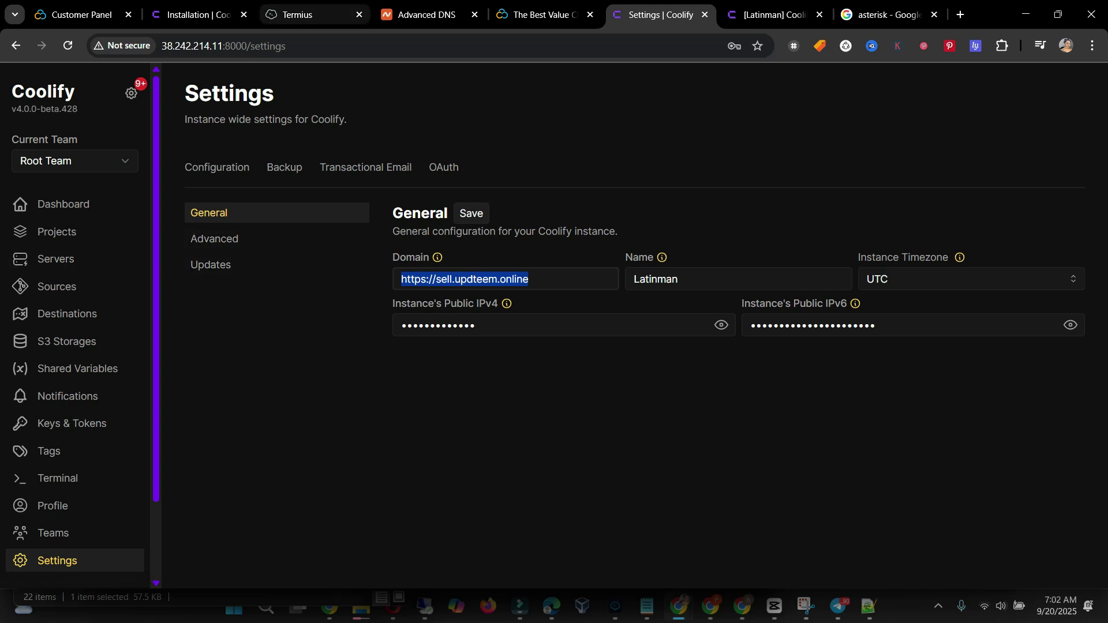
{"action": "left_click", "coordinate": [427, 14]}
{"action": "left_click", "coordinate": [427, 14]}
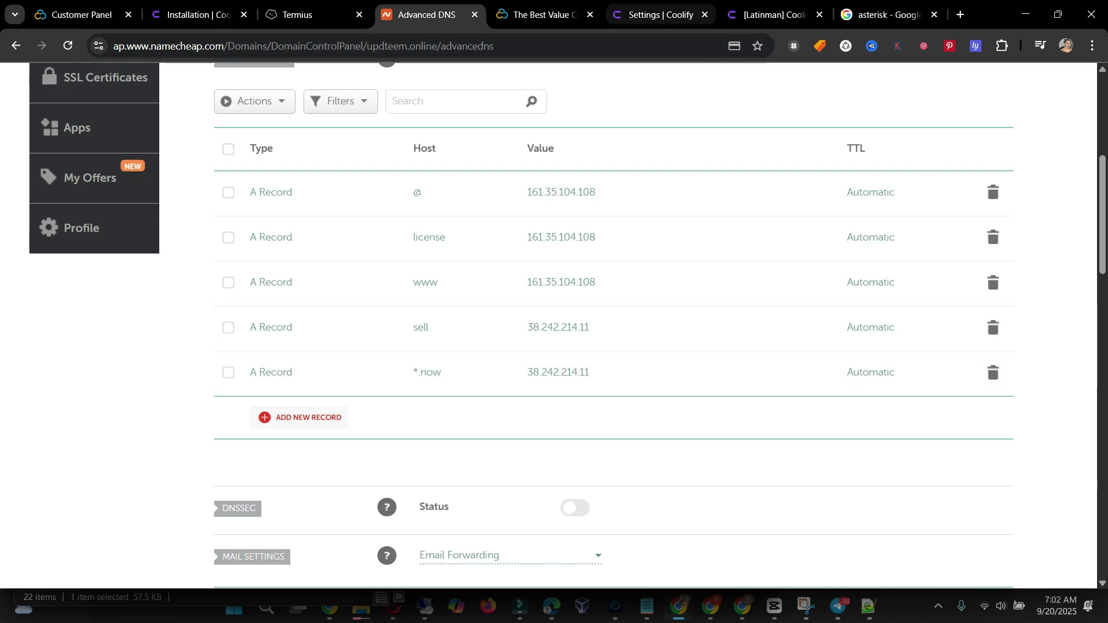
{"action": "left_click", "coordinate": [774, 15]}
{"action": "left_click", "coordinate": [661, 15]}
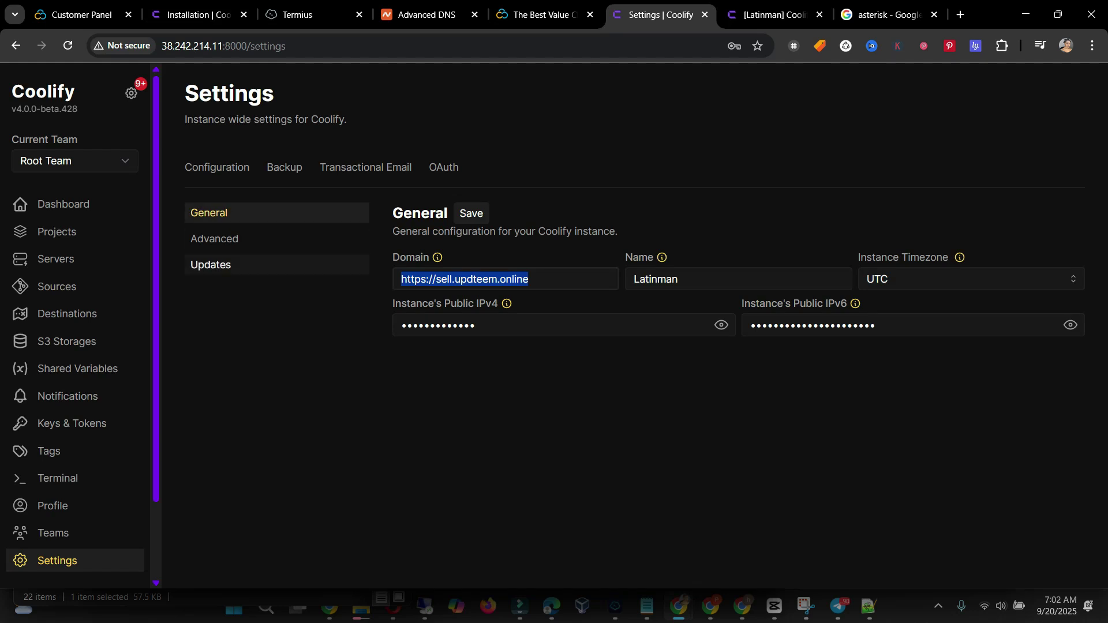
{"action": "left_click", "coordinate": [55, 258]}
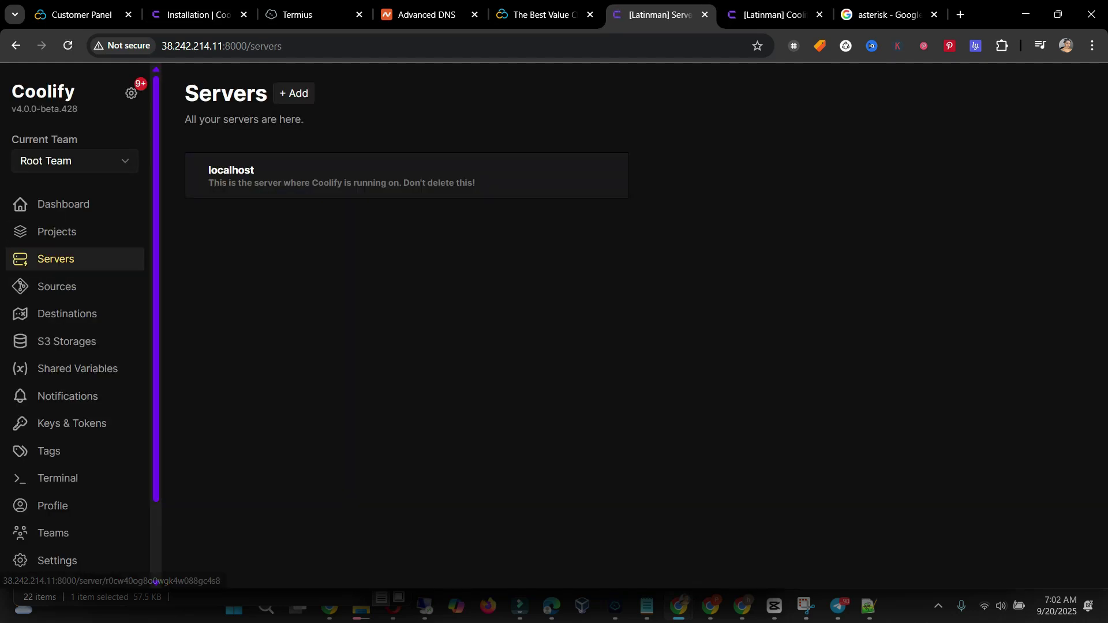
{"action": "left_click", "coordinate": [280, 170]}
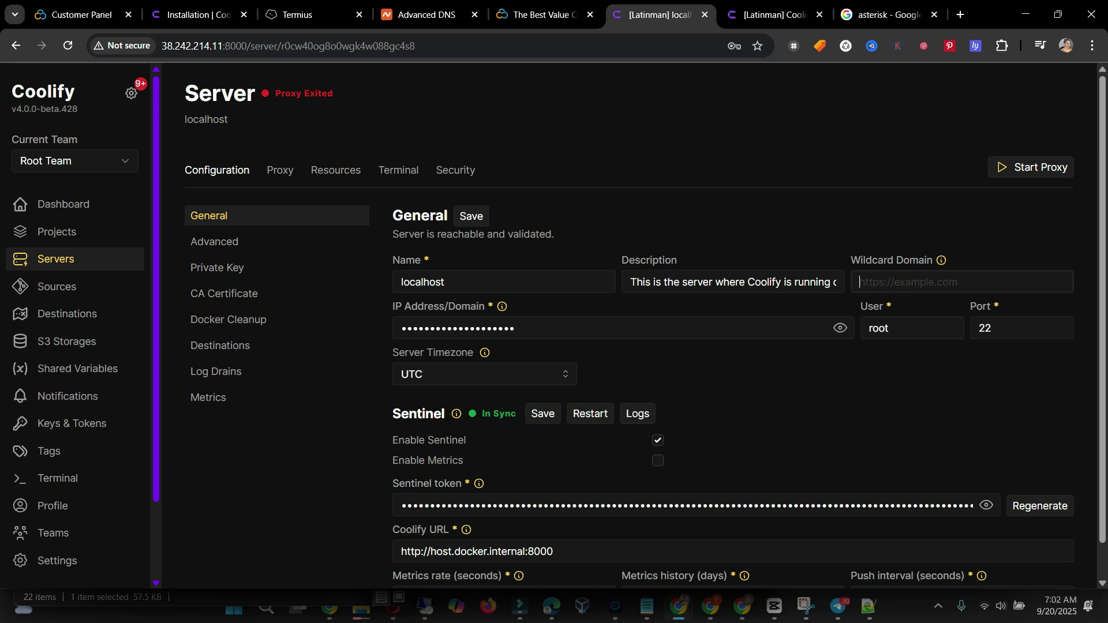
{"action": "left_click", "coordinate": [427, 14]}
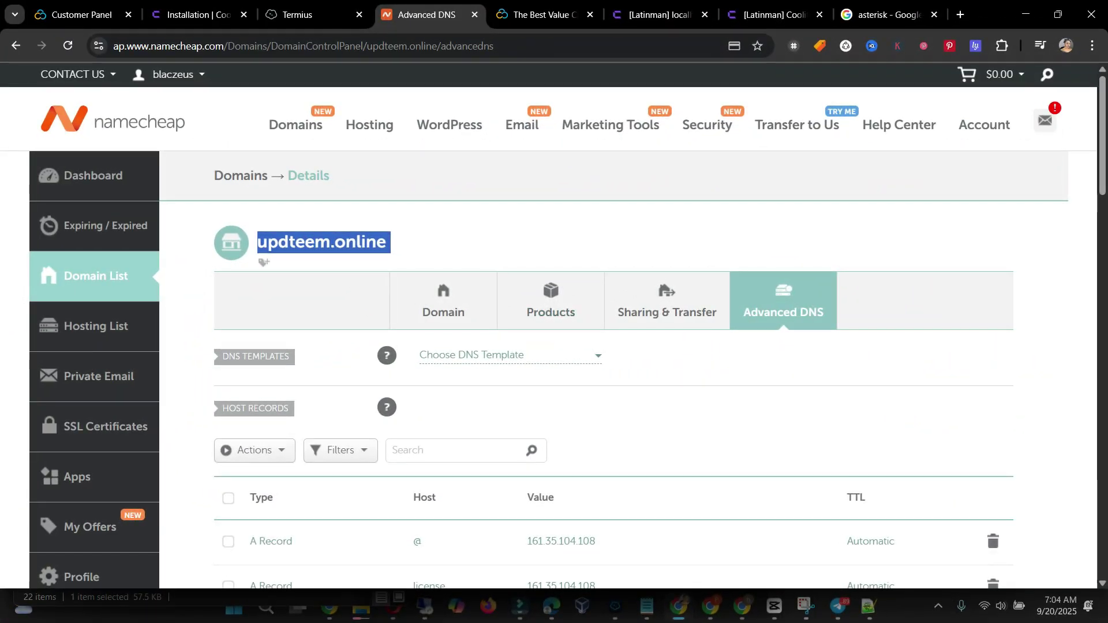
{"action": "scroll", "coordinate": [554, 326], "scroll_direction": "down", "scroll_amount": 5}
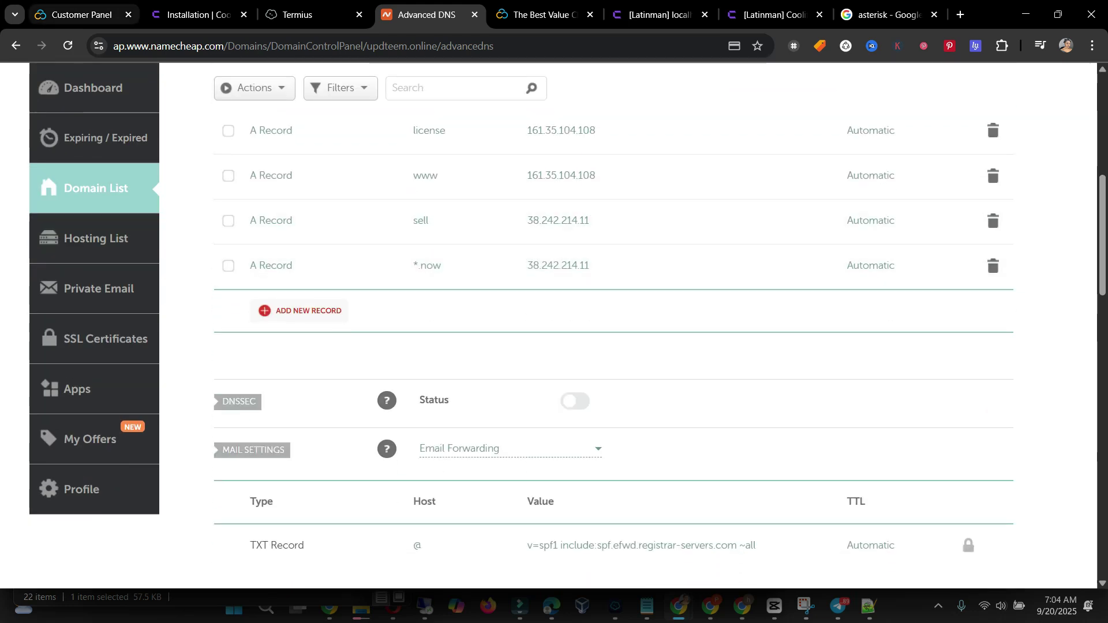
{"action": "left_click", "coordinate": [658, 14]}
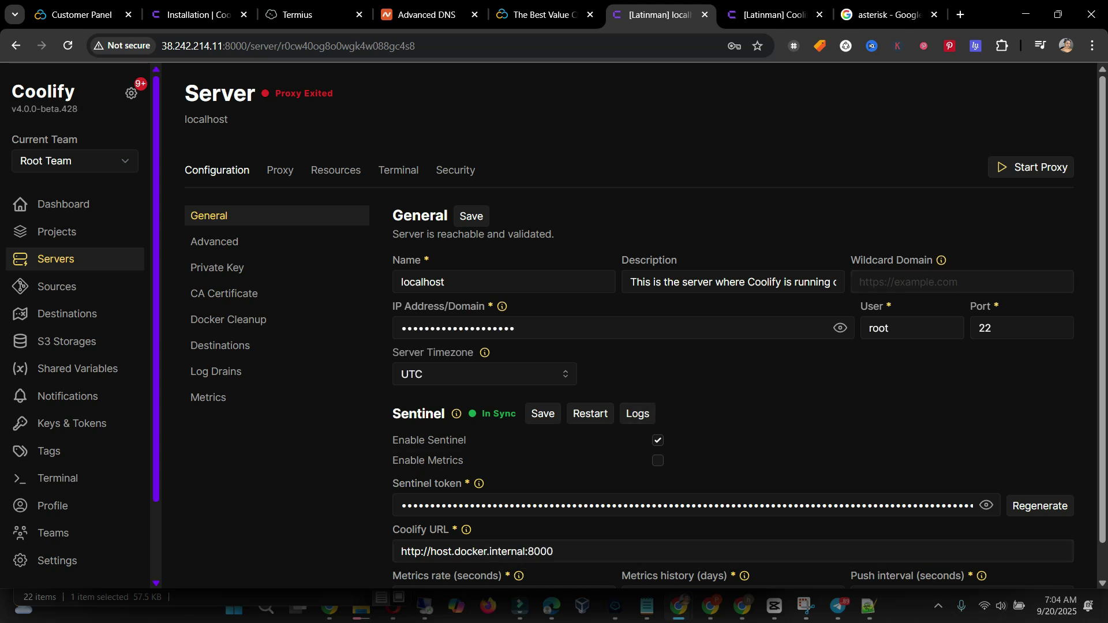
{"action": "left_click_drag", "start_coordinate": [430, 552], "coordinate": [401, 551]}
{"action": "key", "text": "ctrl+c"}
{"action": "left_click", "coordinate": [860, 282]}
{"action": "key", "text": "ctrl+v"}
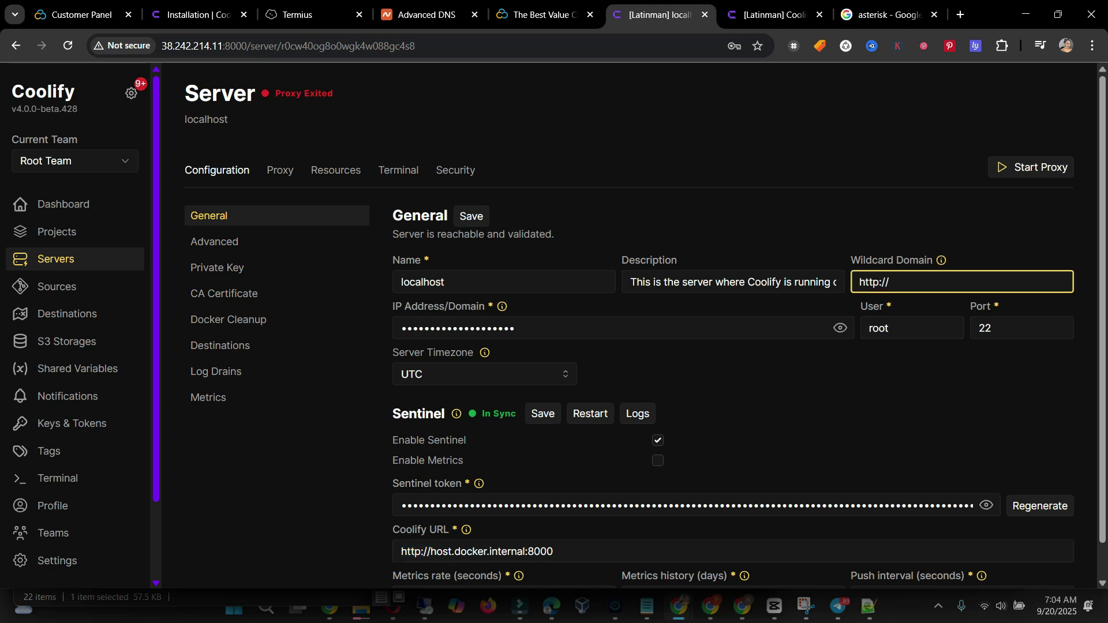
{"action": "type", "text": "s://now."}
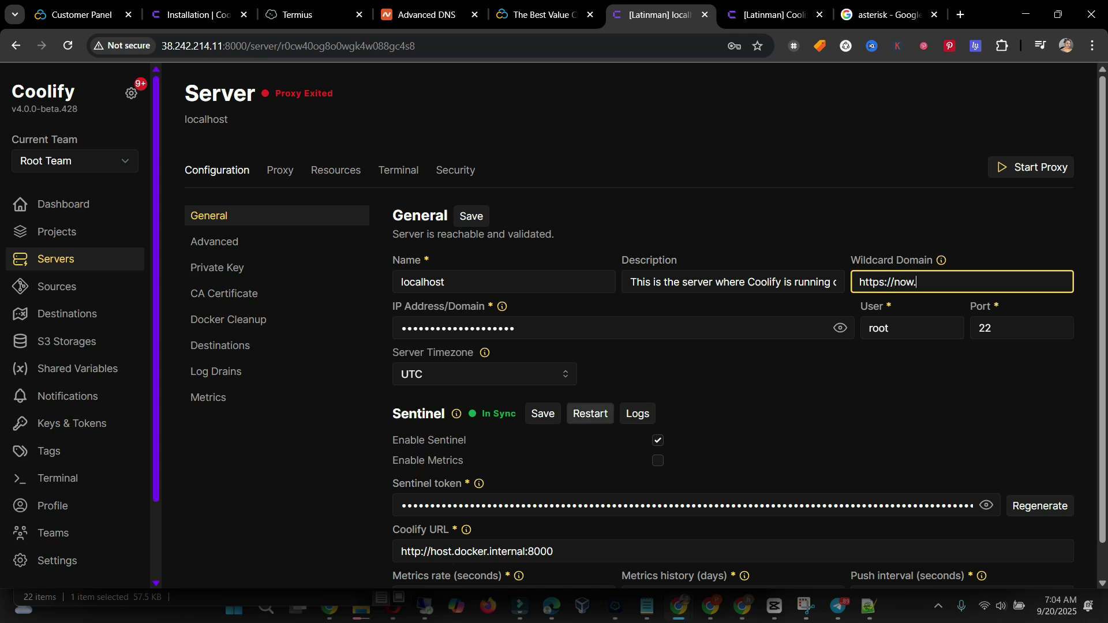
- Copy the domain name updteem.online from its details page in Namecheap
{"action": "left_click", "coordinate": [427, 14]}
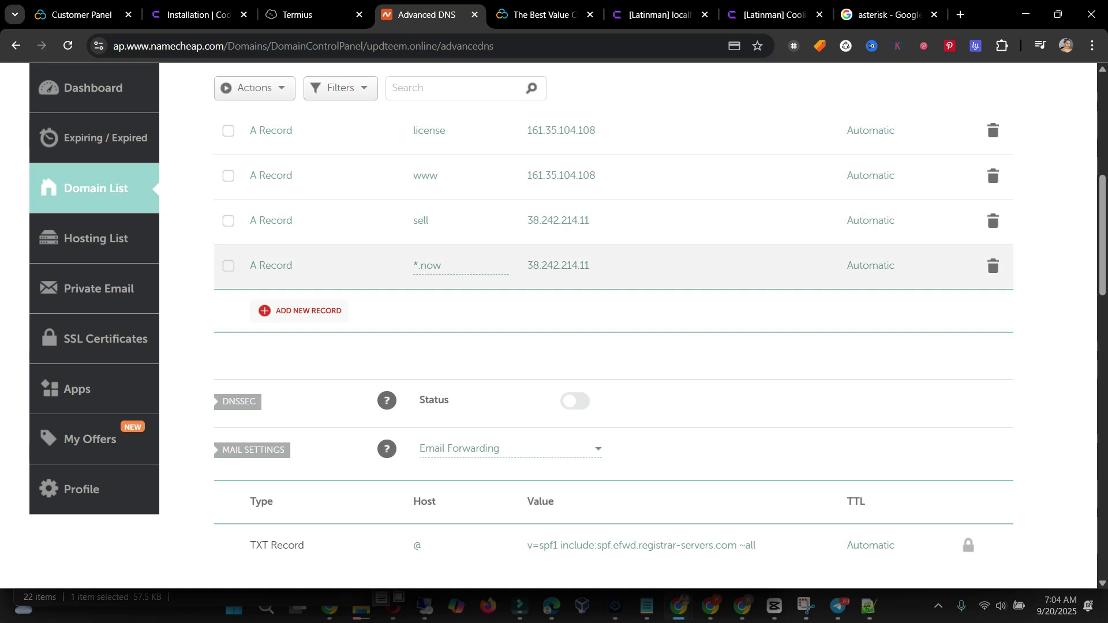
{"action": "scroll", "coordinate": [577, 323], "scroll_direction": "up", "scroll_amount": 6}
{"action": "double_click", "coordinate": [322, 243]}
{"action": "key", "text": "ctrl+c"}
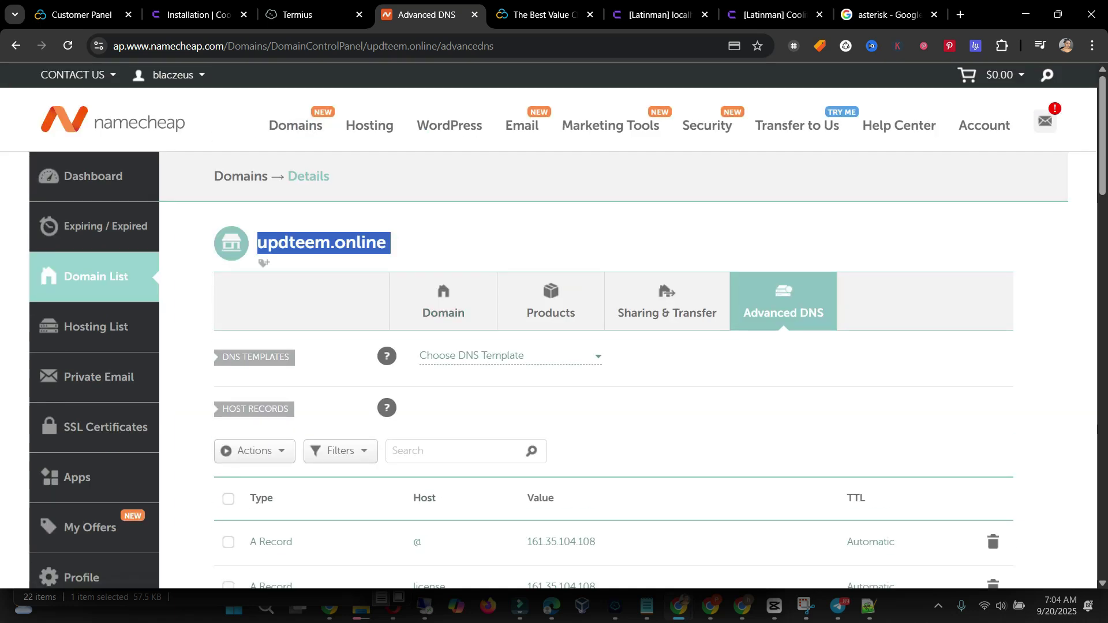
{"action": "right_click", "coordinate": [327, 245]}
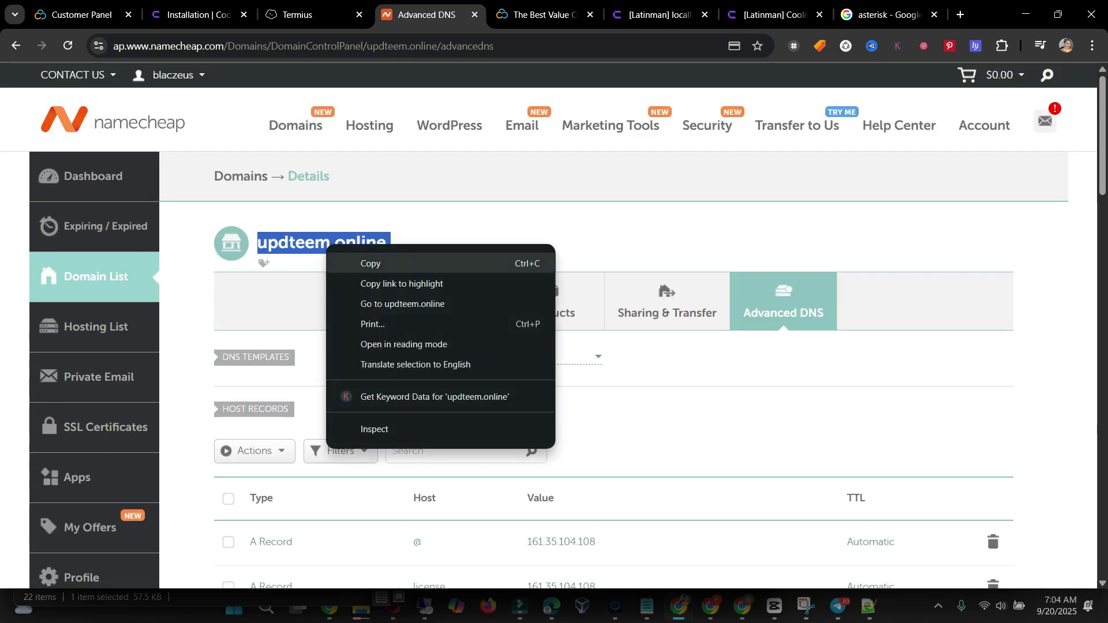
{"action": "left_click", "coordinate": [371, 263]}
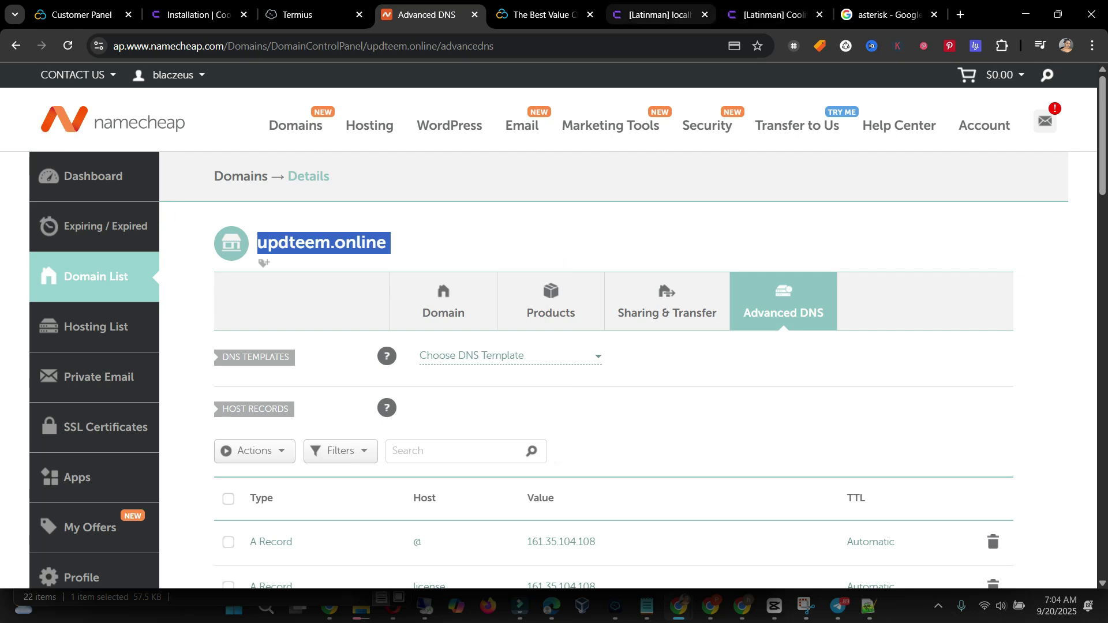
{"action": "left_click", "coordinate": [660, 15]}
{"action": "key", "text": "ctrl+v"}
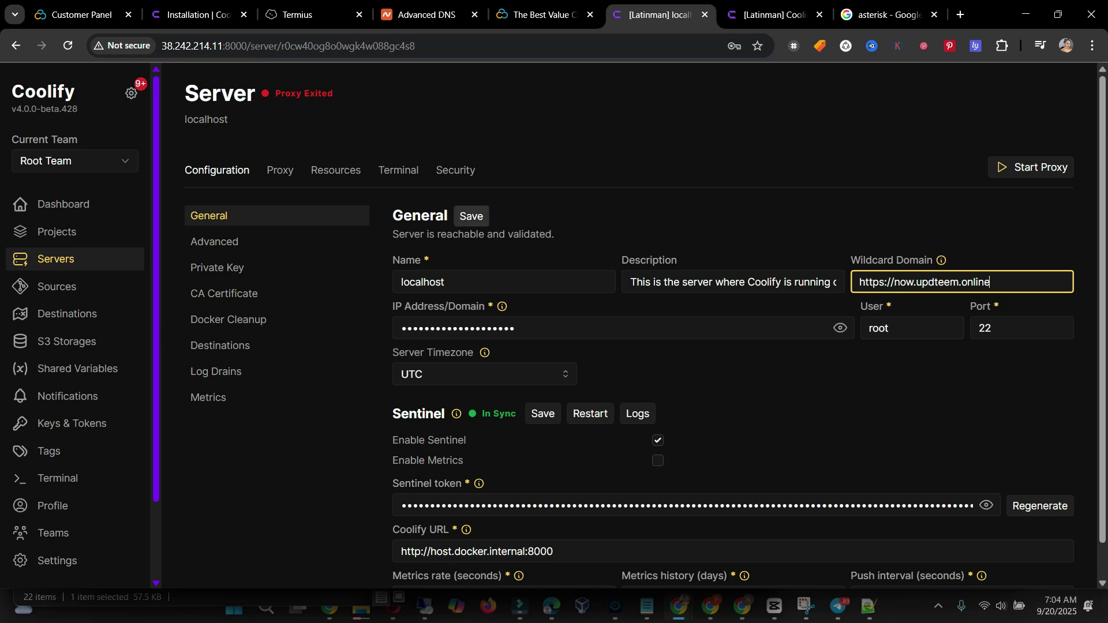
{"action": "left_click", "coordinate": [470, 216]}
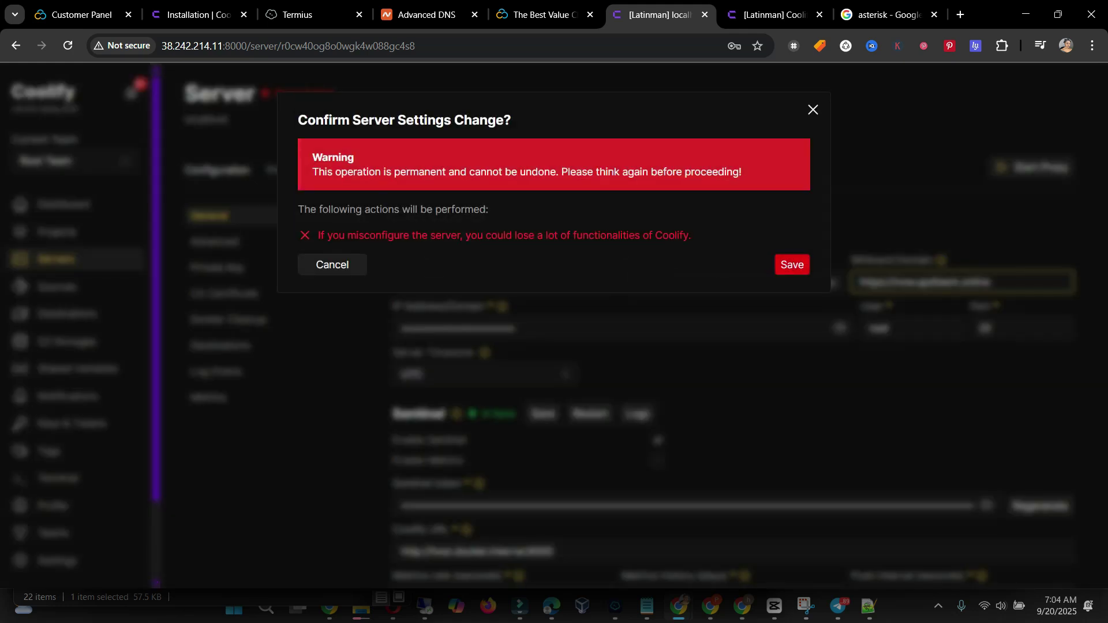
{"action": "left_click", "coordinate": [791, 264]}
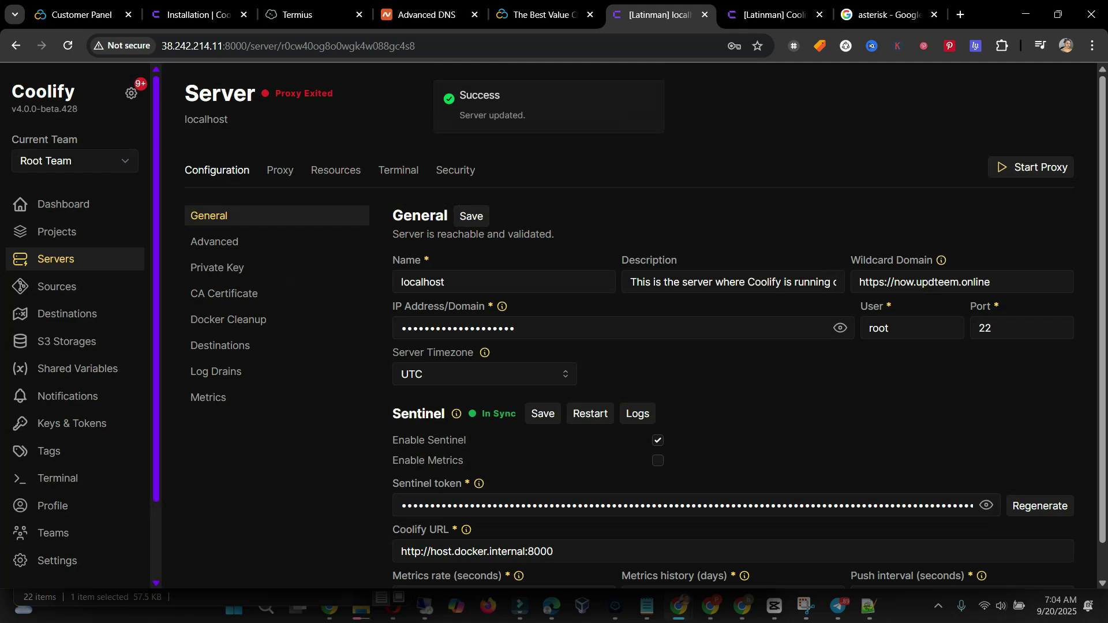
- Open My first project from the dashboard and start adding a new resource to its production environment
{"action": "left_click", "coordinate": [56, 232]}
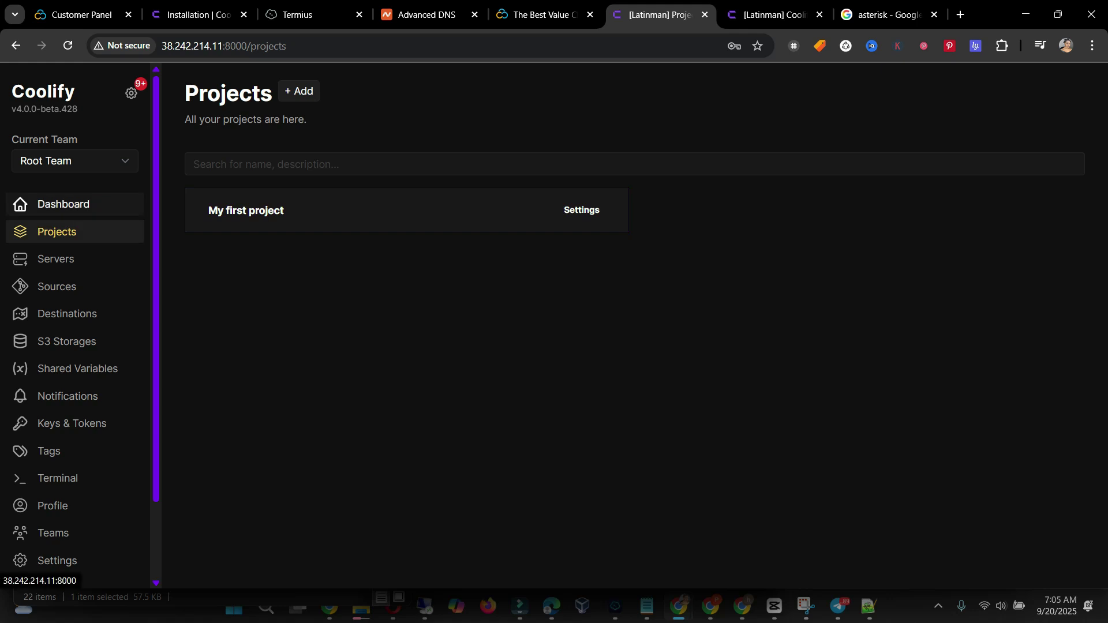
{"action": "left_click", "coordinate": [63, 204]}
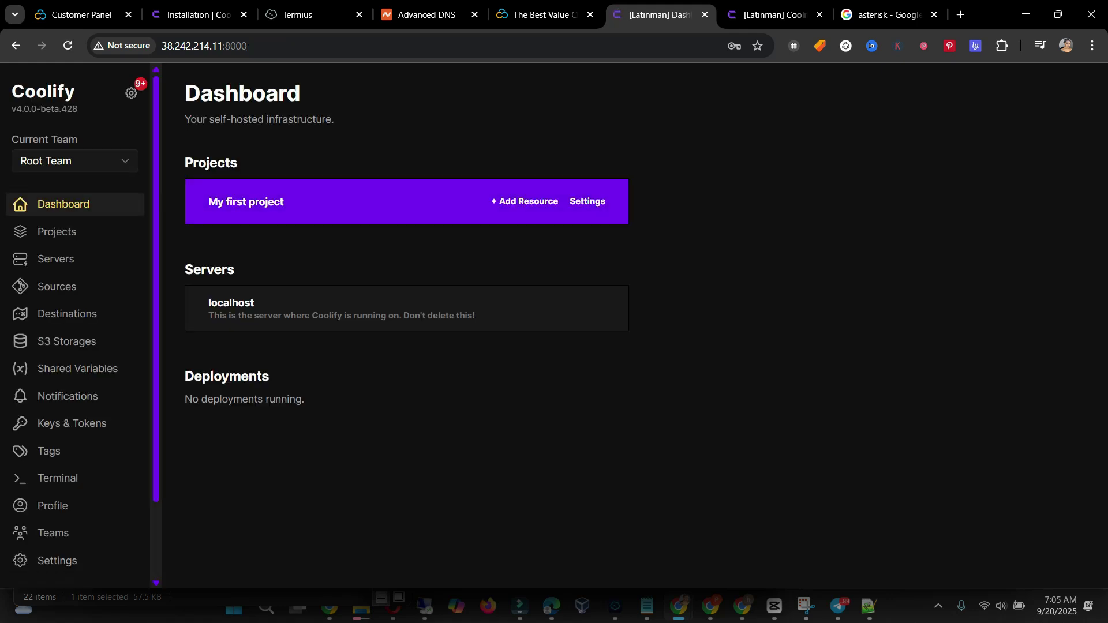
{"action": "left_click", "coordinate": [346, 201]}
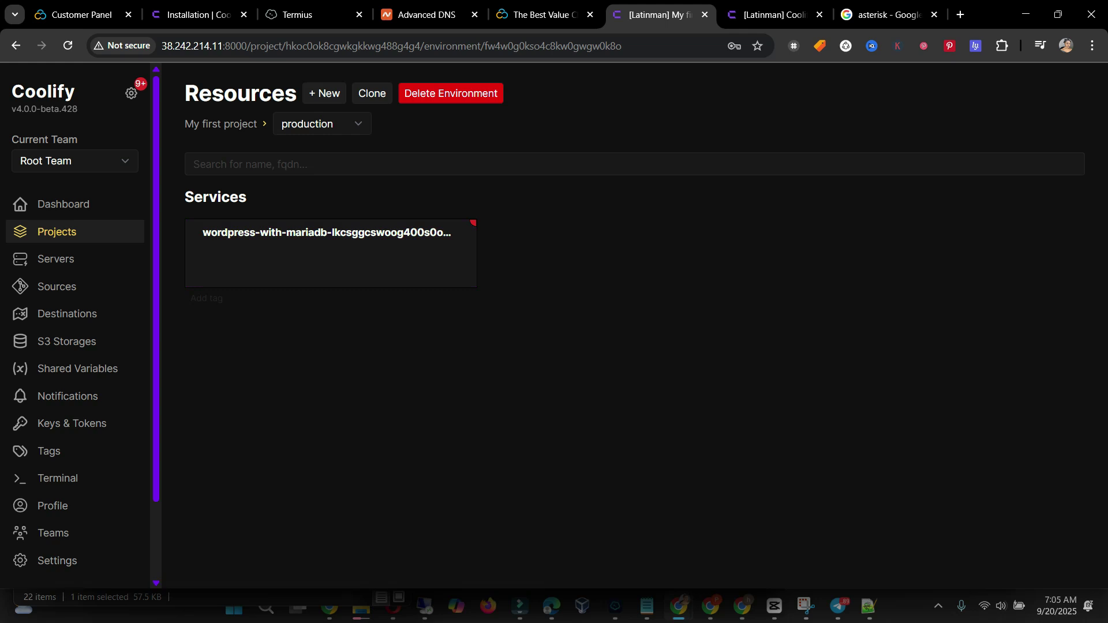
{"action": "left_click", "coordinate": [325, 93]}
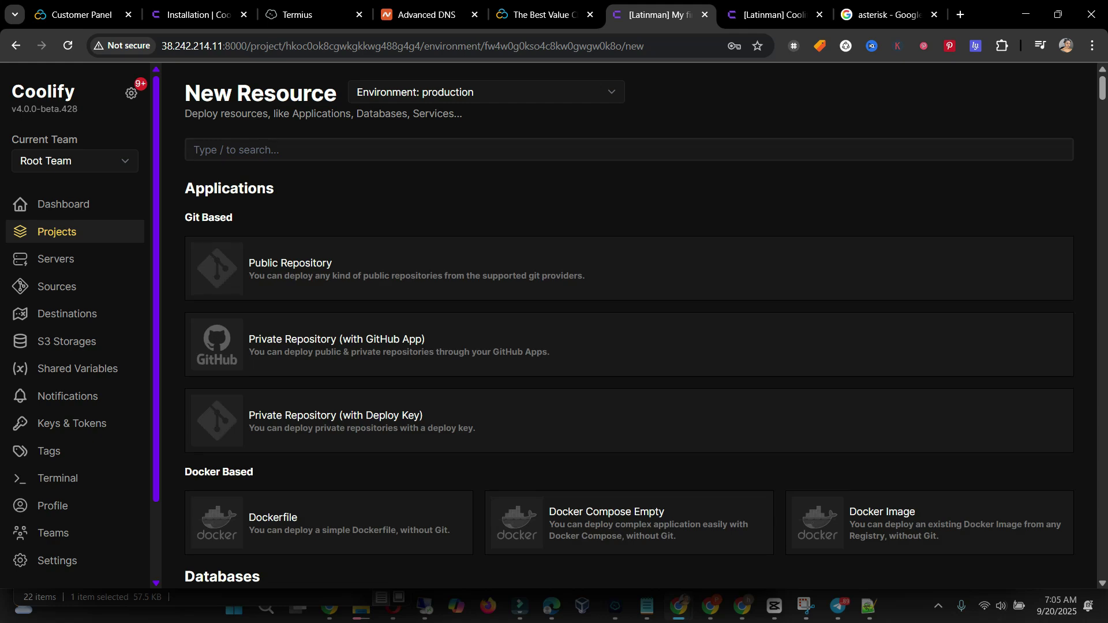
- Search the new resources for "word" and add the Wordpress With Mariadb service to the production environment
{"action": "type", "text": "word"}
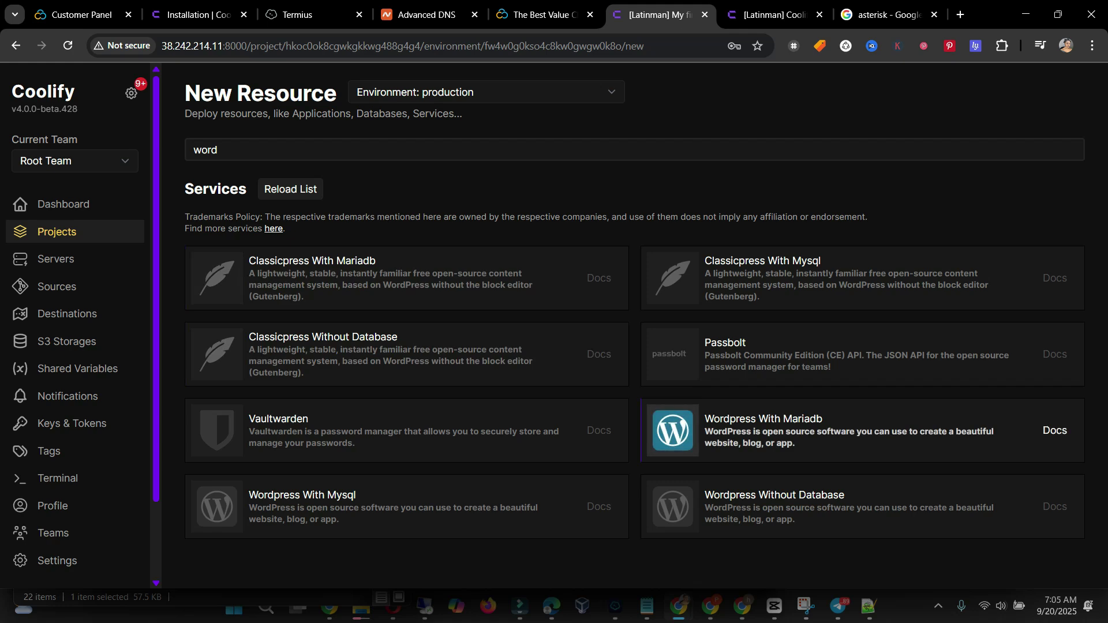
{"action": "left_click", "coordinate": [862, 430]}
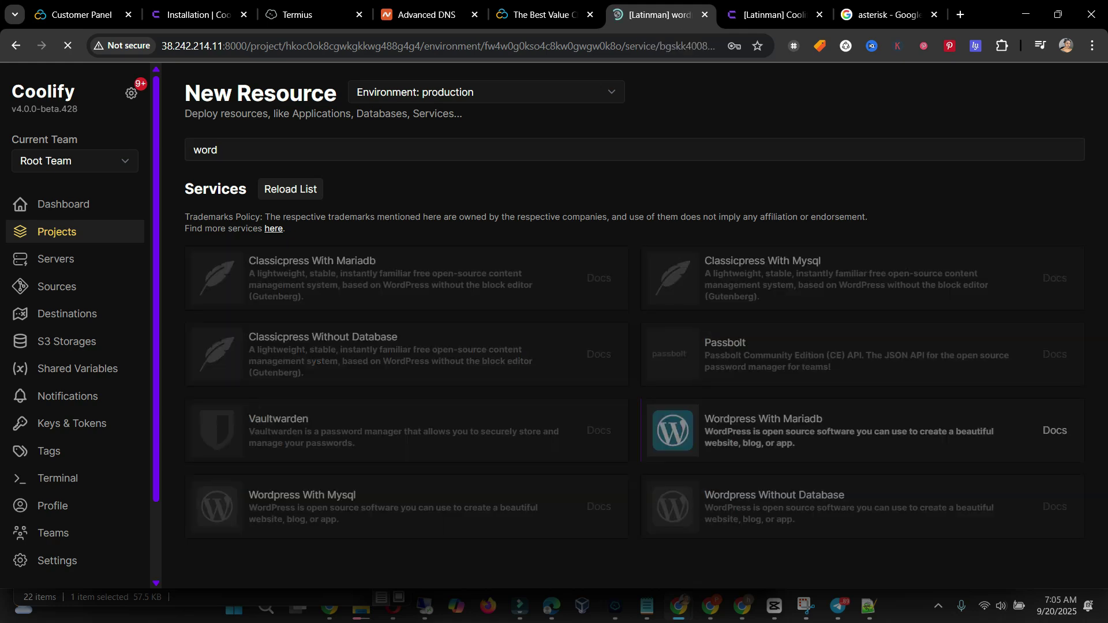
{"action": "scroll", "coordinate": [646, 326], "scroll_direction": "down", "scroll_amount": 1}
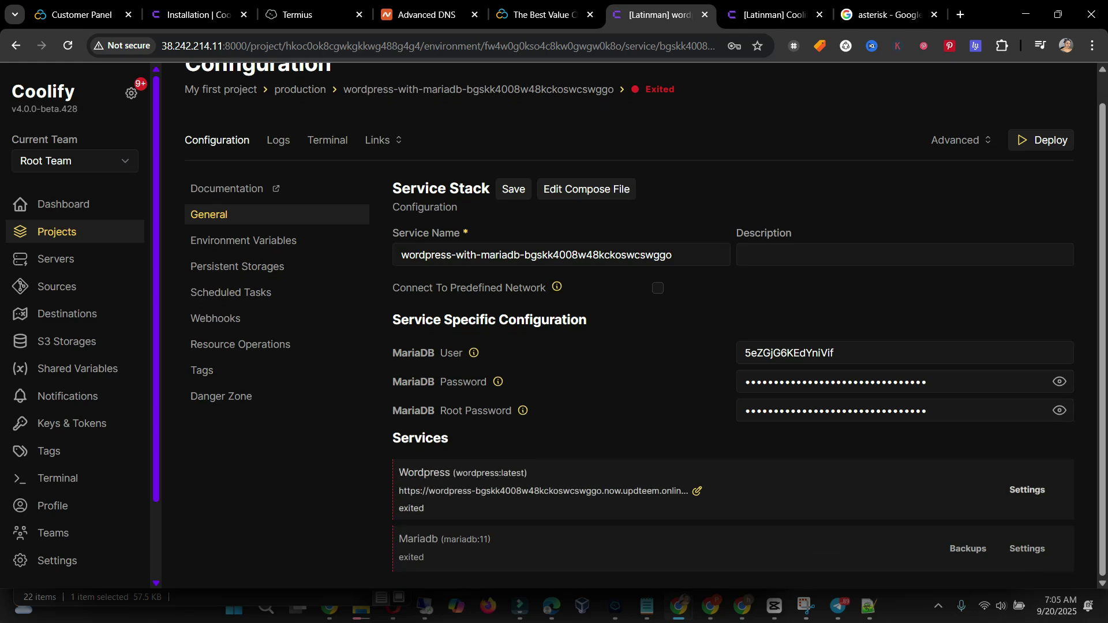
{"action": "left_click", "coordinate": [697, 491]}
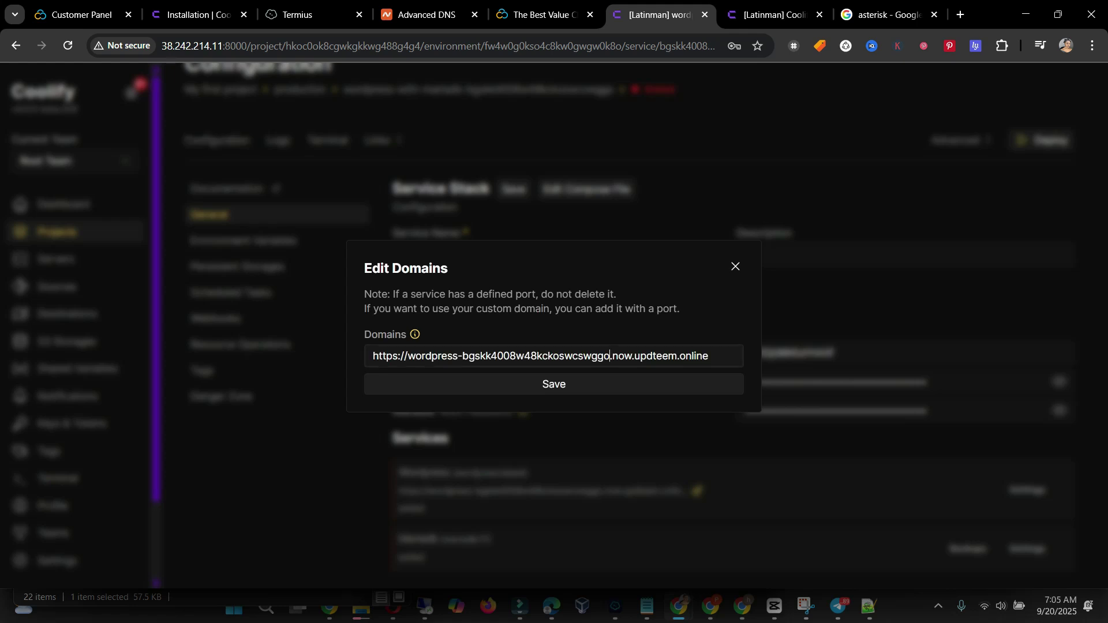
{"action": "left_click_drag", "start_coordinate": [610, 356], "coordinate": [415, 356]}
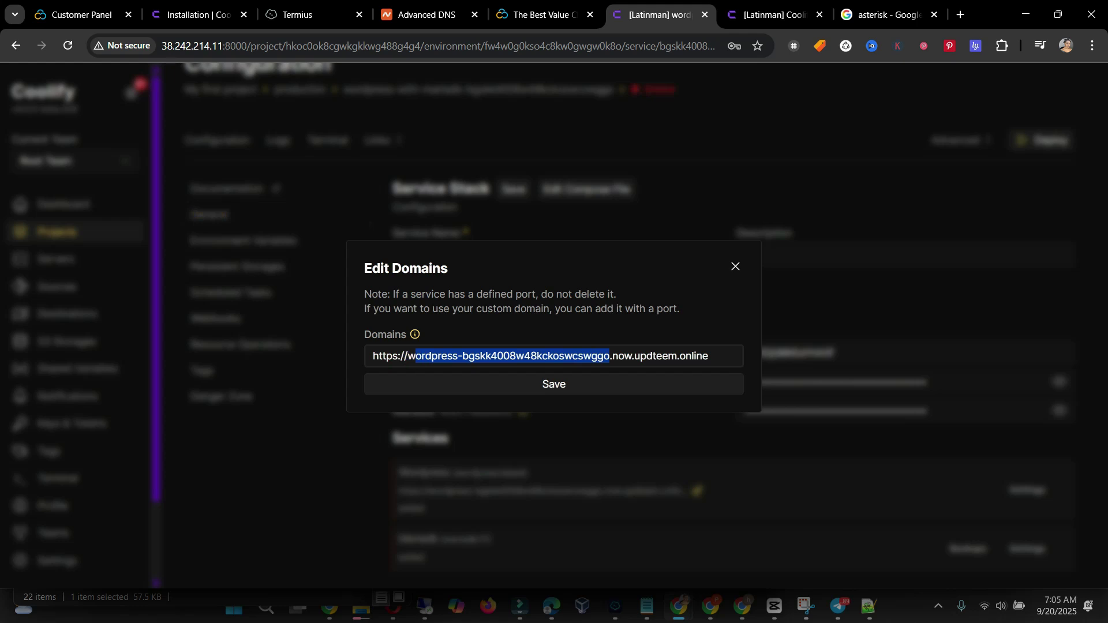
{"action": "key", "text": "BackSpace"}
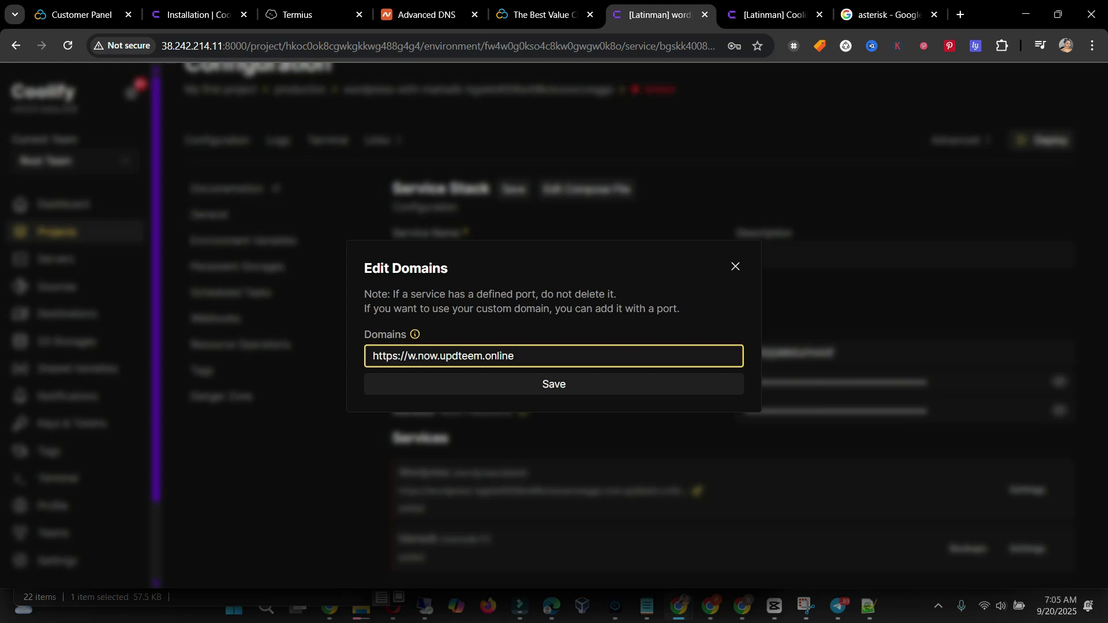
{"action": "left_click", "coordinate": [553, 384]}
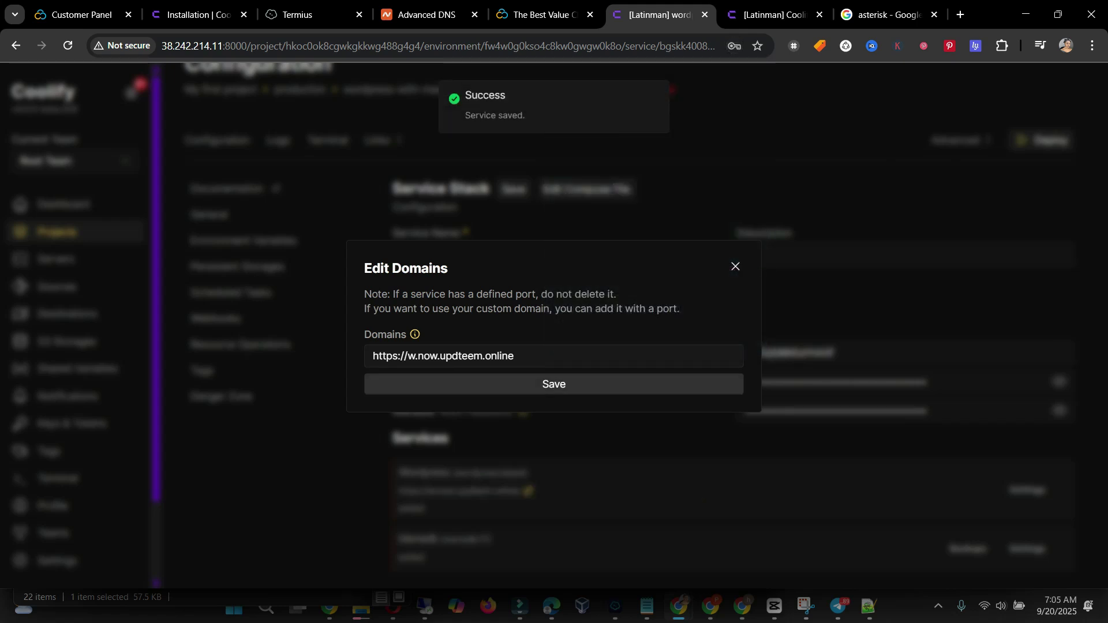
{"action": "left_click", "coordinate": [553, 384]}
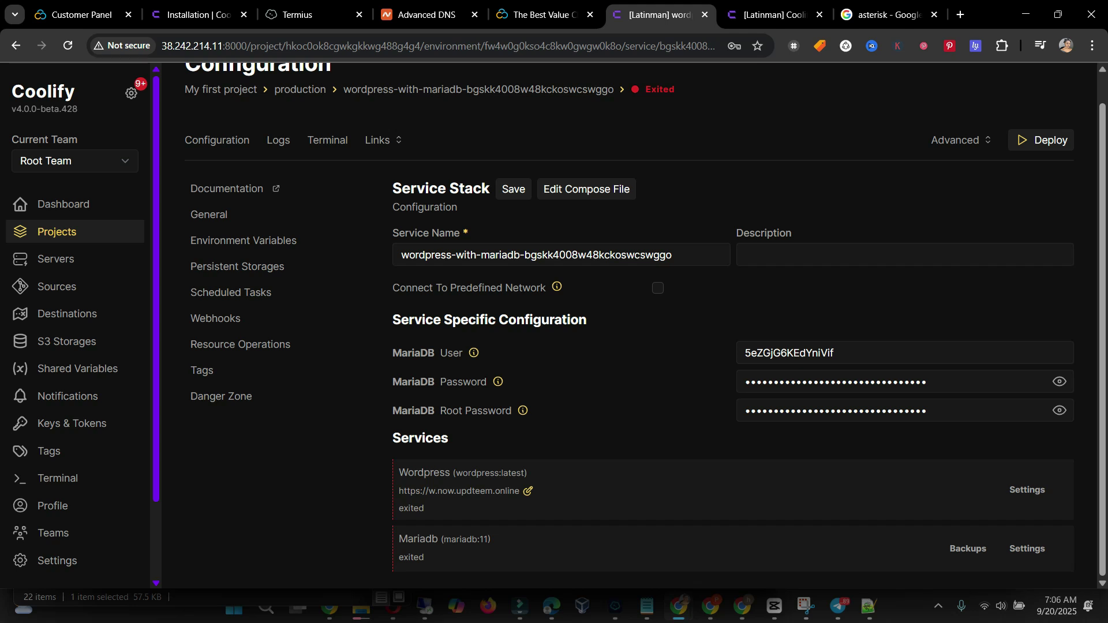
- Deploy the WordPress with MariaDB service, review its startup log, and close the log
{"action": "scroll", "coordinate": [646, 319], "scroll_direction": "up", "scroll_amount": 1}
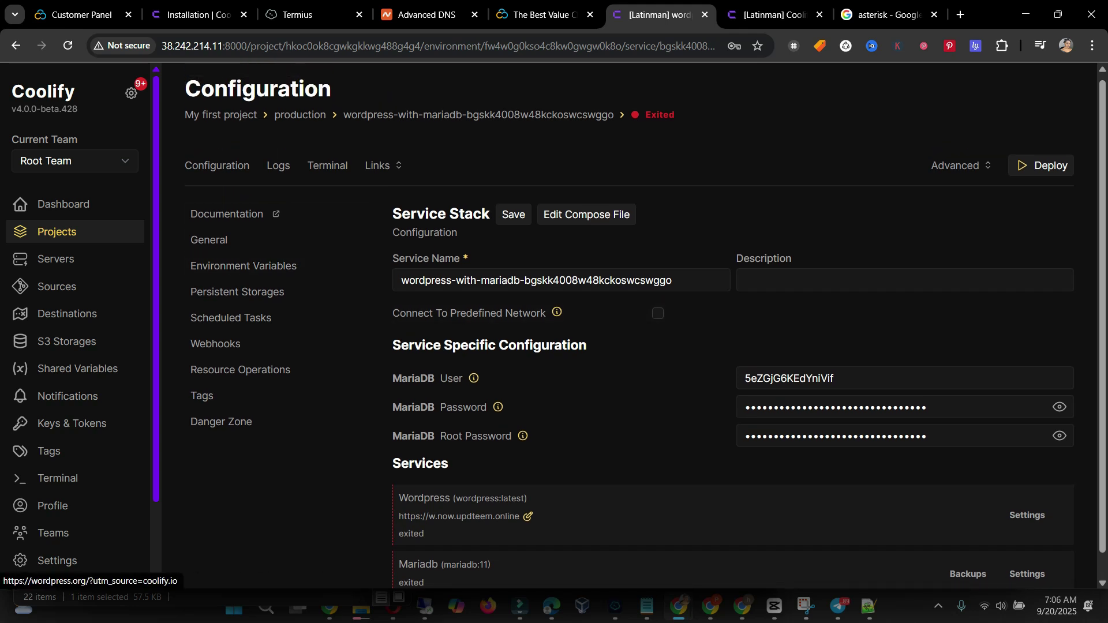
{"action": "left_click", "coordinate": [217, 166]}
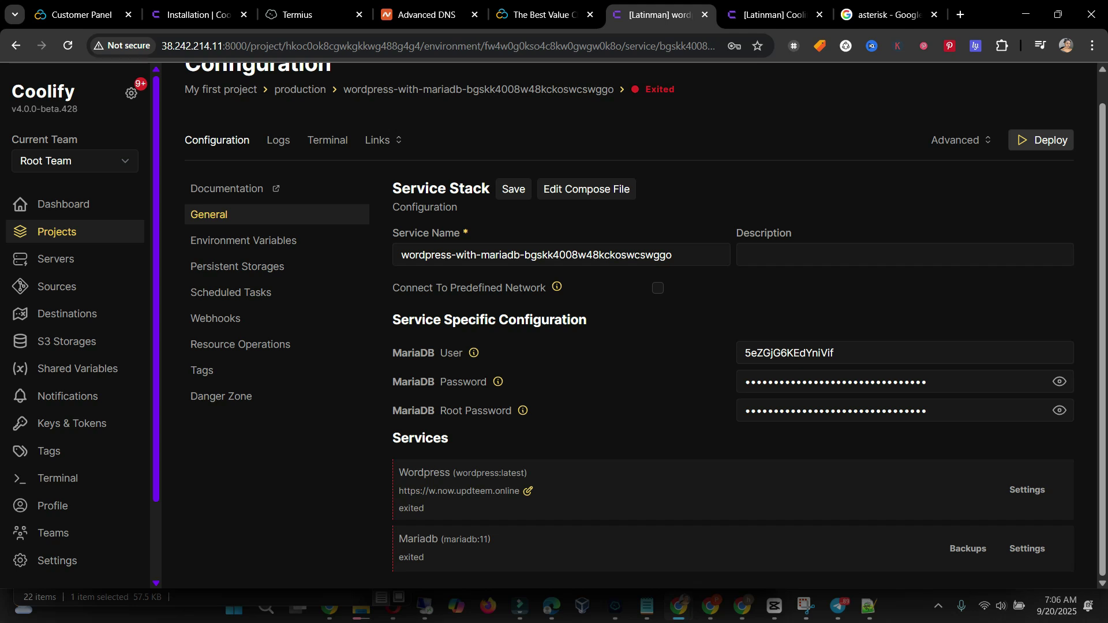
{"action": "left_click", "coordinate": [1041, 140]}
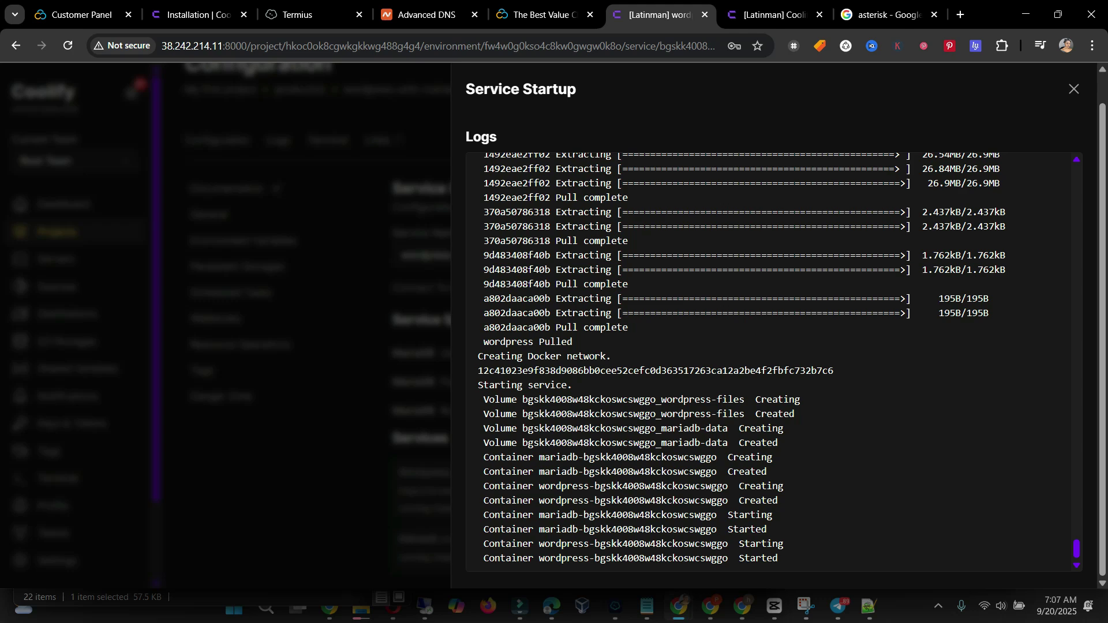
{"action": "scroll", "coordinate": [745, 362], "scroll_direction": "up", "scroll_amount": 15}
{"action": "left_click", "coordinate": [1073, 88]}
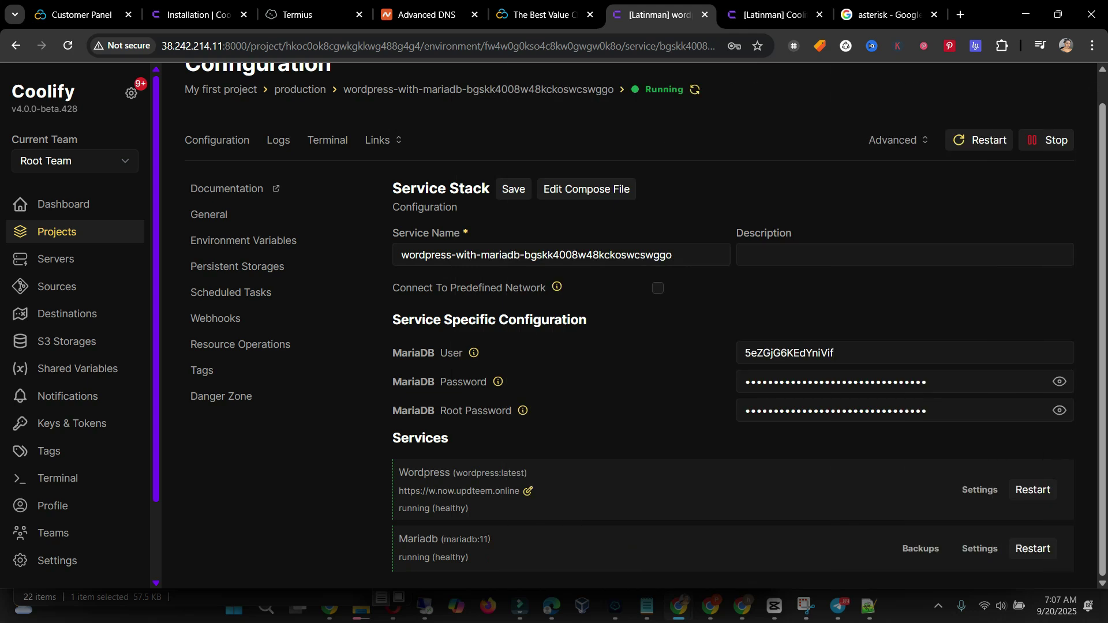
{"action": "scroll", "coordinate": [629, 326], "scroll_direction": "up", "scroll_amount": 1}
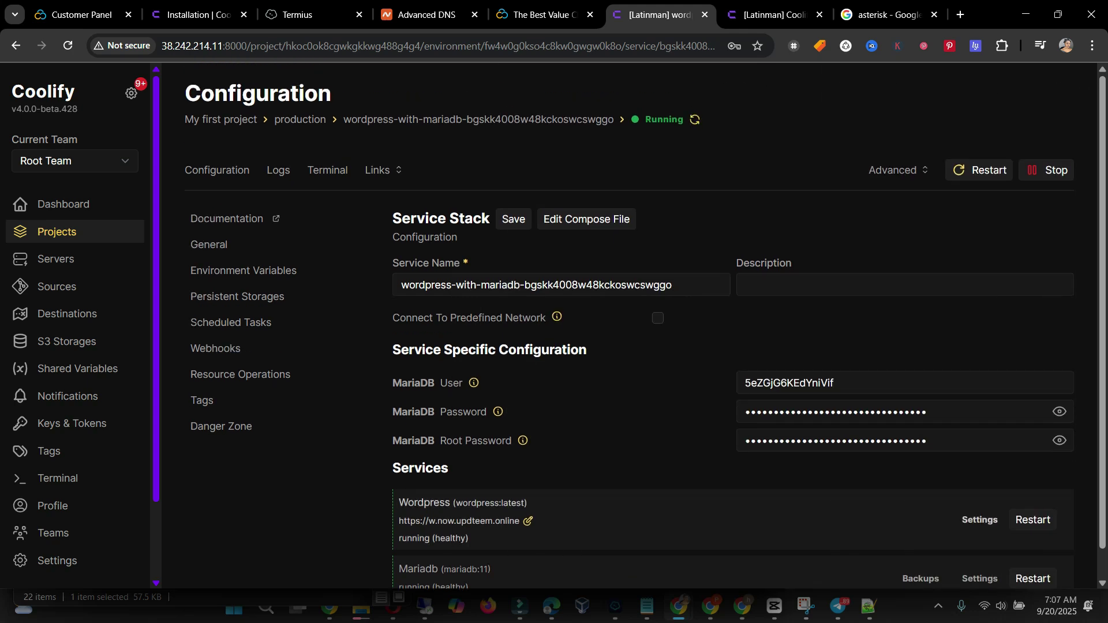
{"action": "triple_click", "coordinate": [474, 520]}
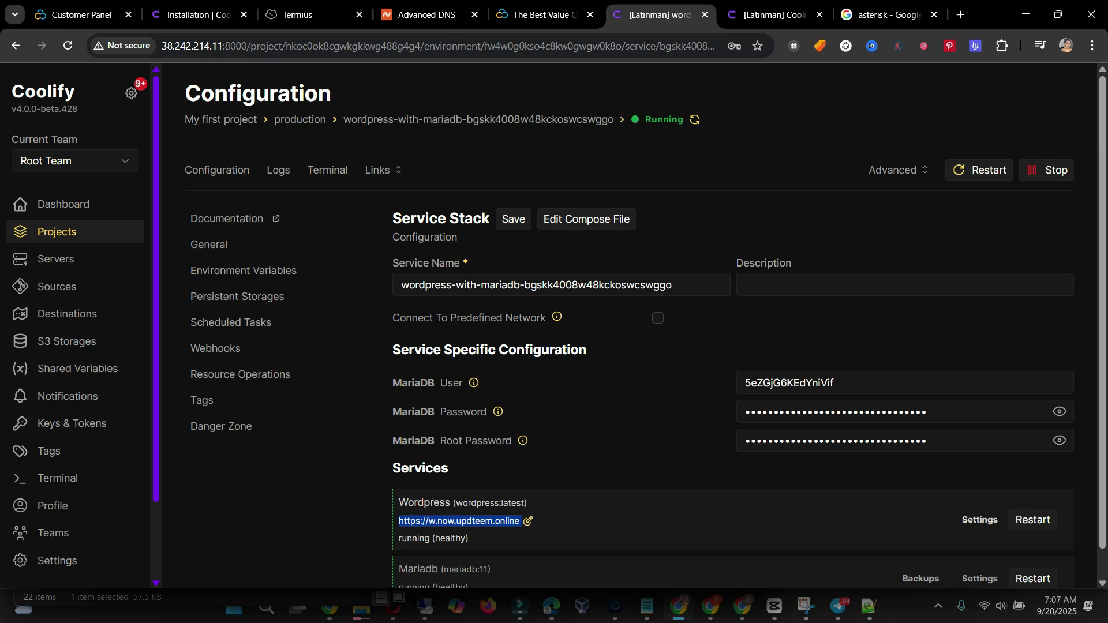
{"action": "right_click", "coordinate": [486, 521]}
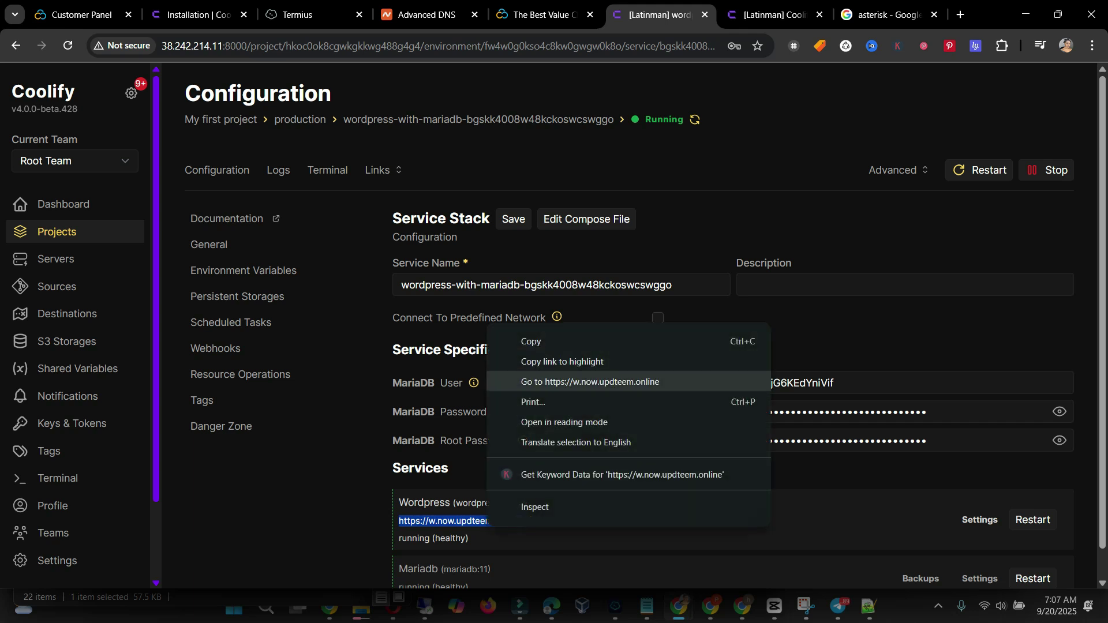
{"action": "left_click", "coordinate": [590, 381]}
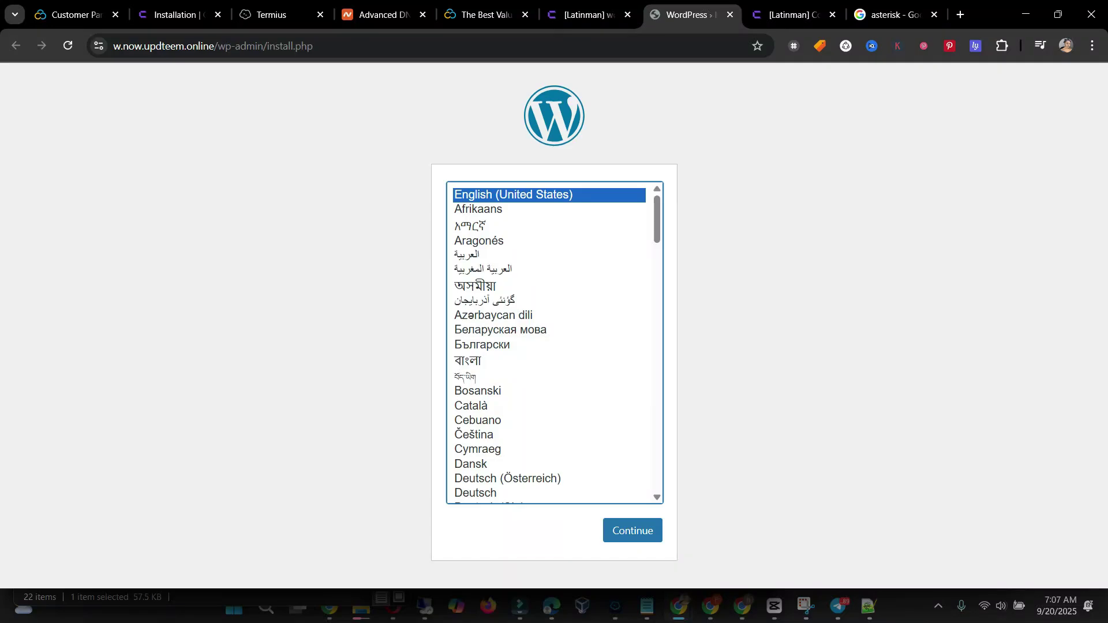
{"action": "left_click", "coordinate": [632, 530]}
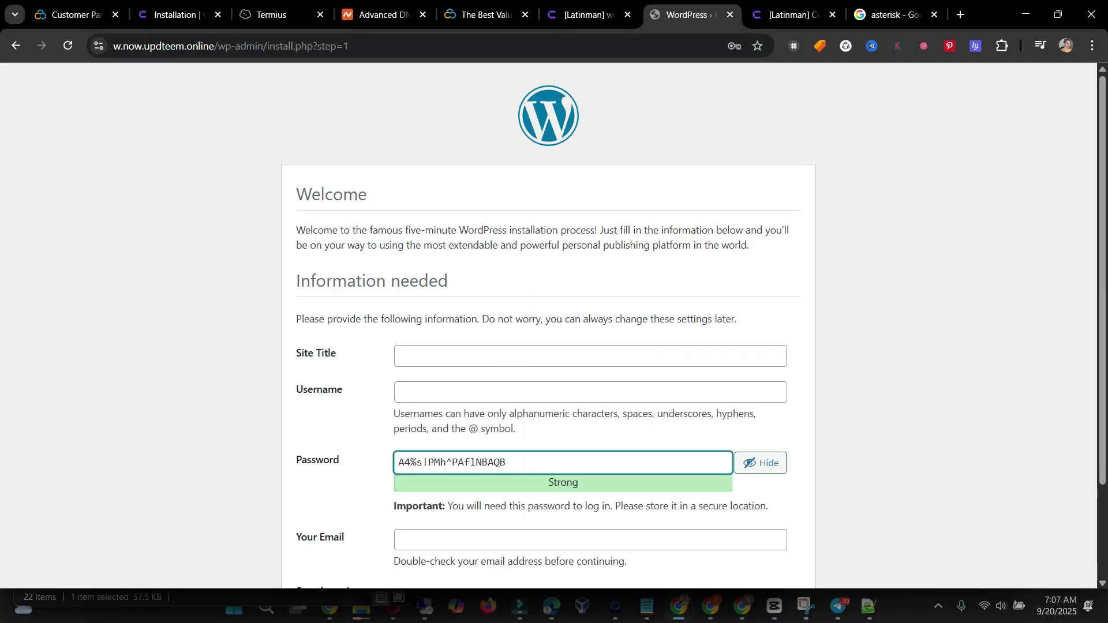
{"action": "scroll", "coordinate": [548, 324], "scroll_direction": "down", "scroll_amount": 3}
{"action": "scroll", "coordinate": [548, 325], "scroll_direction": "up", "scroll_amount": 1}
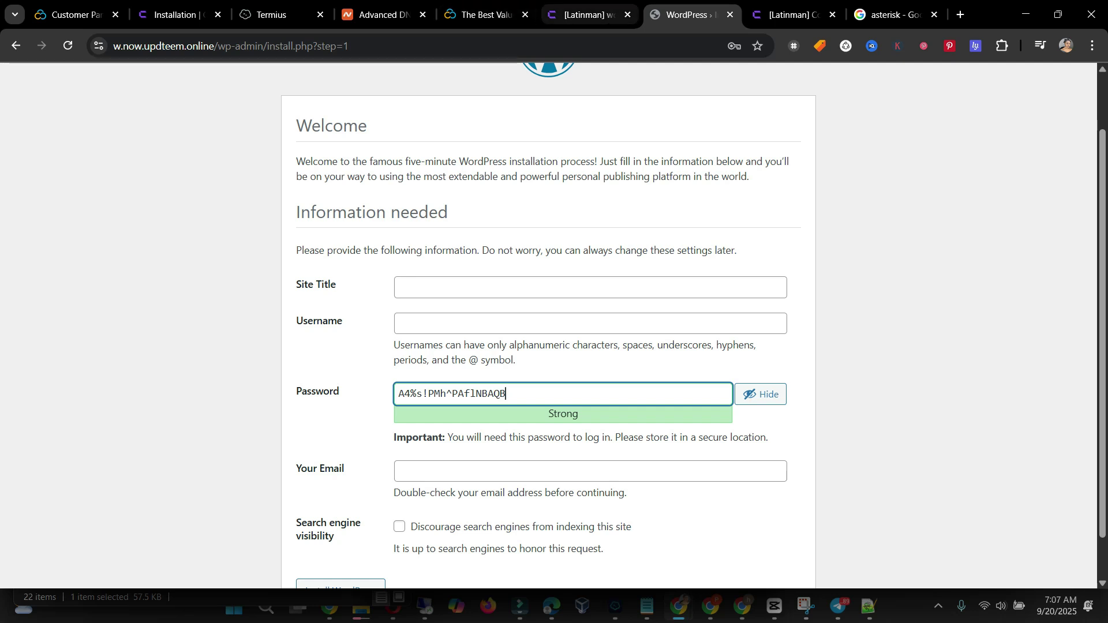
{"action": "left_click", "coordinate": [730, 14]}
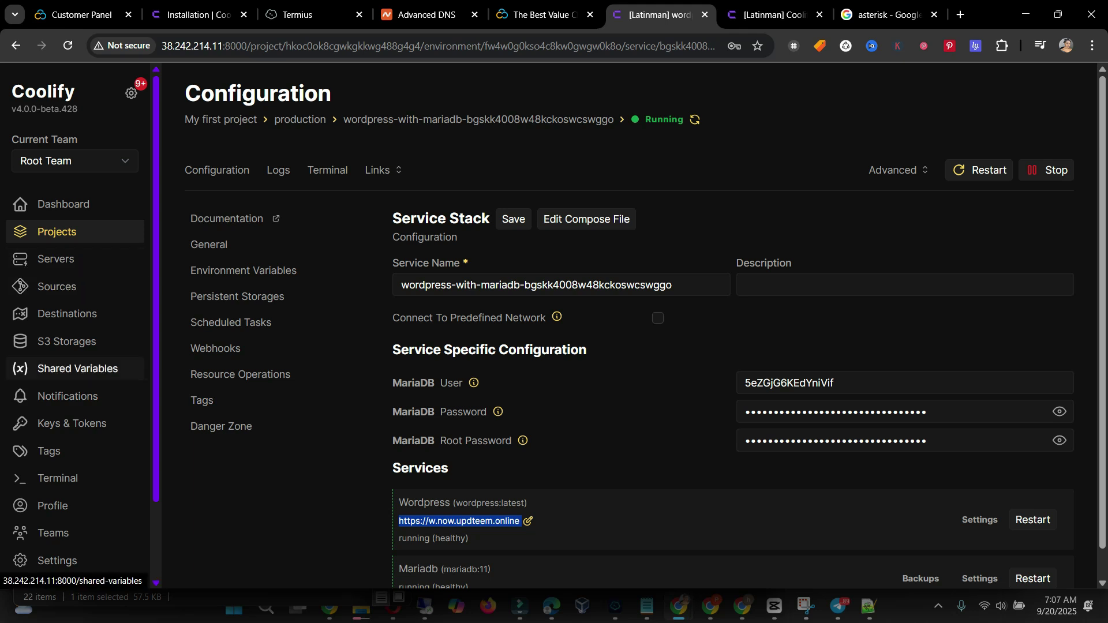
- Open the list of servers in Coolify
{"action": "left_click", "coordinate": [56, 258]}
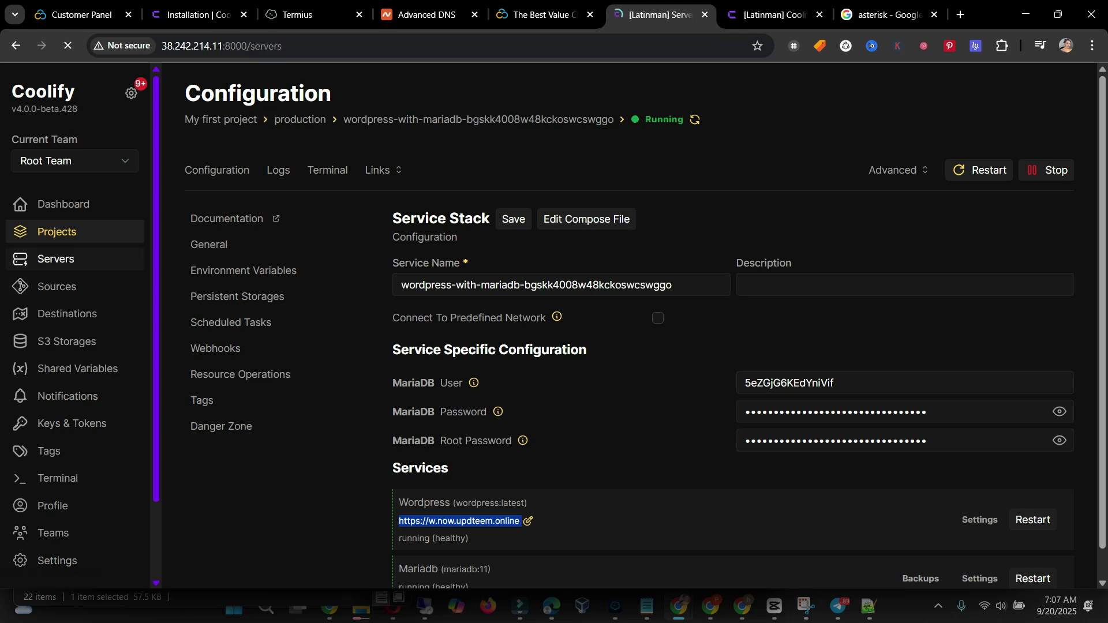